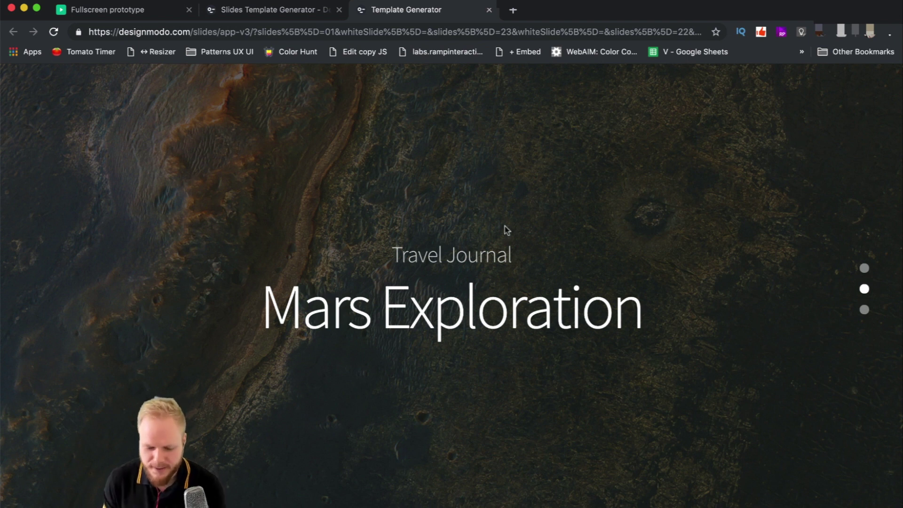
Scroll through the reference slideshow, ending on slide 3 'Heart of the image', then close it.
scroll(504, 231, down, 1)
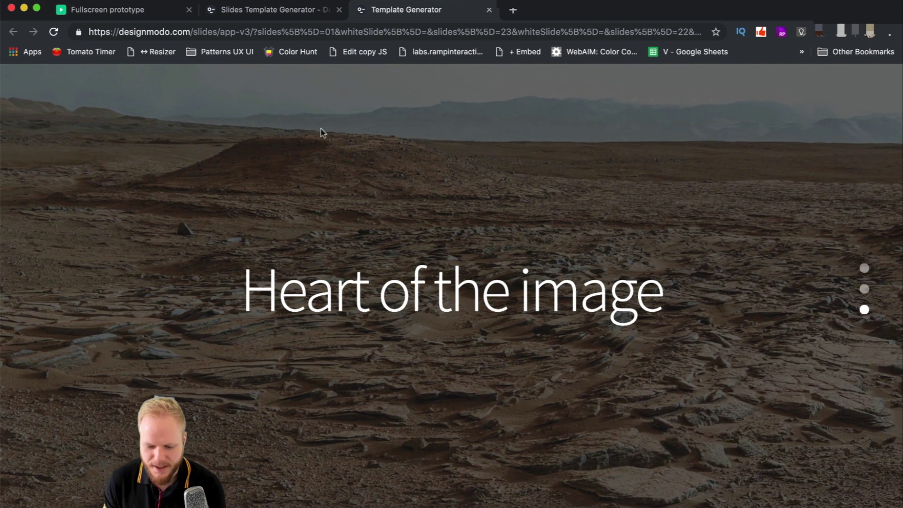
scroll(565, 246, up, 1)
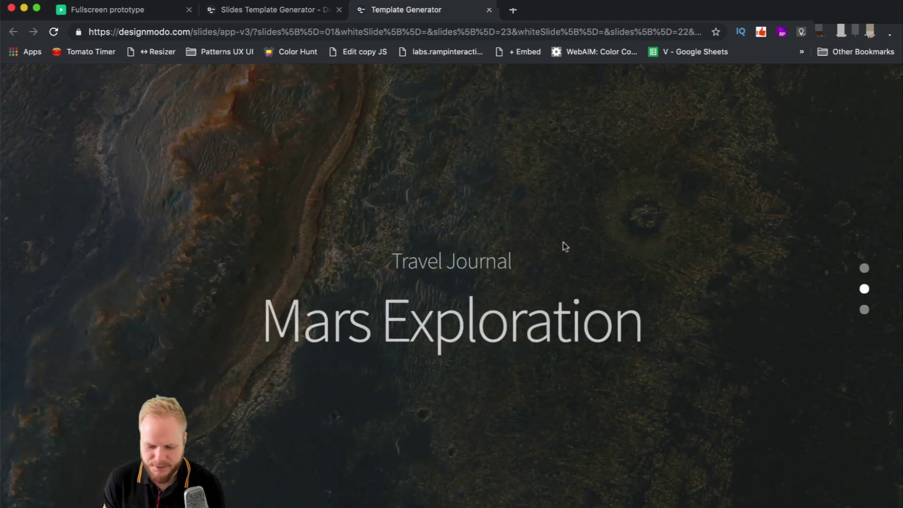
scroll(564, 246, up, 1)
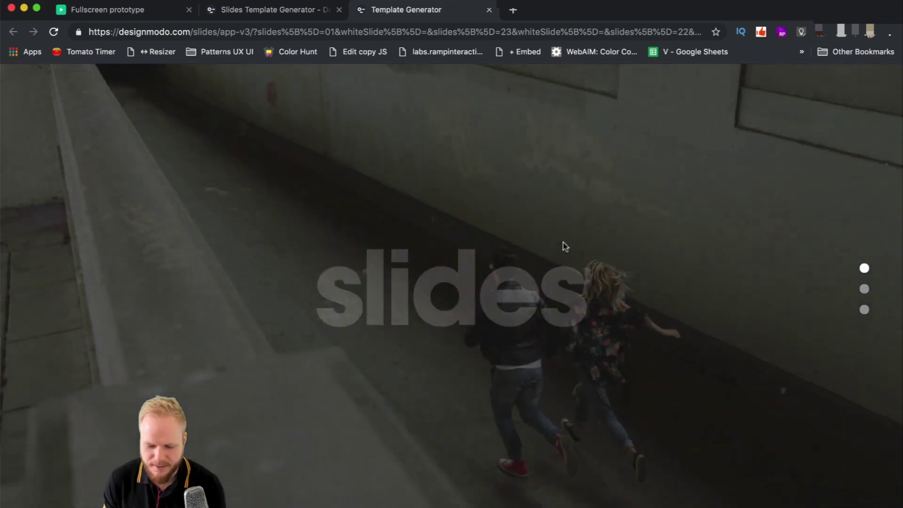
scroll(561, 226, down, 1)
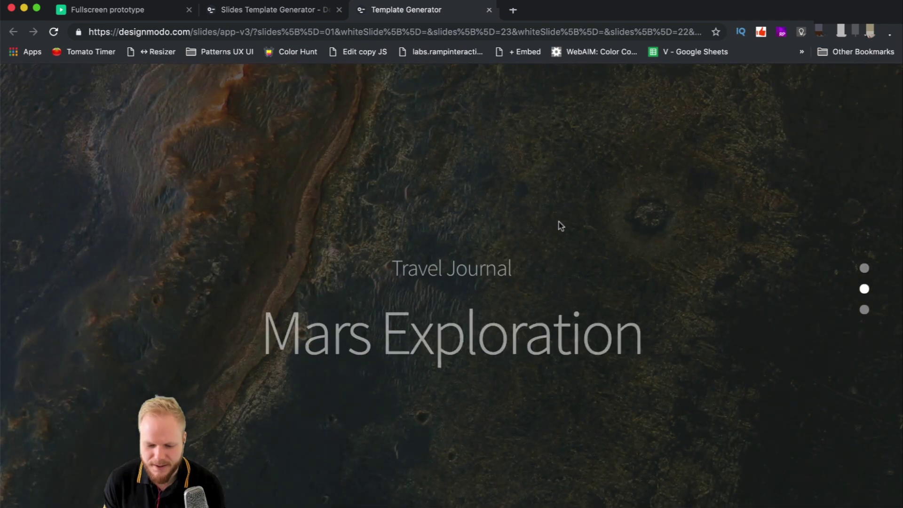
scroll(561, 226, down, 1)
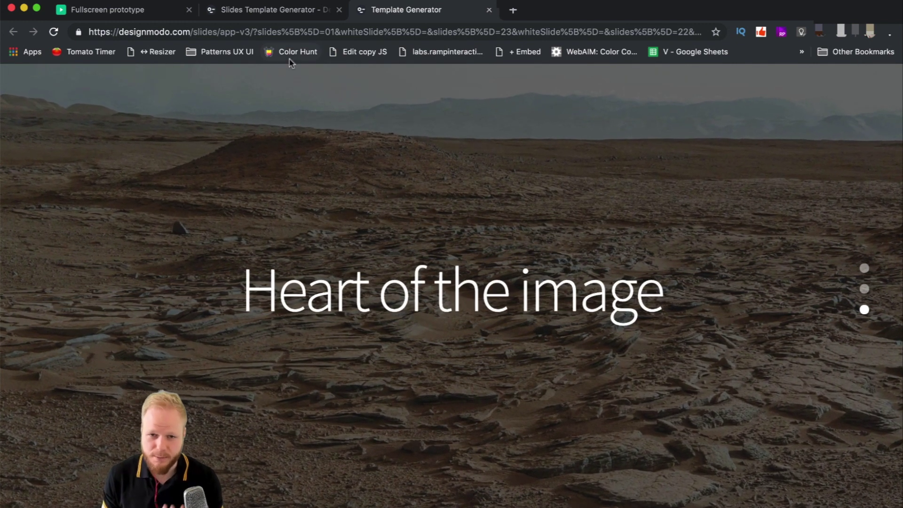
click(189, 9)
Close the remaining Chrome tabs and inspect the three slides' widgets in Axure RP 9.
click(189, 10)
click(188, 9)
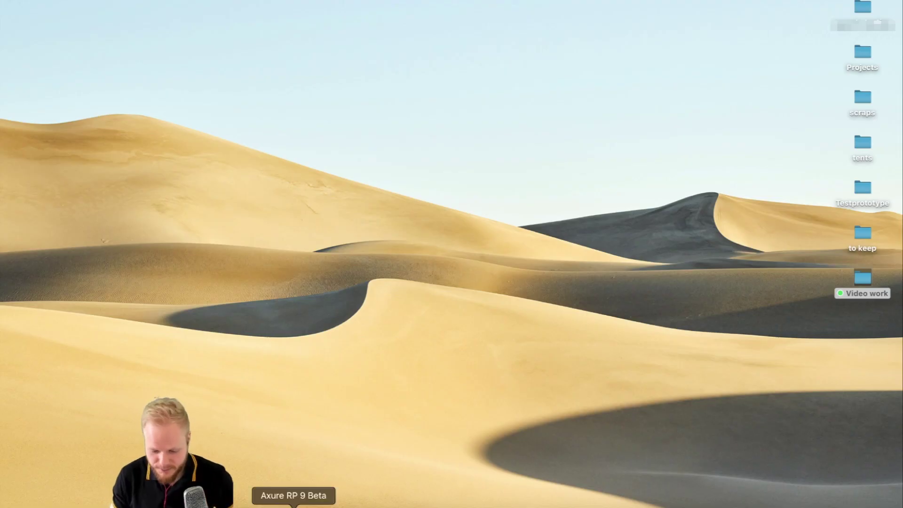
click(305, 505)
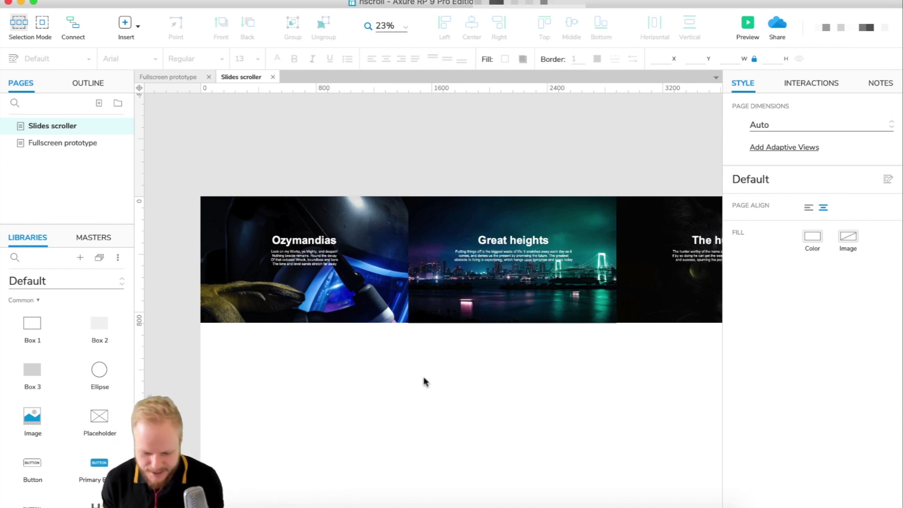
scroll(325, 348, right, 3)
click(322, 308)
click(443, 305)
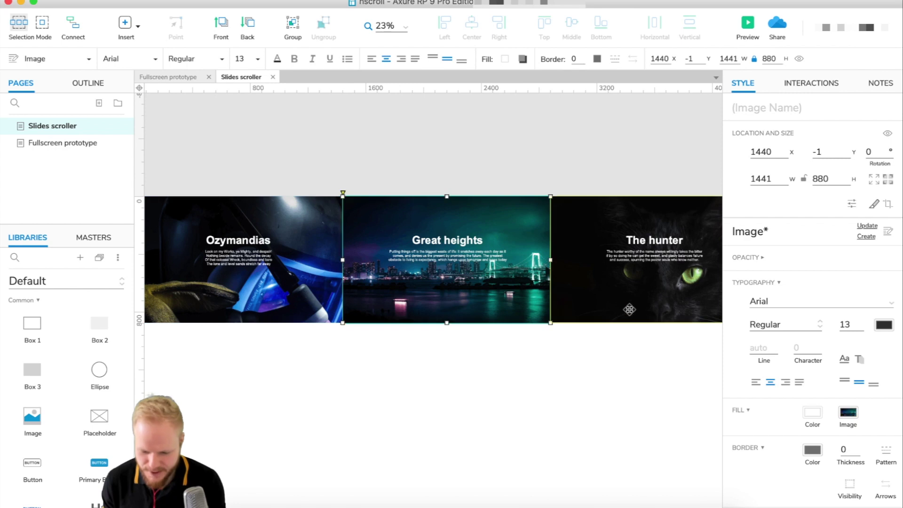
click(630, 309)
click(642, 254)
click(447, 240)
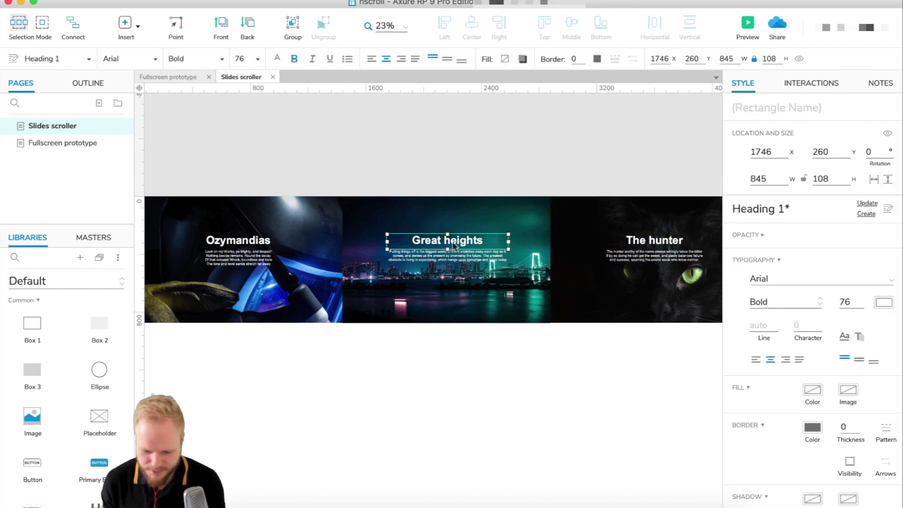
key(Escape)
scroll(353, 141, left, 3)
Stack Great heights under Ozymandias and The hunter under Great heights, then preview.
drag(460, 161, 619, 348)
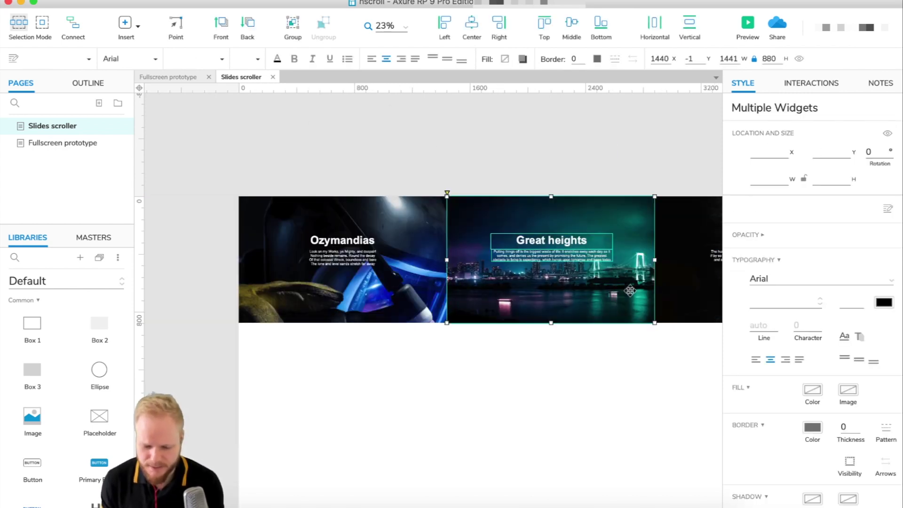
drag(627, 287, 419, 414)
drag(591, 155, 718, 333)
drag(669, 299, 252, 462)
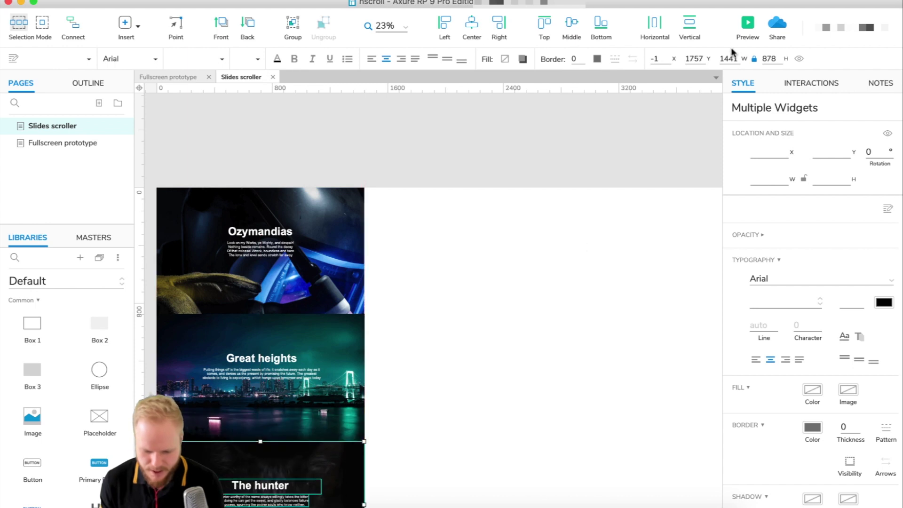
click(748, 22)
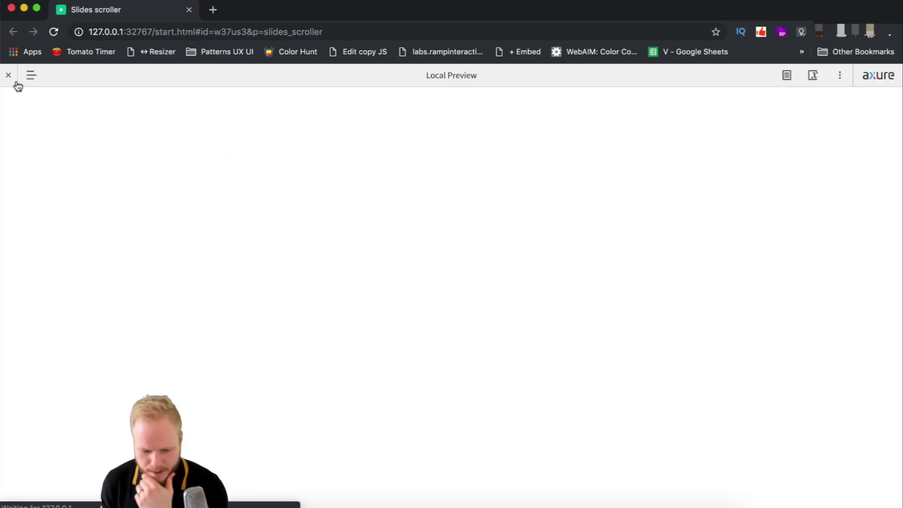
Hide the preview toolbar and scroll up and down through the three stacked slides.
click(8, 75)
scroll(409, 182, down, 5)
scroll(412, 184, down, 15)
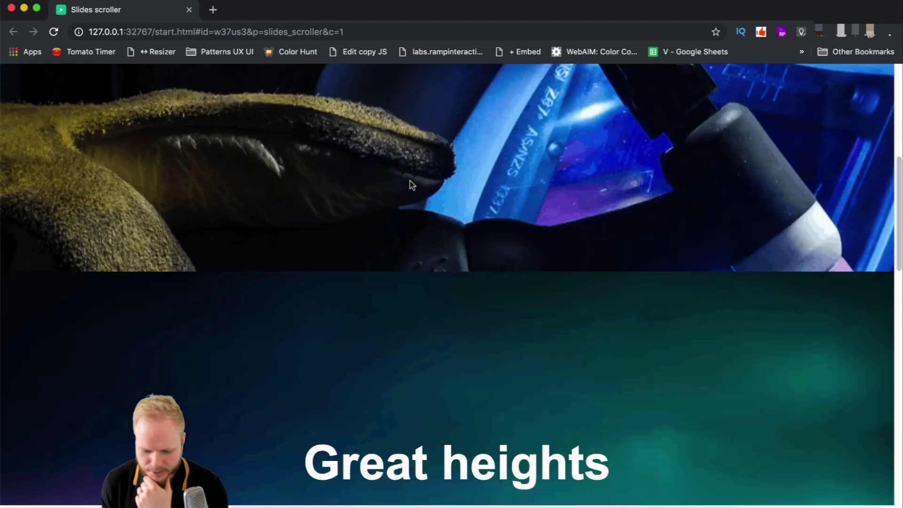
scroll(412, 185, down, 6)
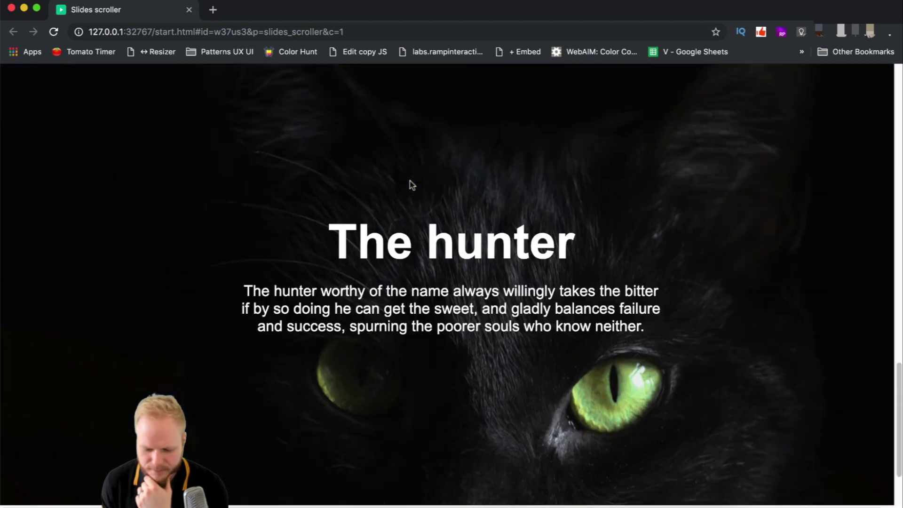
scroll(412, 185, up, 12)
scroll(412, 184, up, 8)
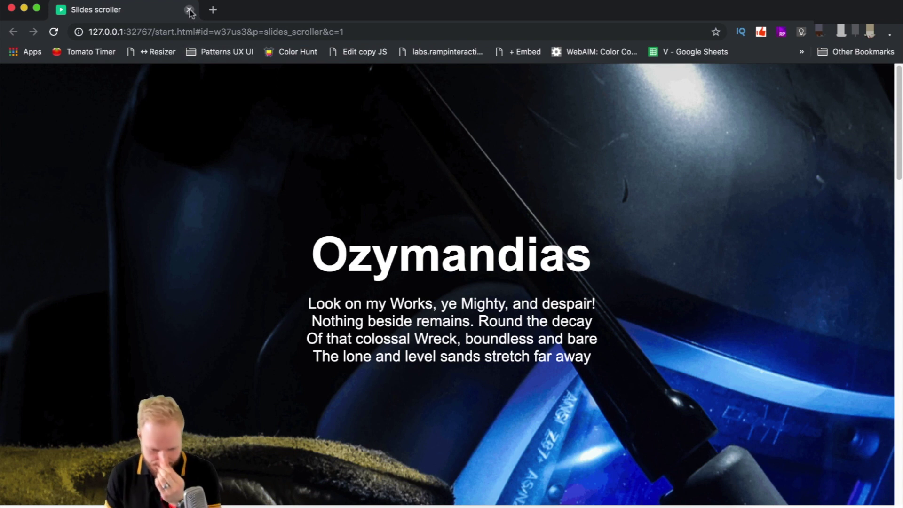
scroll(365, 161, down, 5)
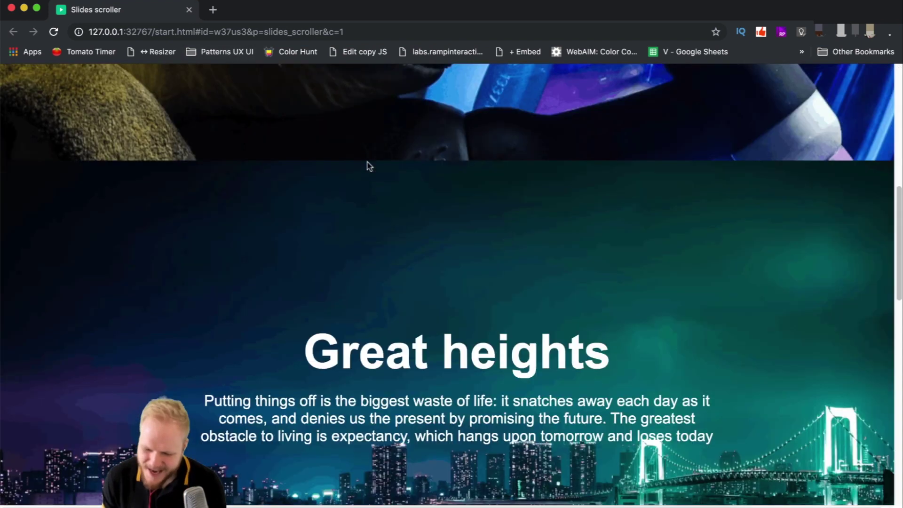
scroll(368, 164, down, 5)
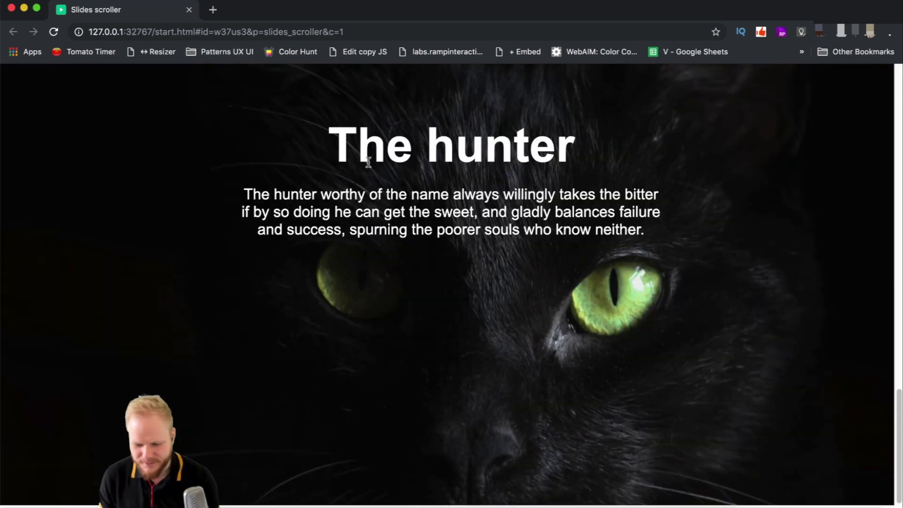
scroll(362, 166, up, 10)
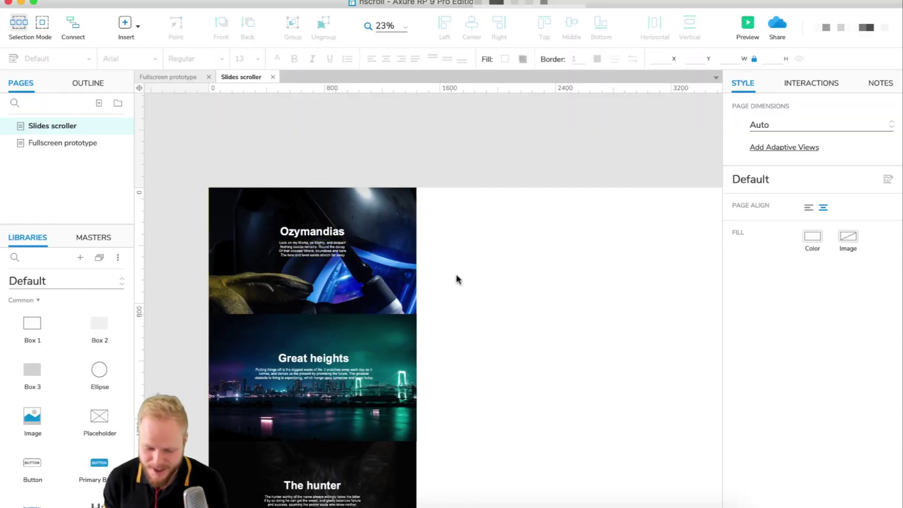
Turn the Ozymandias slide widgets into a dynamic panel named ++BG-Slides.
drag(446, 209, 200, 285)
right_click(334, 209)
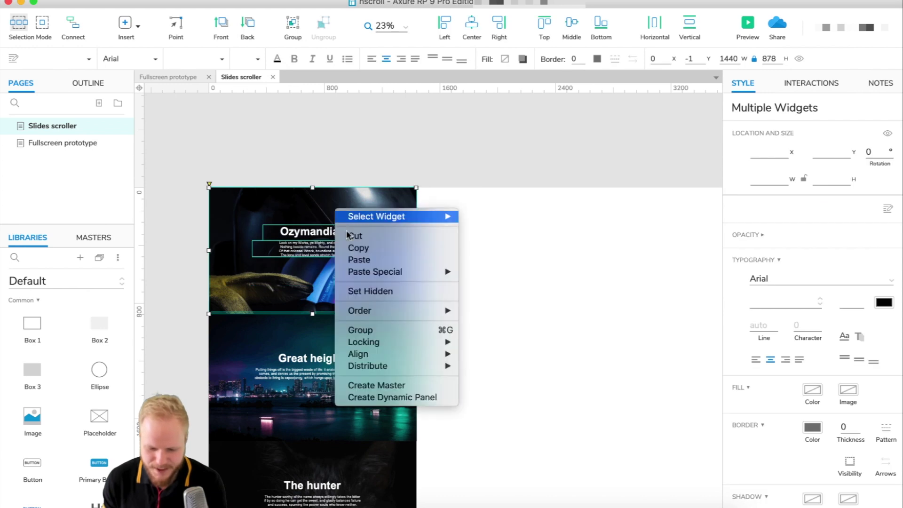
click(388, 398)
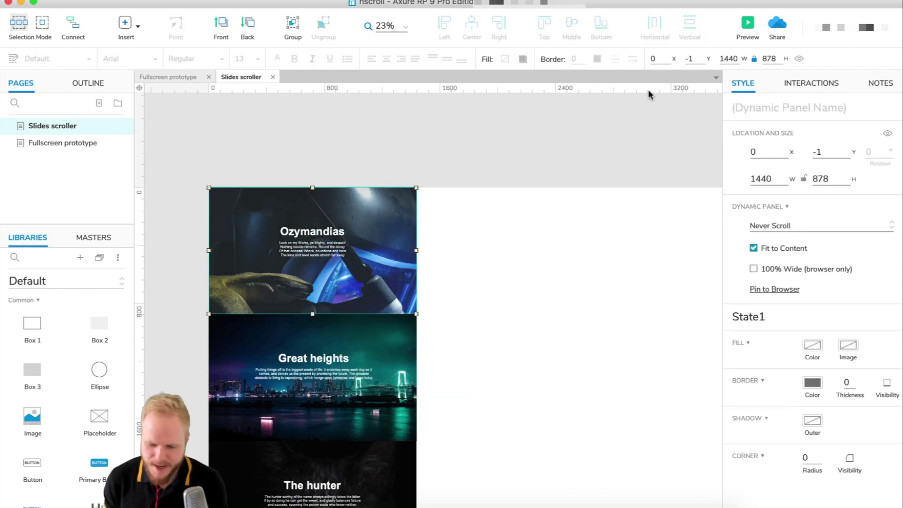
click(804, 89)
text(++BG)
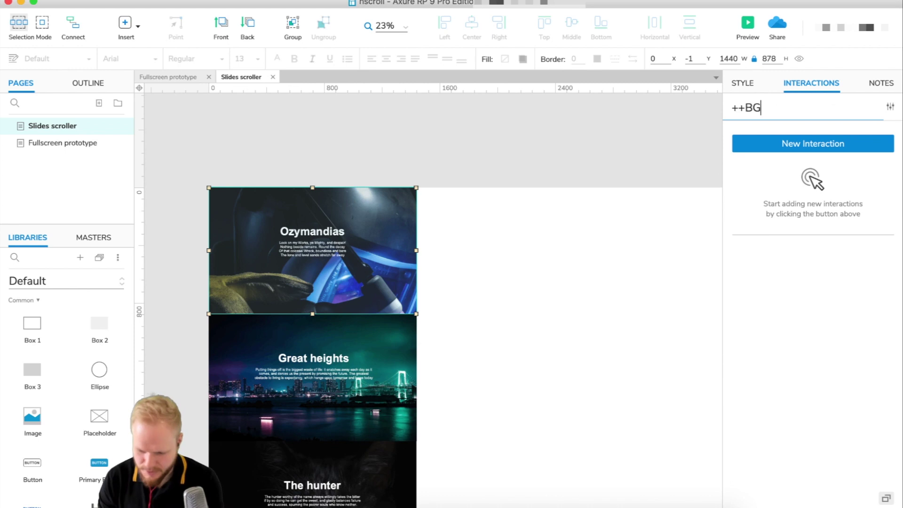
text(-Slides)
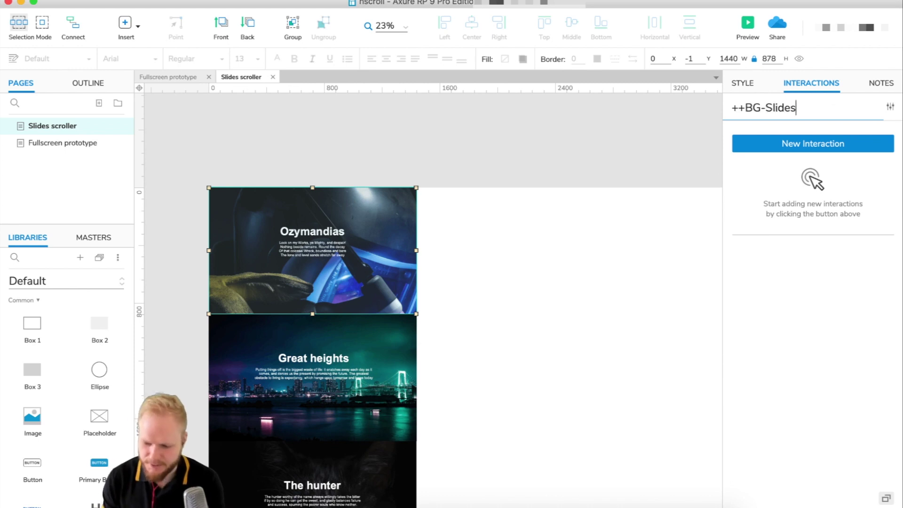
key(Return)
Cut the Great heights slide and add a State2 to the ++BG-Slides panel.
scroll(433, 306, down, 3)
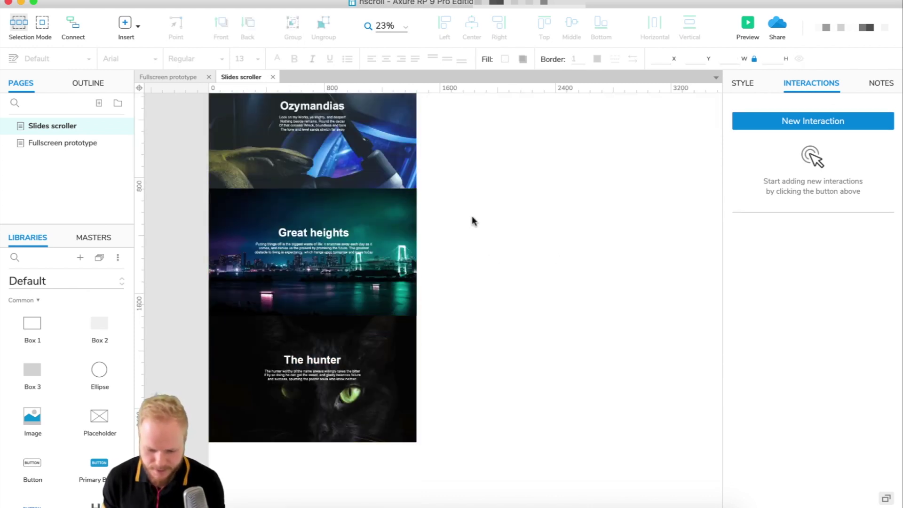
click(219, 293)
key(Delete)
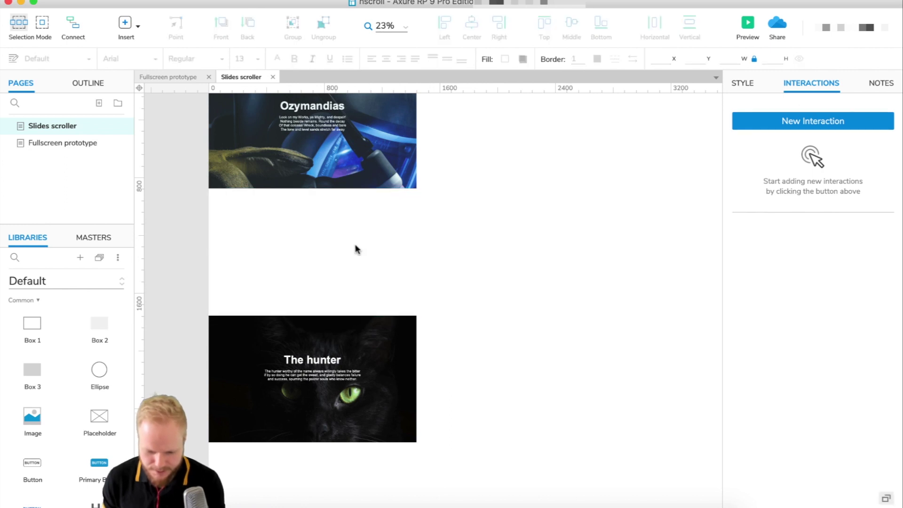
scroll(356, 249, up, 1)
double_click(351, 190)
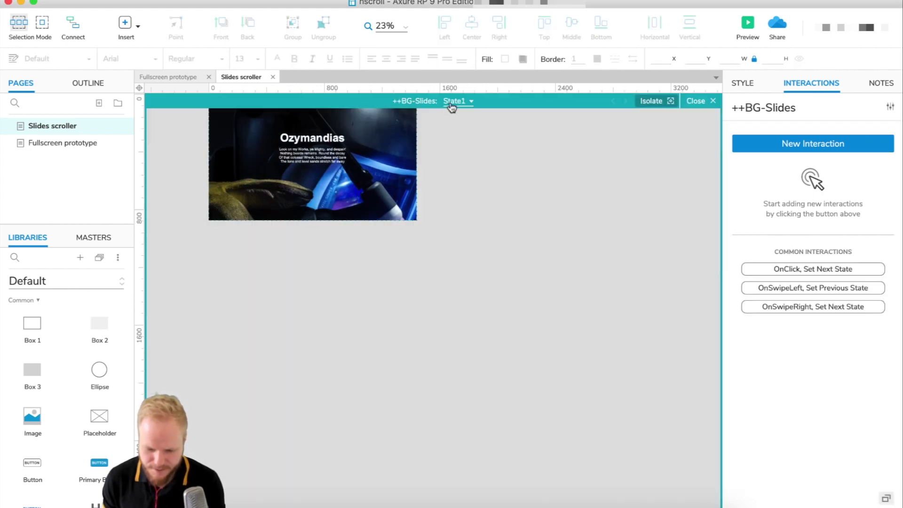
click(455, 101)
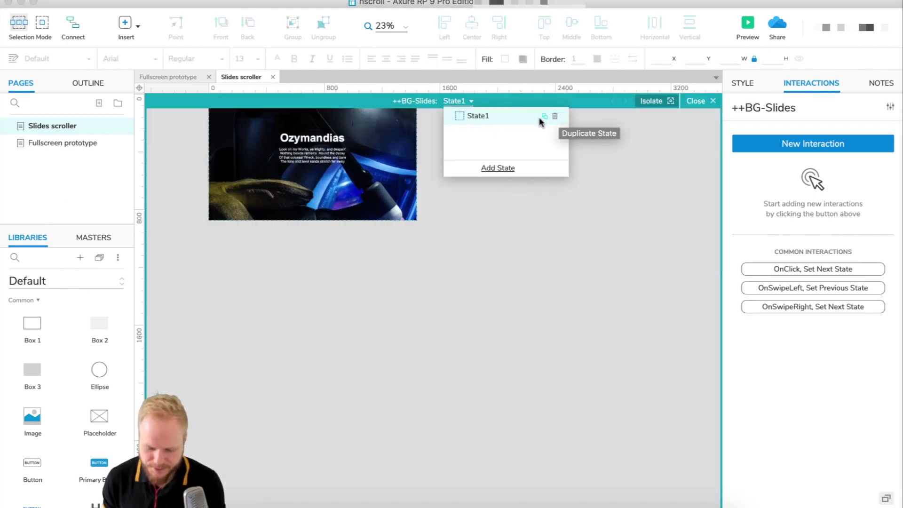
click(506, 174)
click(476, 210)
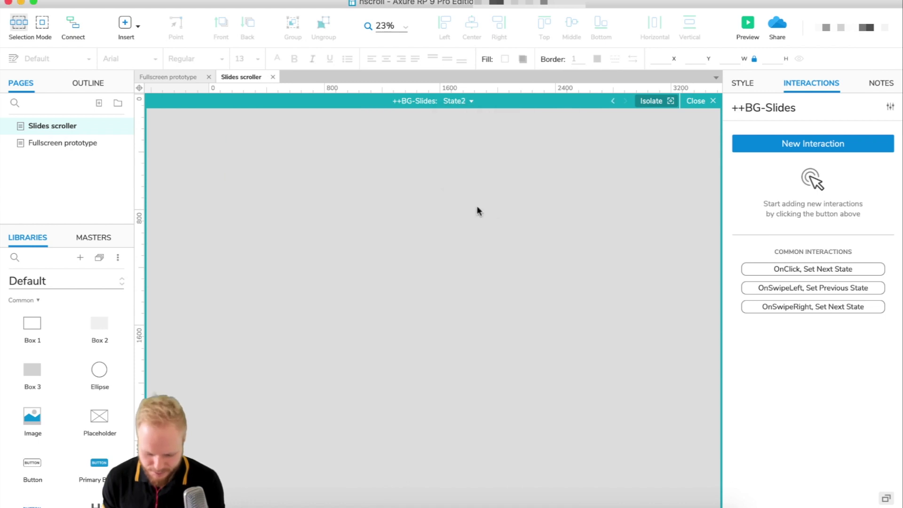
Paste the Great heights slide into State2 and position it.
key(ctrl+v)
scroll(391, 263, up, 4)
scroll(391, 269, down, 2)
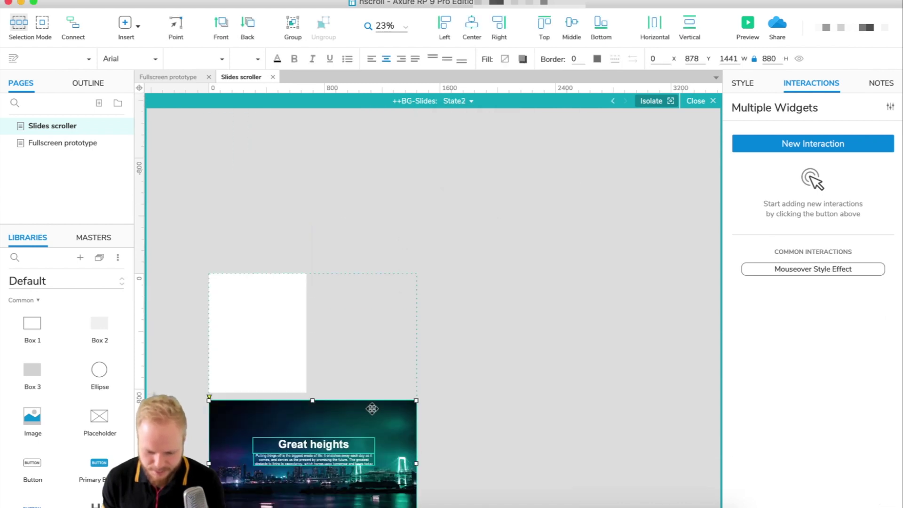
drag(367, 407, 369, 284)
click(453, 100)
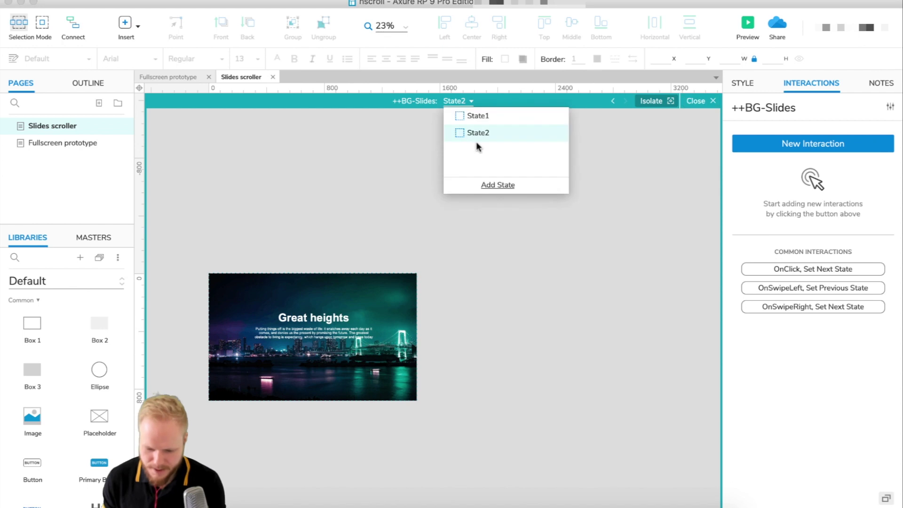
Move The hunter slide into State3 of the ++BG-Slides panel.
click(477, 147)
click(697, 101)
key(ctrl+z)
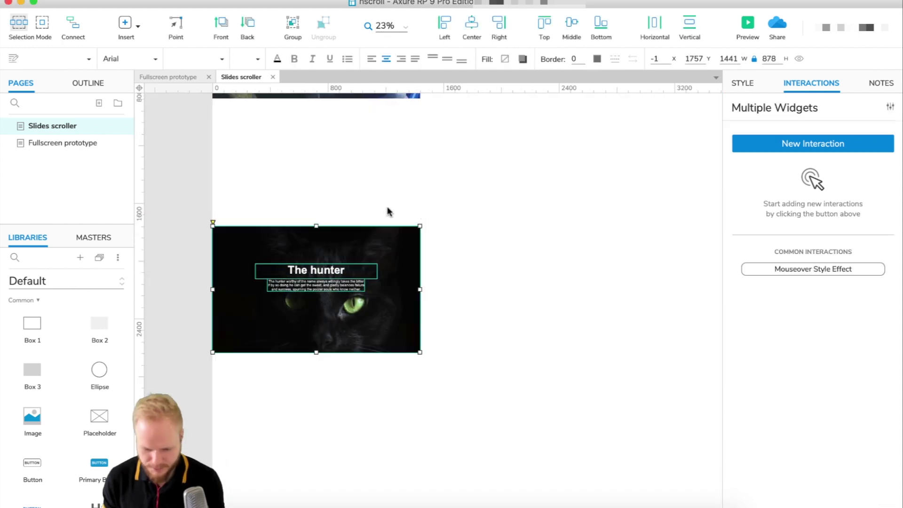
key(ctrl+z)
key(ctrl+y)
click(449, 151)
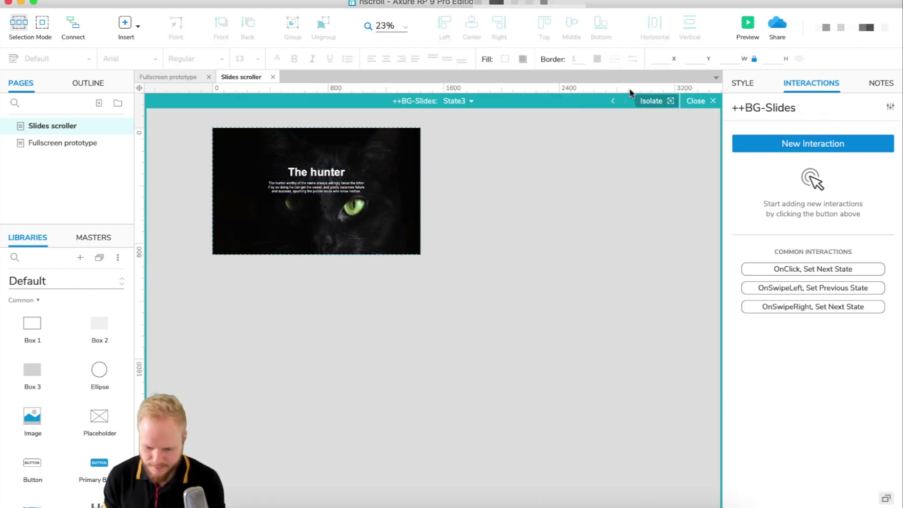
Step through State1 to State3 with the arrows, then close the state editor.
click(612, 101)
click(612, 101)
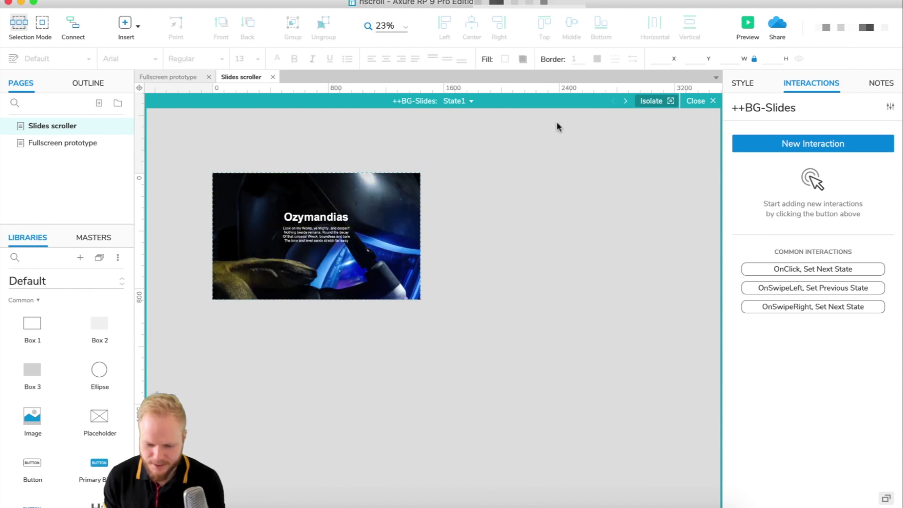
click(624, 101)
click(624, 101)
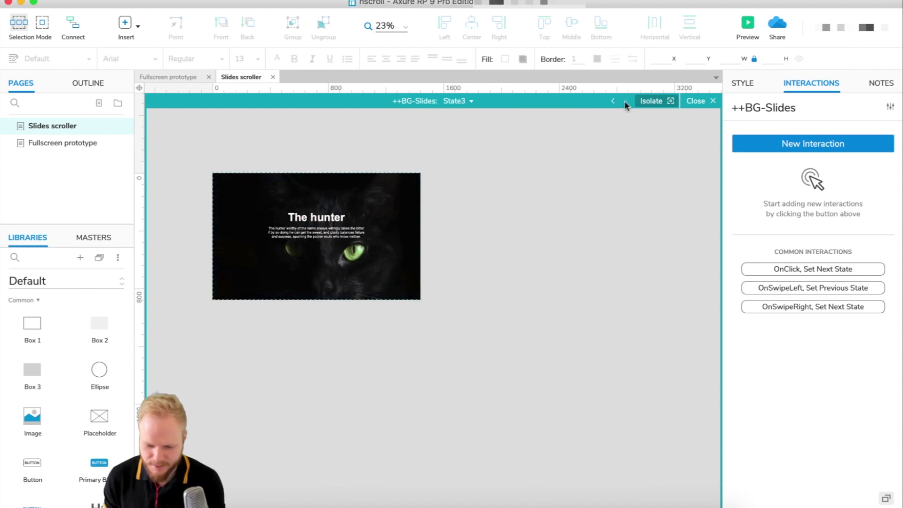
click(695, 101)
scroll(237, 231, up, 5)
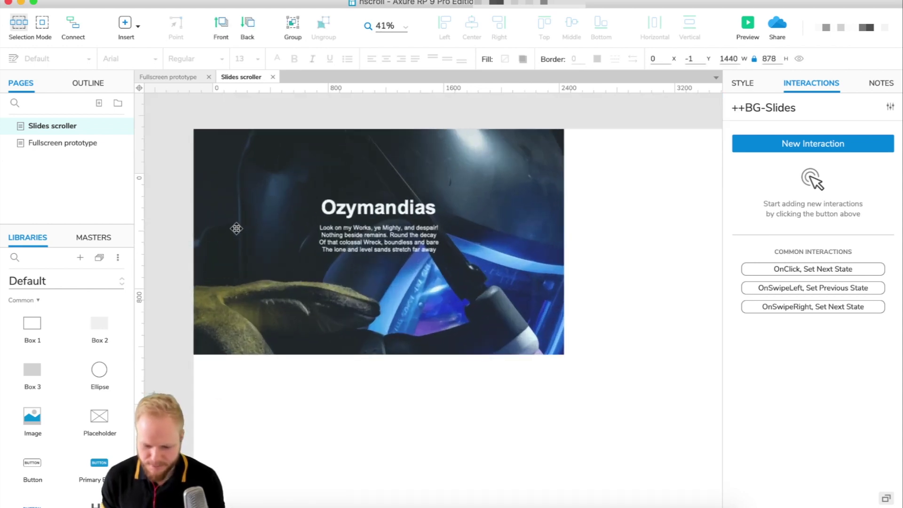
Deselect the ++BG-Slides panel so the page's own interactions are shown.
scroll(237, 227, up, 1)
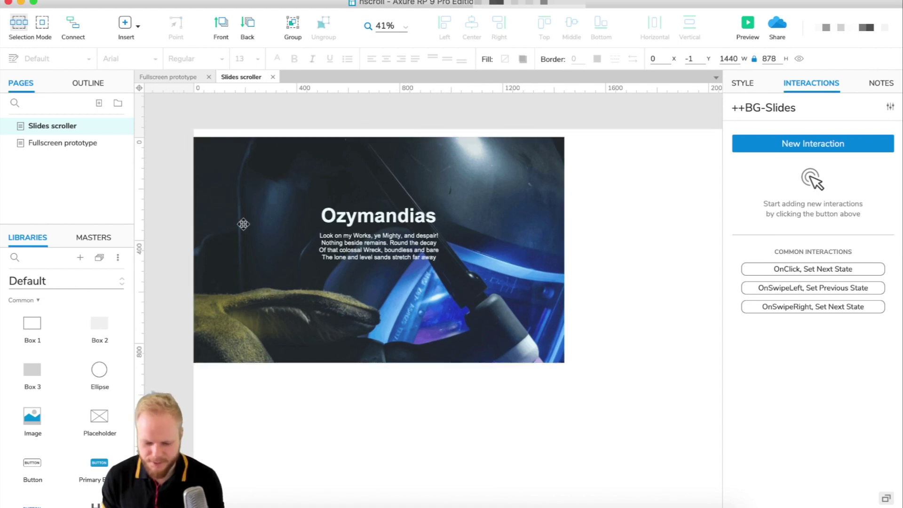
scroll(243, 224, up, 1)
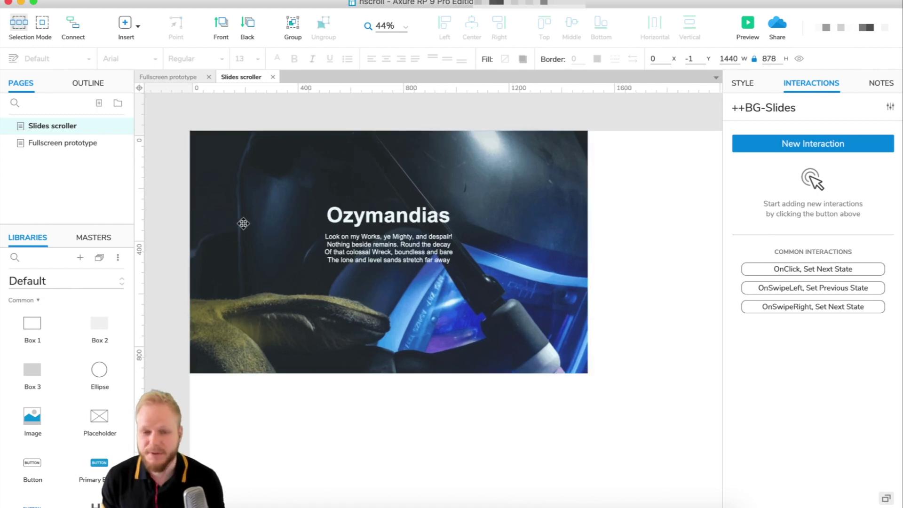
click(635, 246)
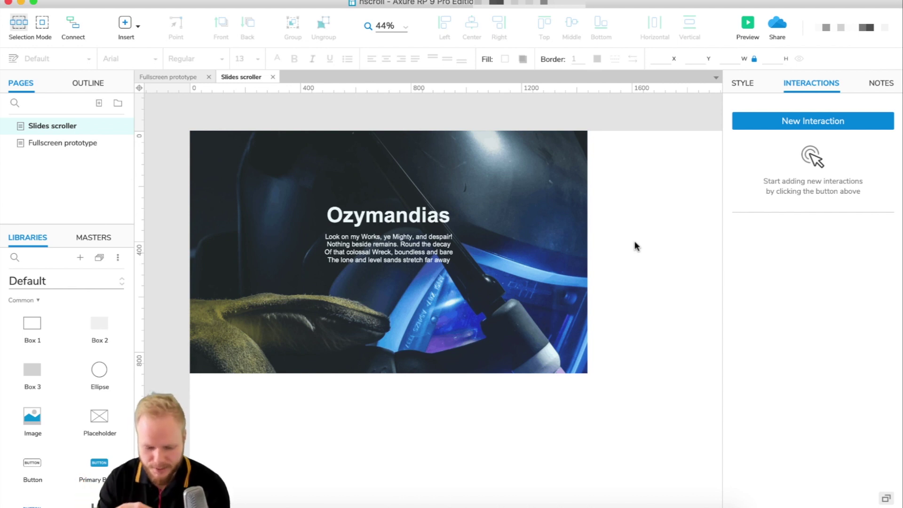
click(567, 282)
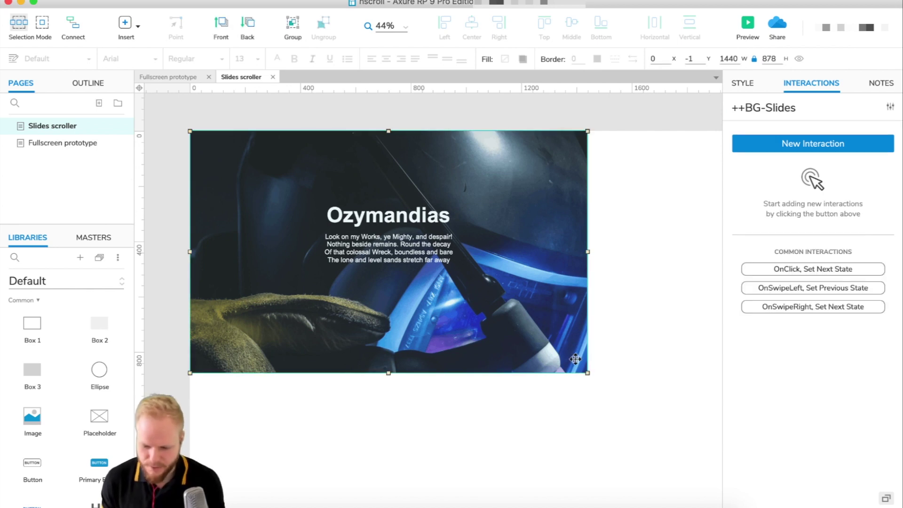
click(642, 250)
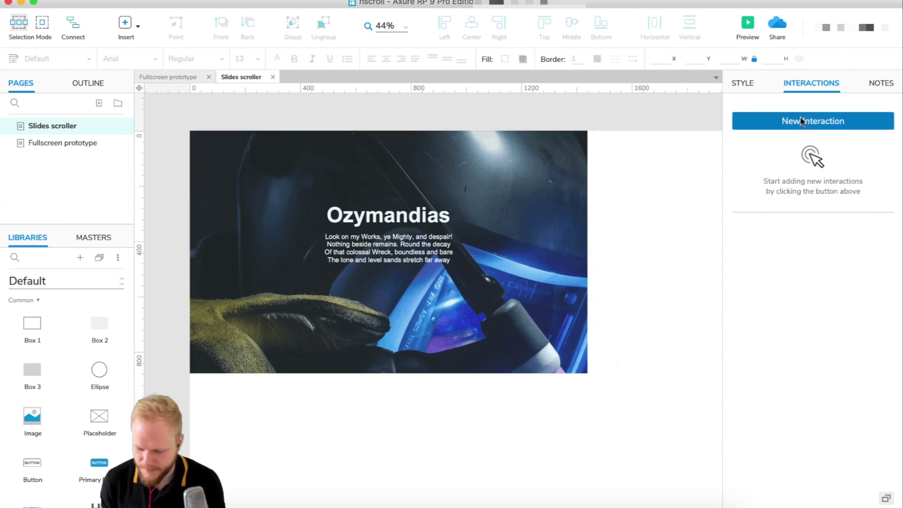
click(555, 181)
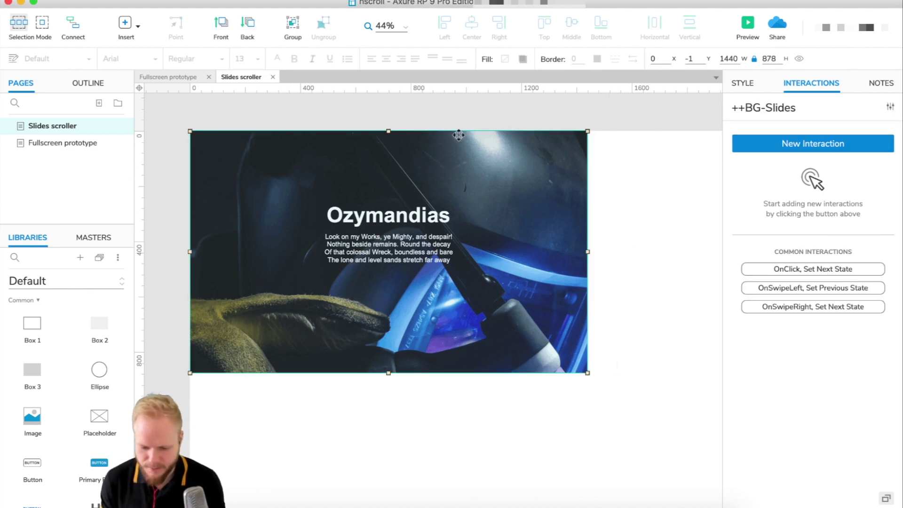
click(619, 160)
click(484, 194)
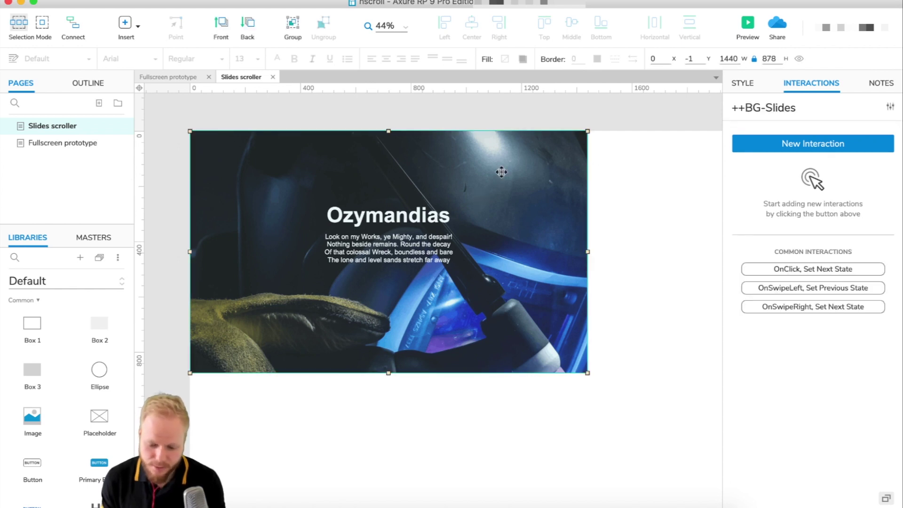
click(656, 205)
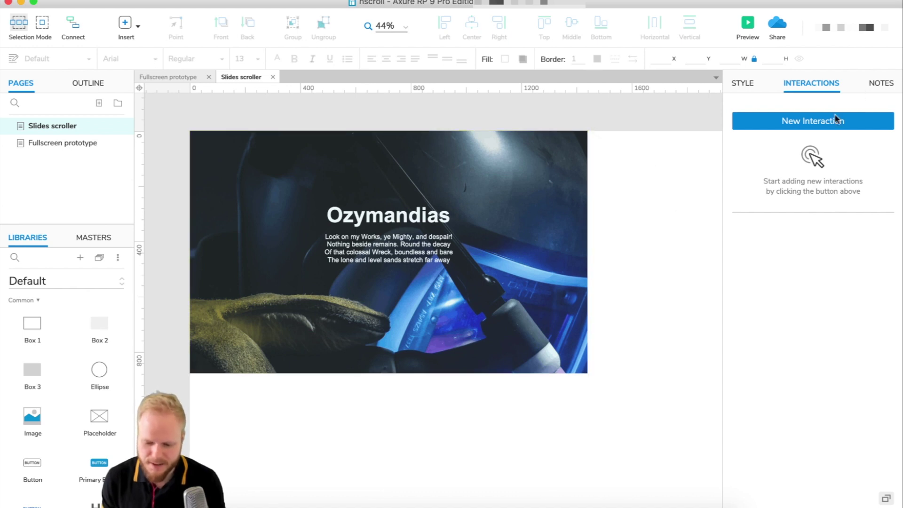
Add an OnWindowScrollDown interaction setting ++BG-Slides to Next, then preview.
click(814, 127)
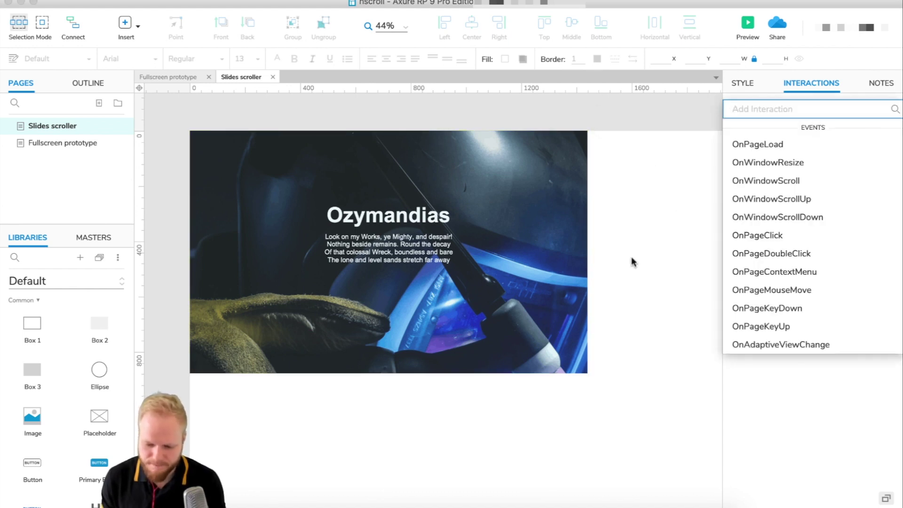
key(Down)
key(Down)
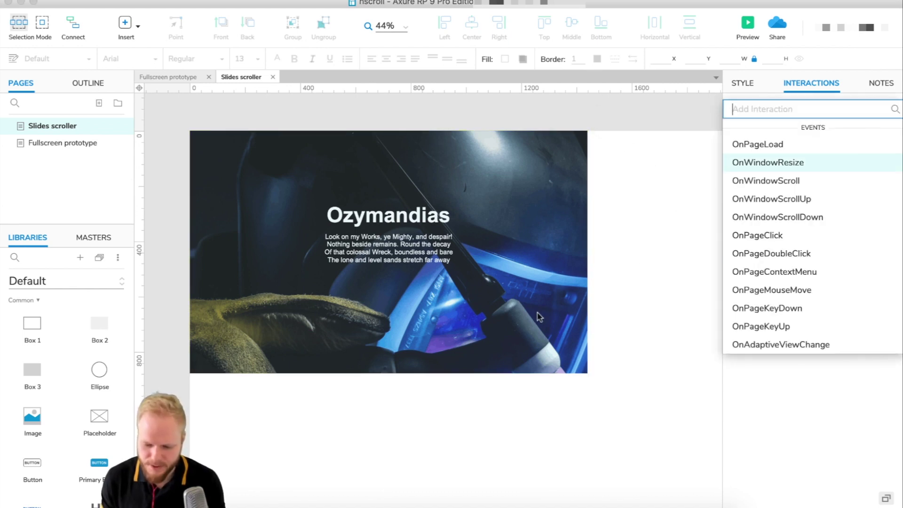
click(795, 218)
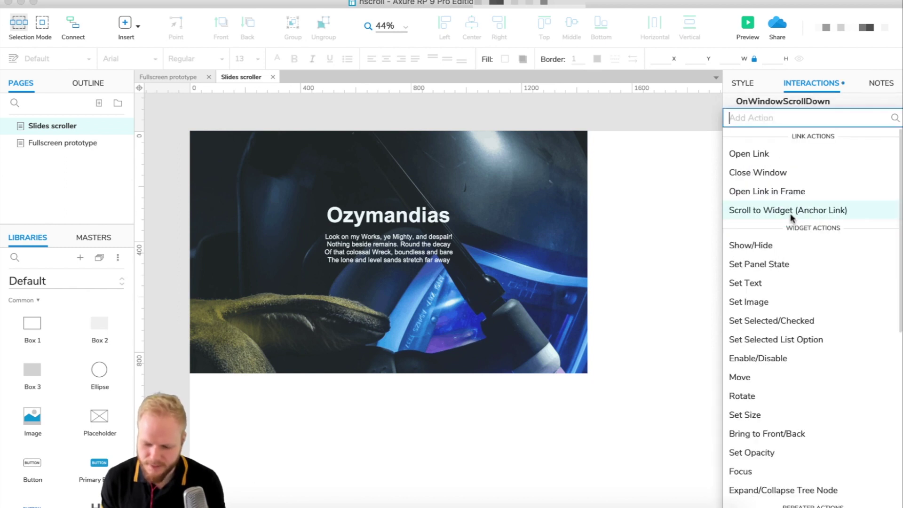
click(760, 264)
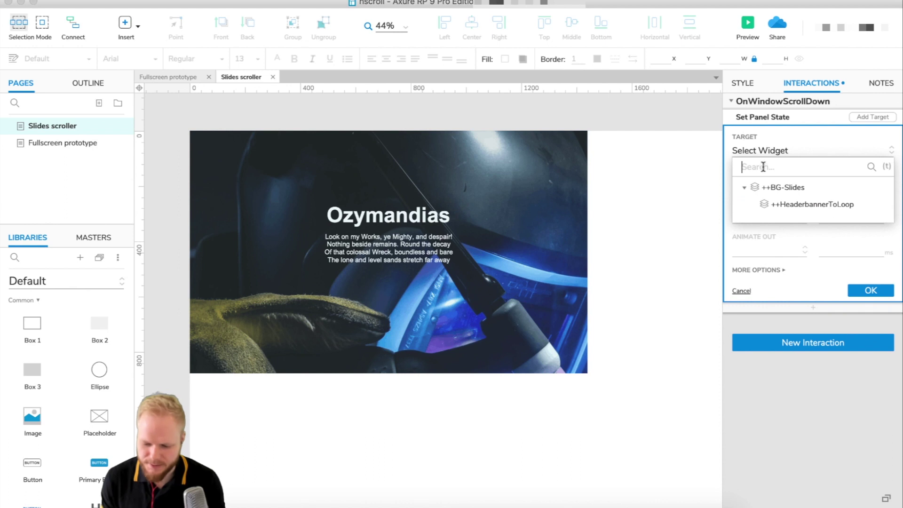
click(793, 187)
click(778, 194)
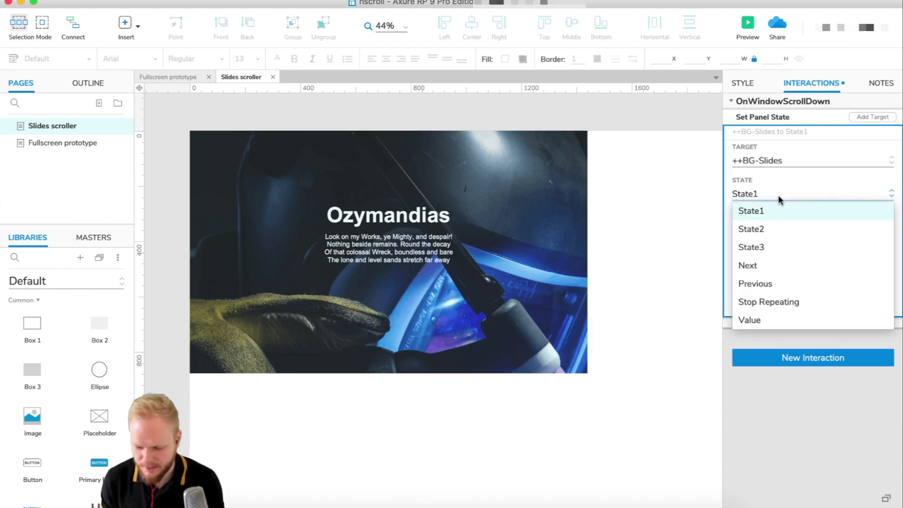
click(767, 263)
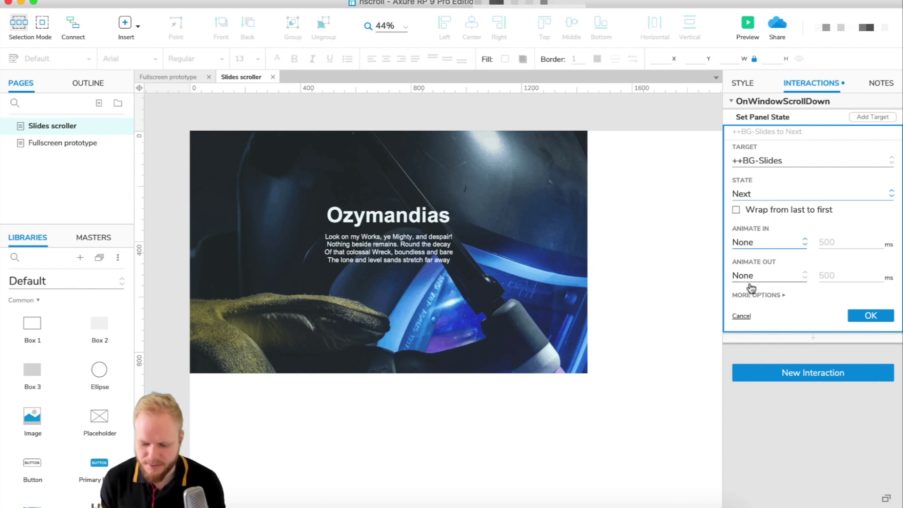
click(880, 322)
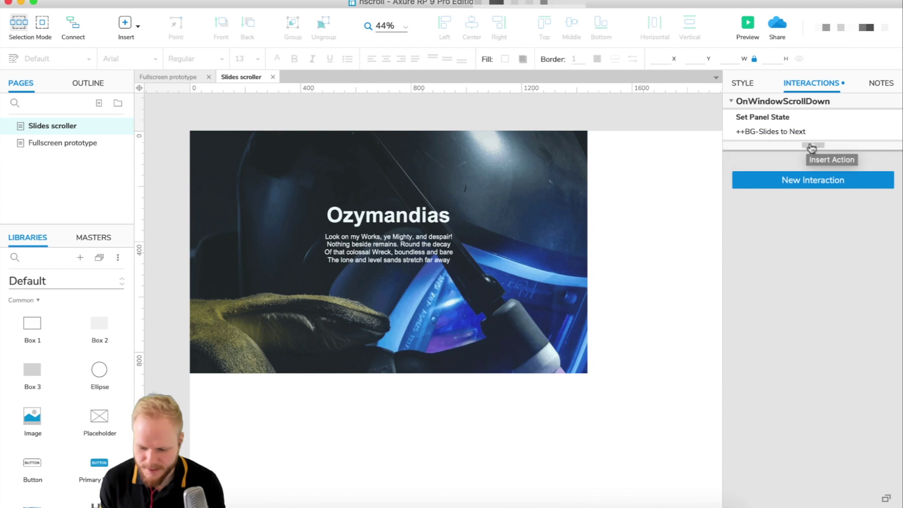
click(749, 31)
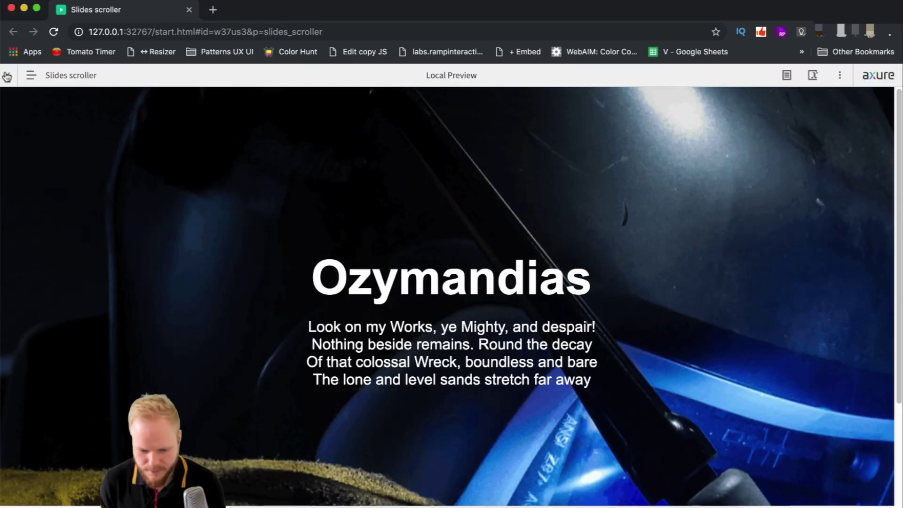
Scroll down through Ozymandias, Great heights and The hunter, reload, scroll again, and close the preview.
click(7, 77)
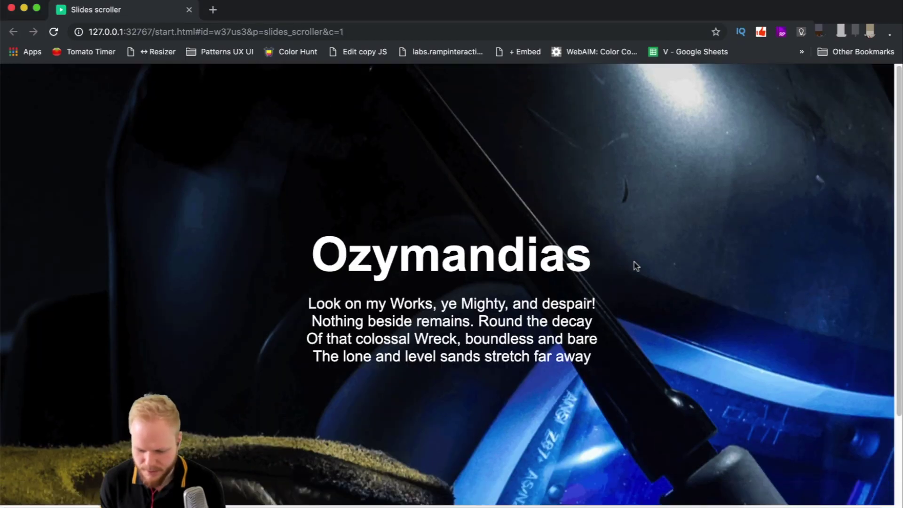
scroll(633, 264, down, 1)
scroll(633, 264, down, 1)
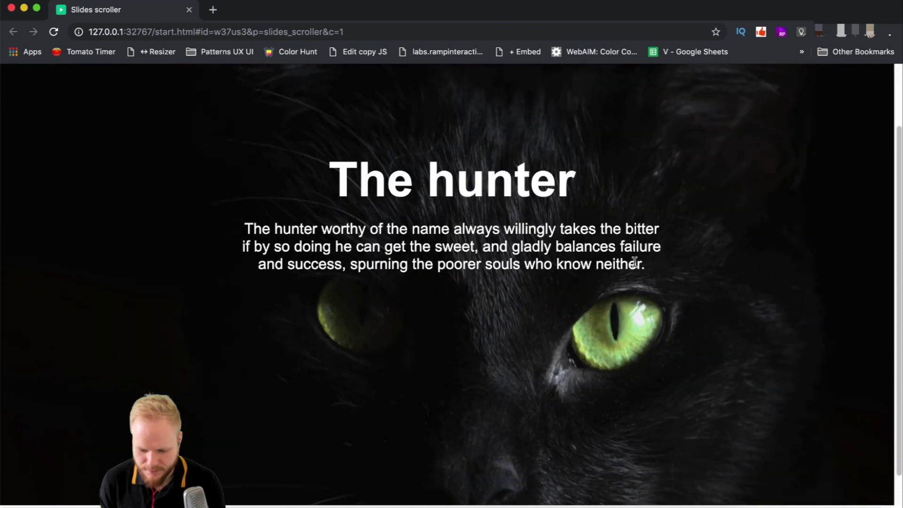
click(53, 31)
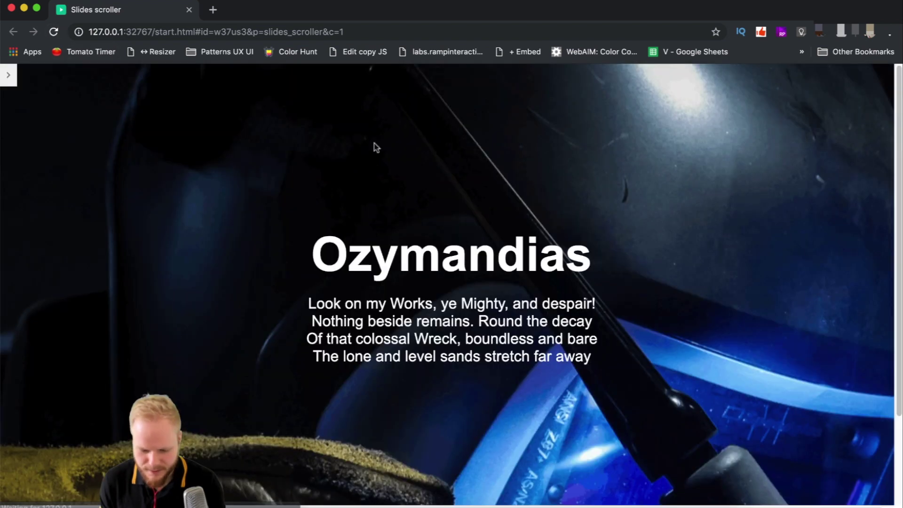
scroll(602, 183, down, 2)
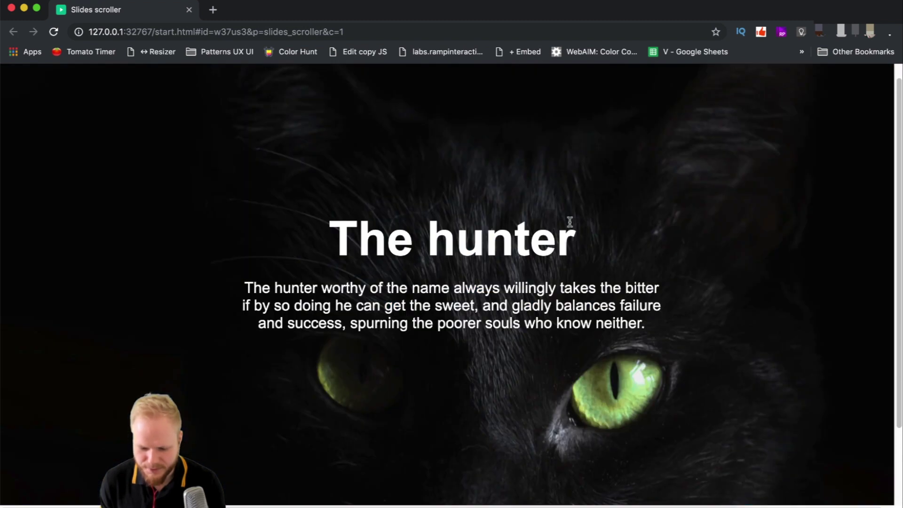
scroll(530, 399, down, 1)
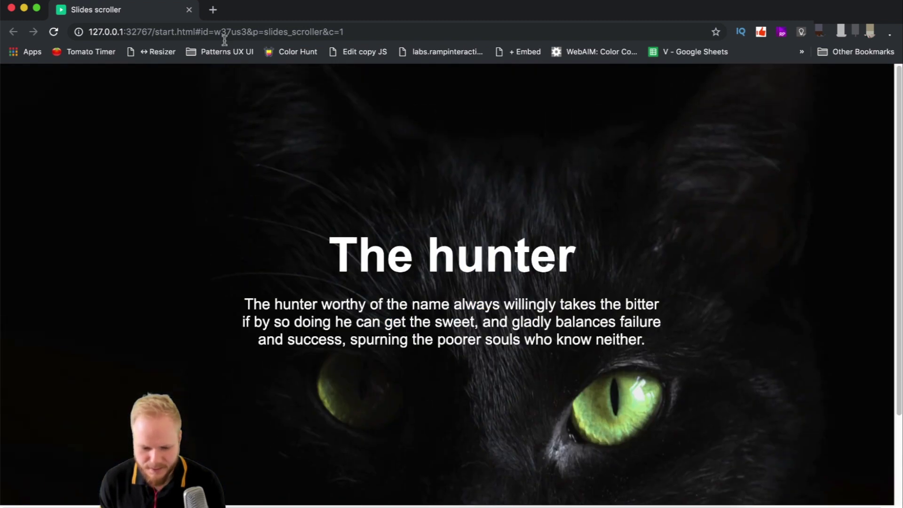
click(189, 10)
Add an empty OnWindowScrollUp event to the Slides scroller page.
click(581, 269)
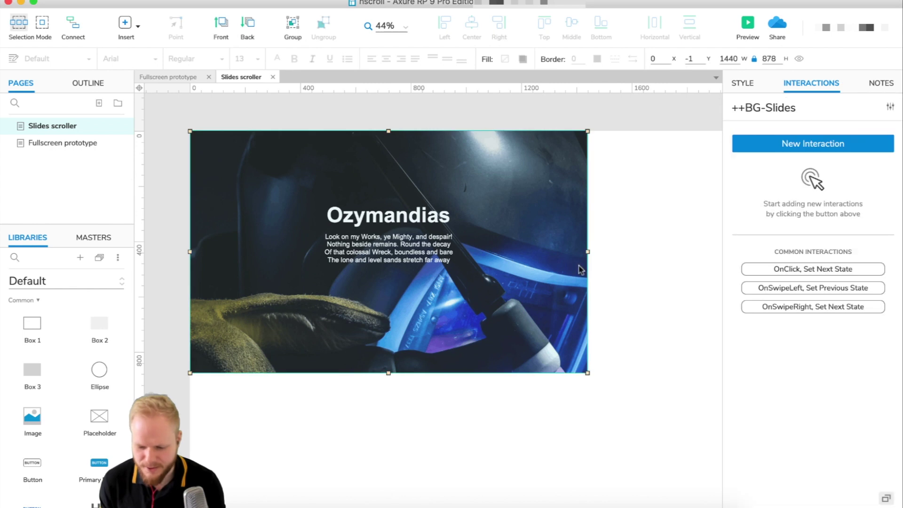
click(619, 266)
click(553, 254)
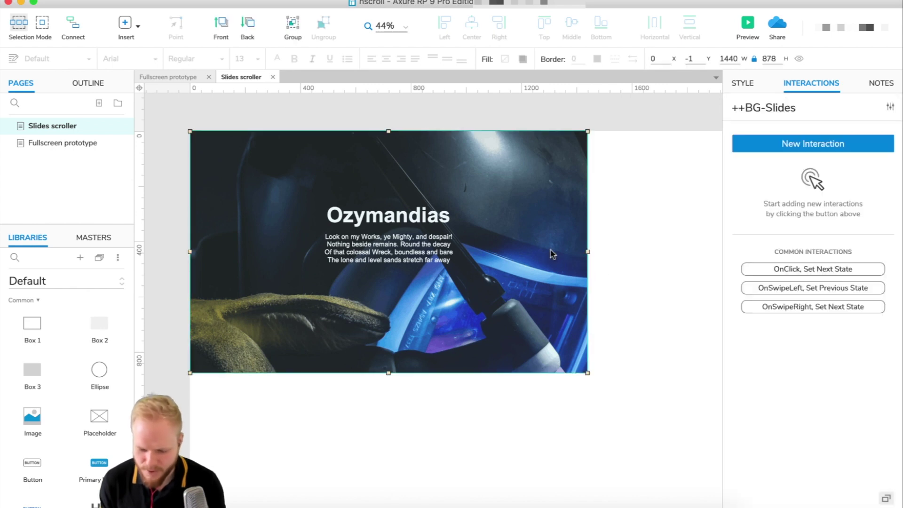
click(718, 142)
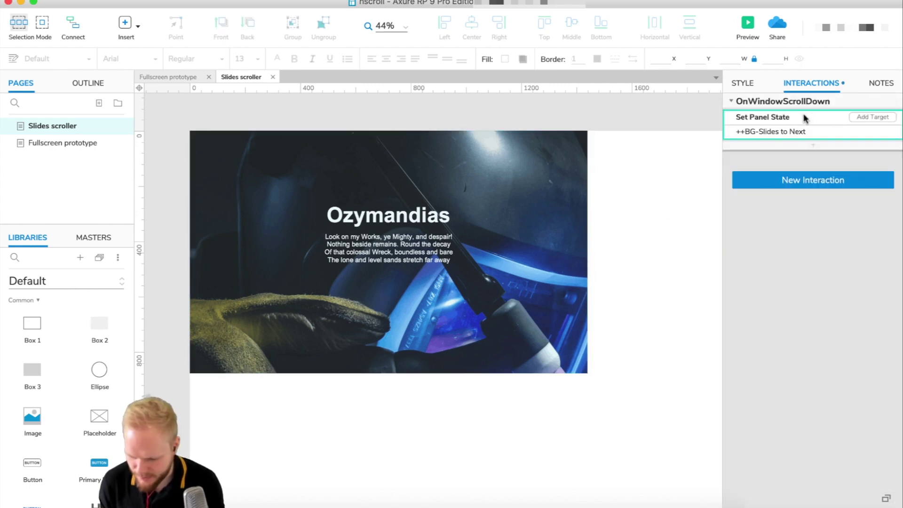
click(809, 179)
click(815, 259)
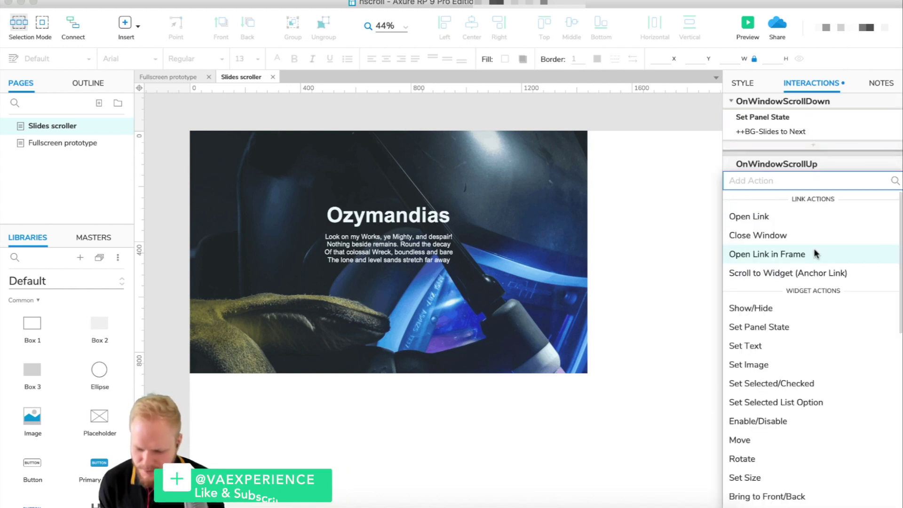
click(819, 171)
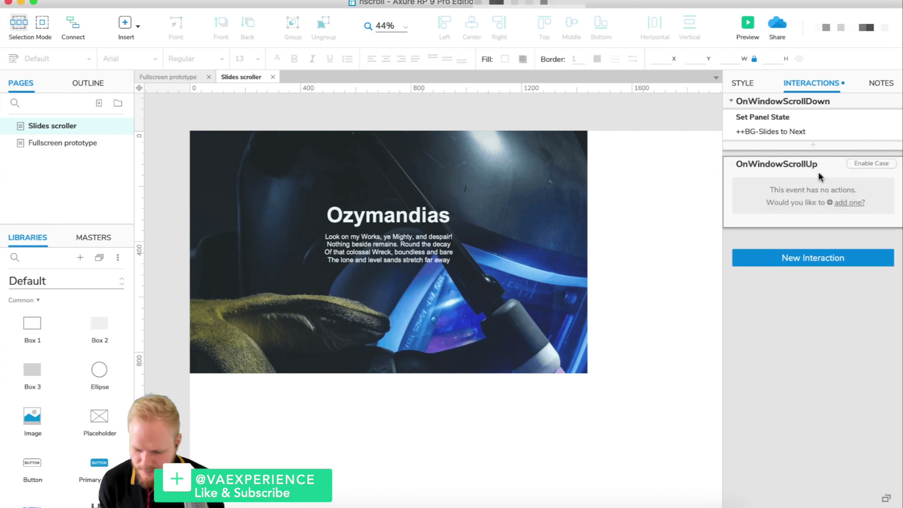
click(807, 202)
click(791, 172)
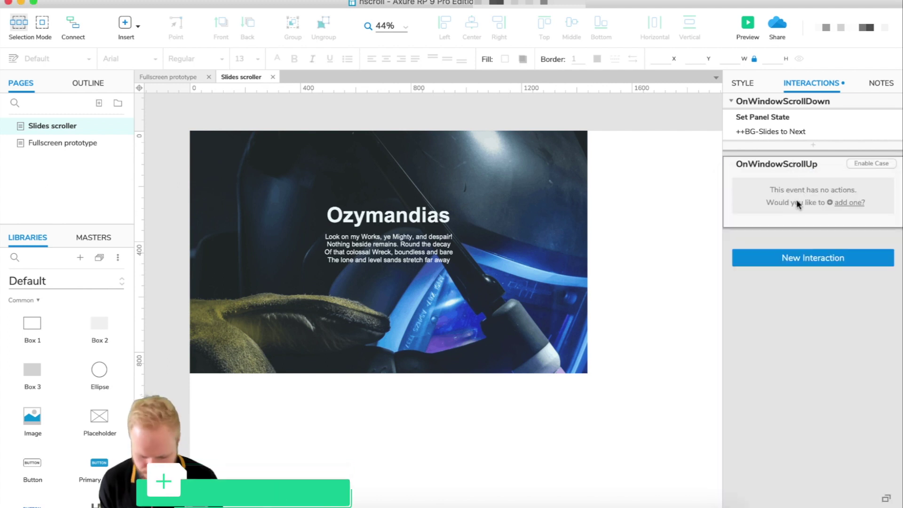
click(801, 186)
click(784, 166)
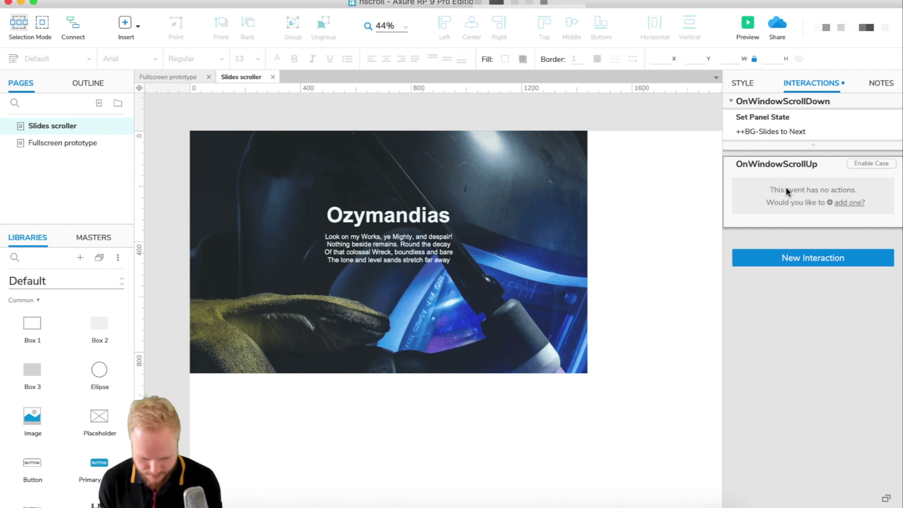
Copy the Set Panel State action into OnWindowScrollUp and change its state to Previous.
click(802, 119)
key(super+c)
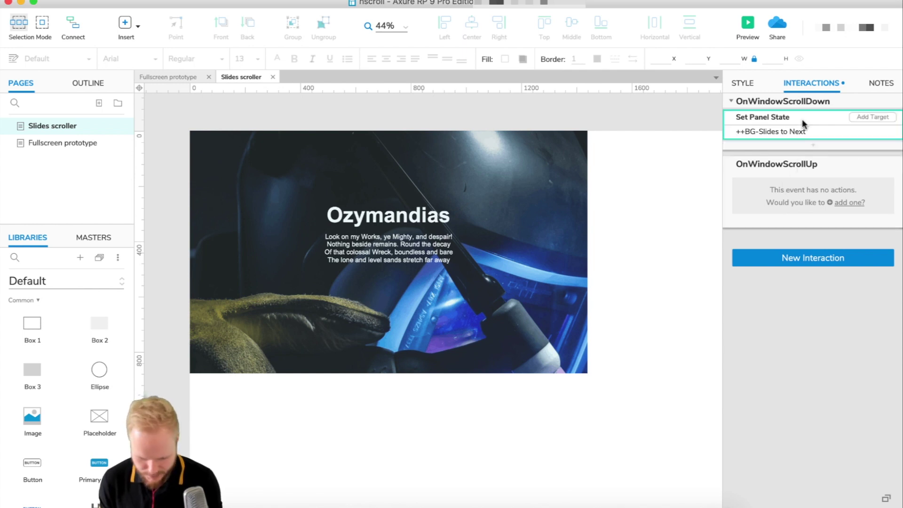
click(826, 166)
key(super+v)
click(783, 194)
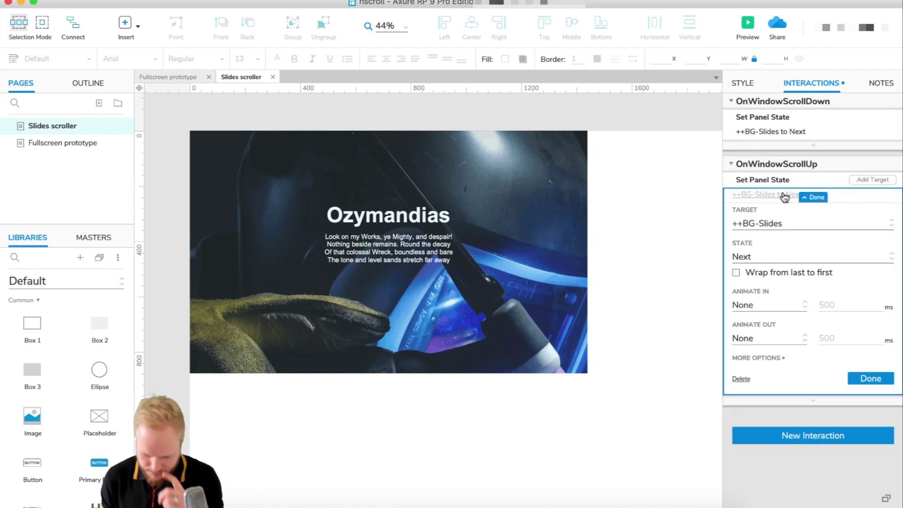
click(765, 257)
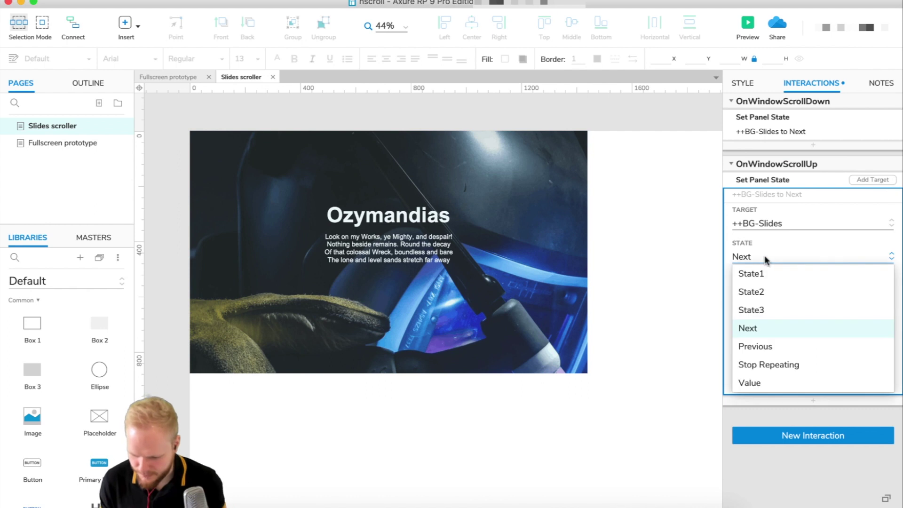
click(770, 346)
click(871, 379)
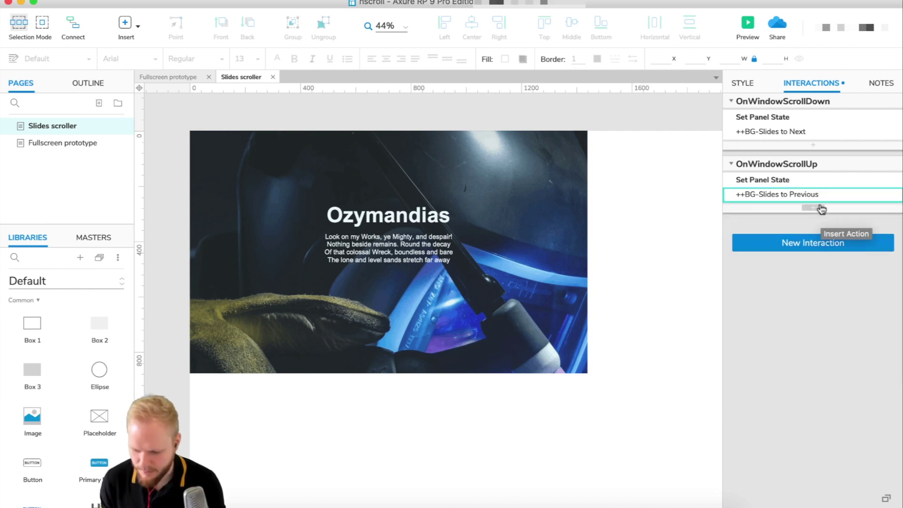
click(671, 206)
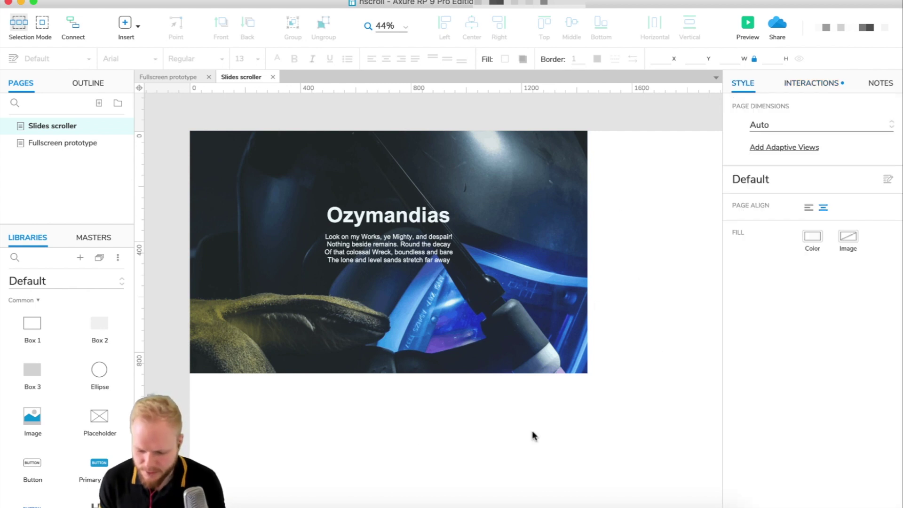
Fill the Slides scroller page background with dark grey #2A2A2A.
click(811, 237)
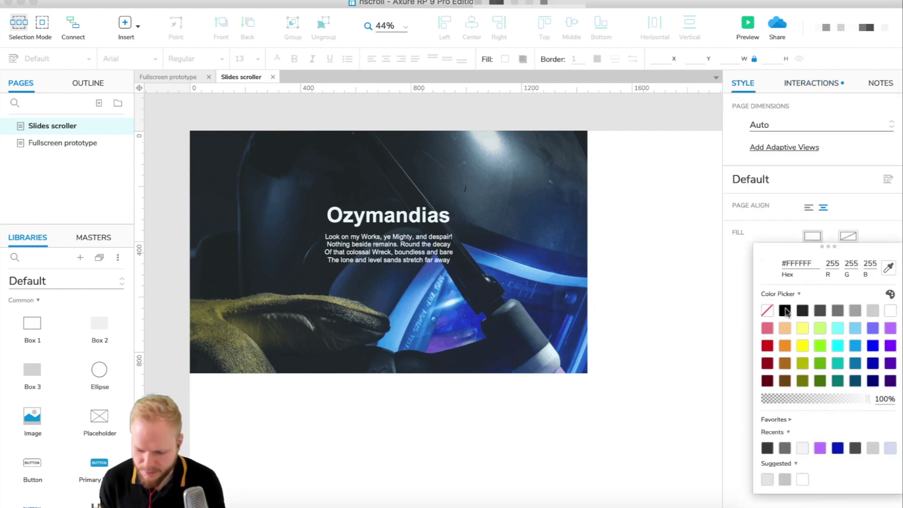
click(803, 311)
click(681, 241)
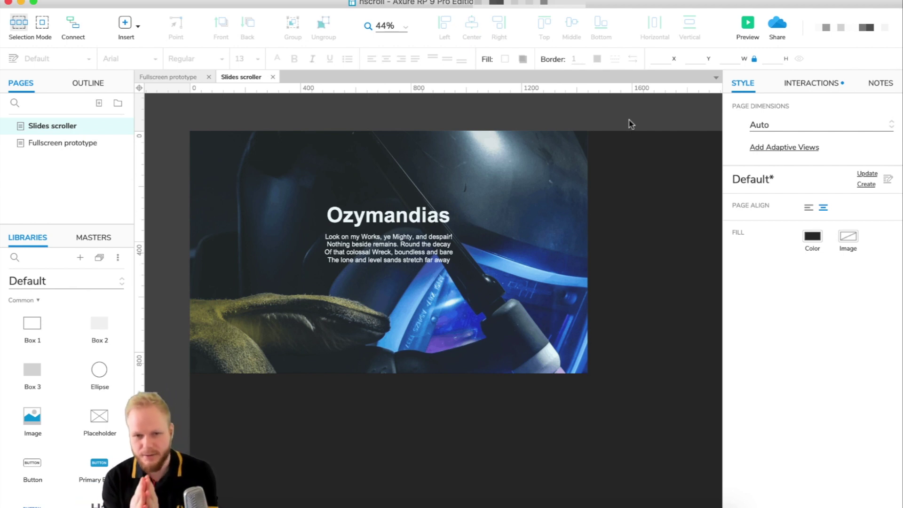
key(super+a)
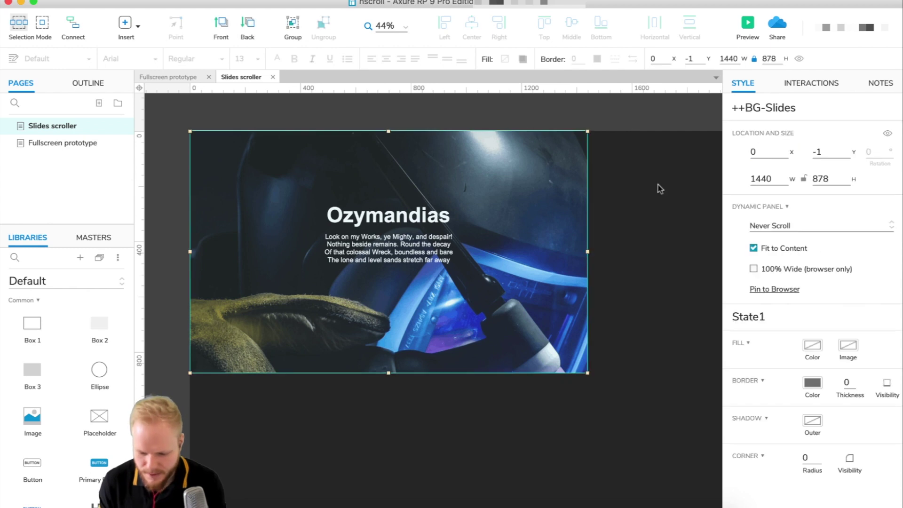
click(658, 119)
click(783, 81)
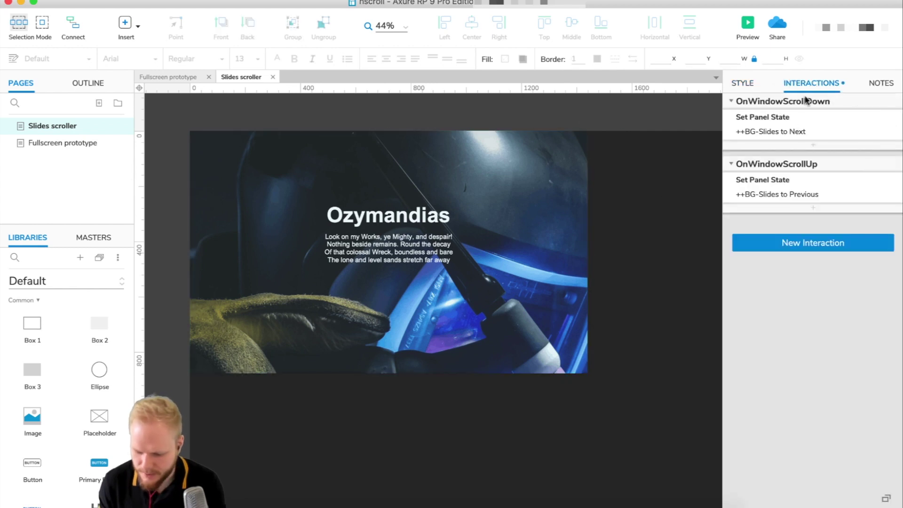
Give the scroll-down action Slide Down in, Fade out, and 600 ms duration, then preview.
click(795, 134)
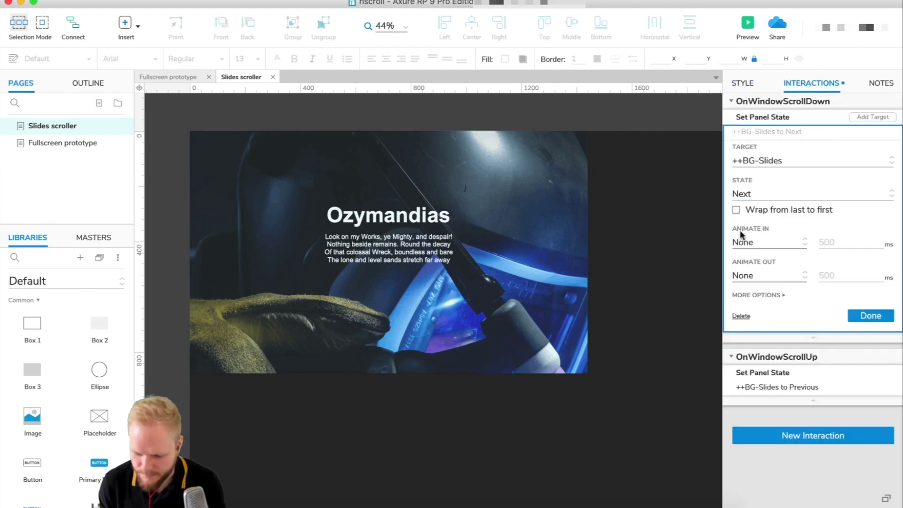
click(753, 243)
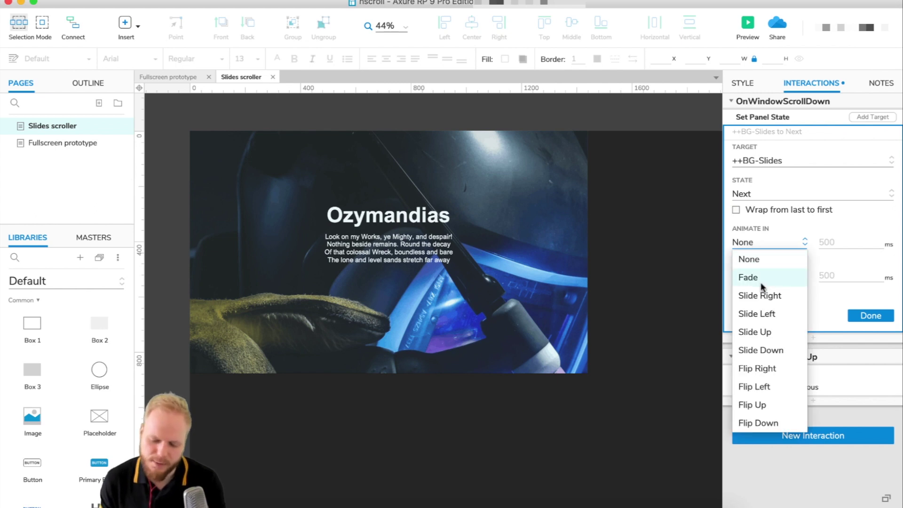
click(776, 351)
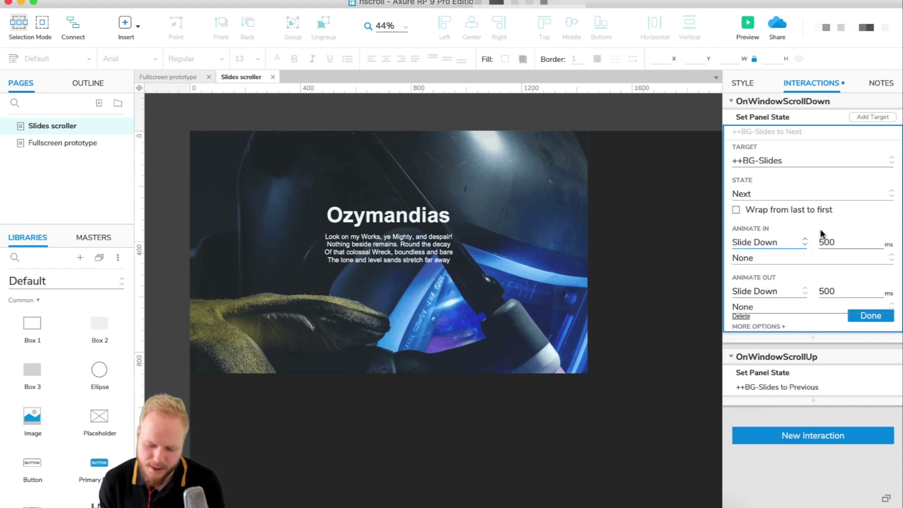
click(847, 242)
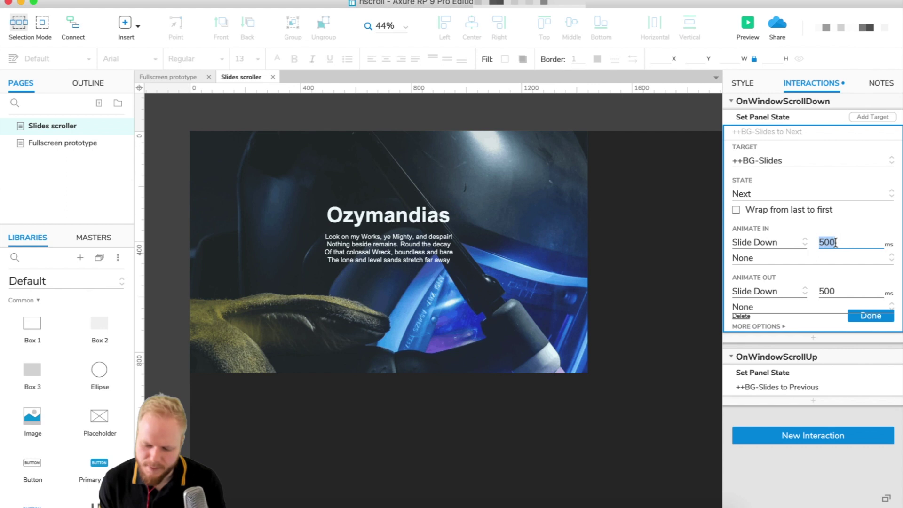
click(791, 292)
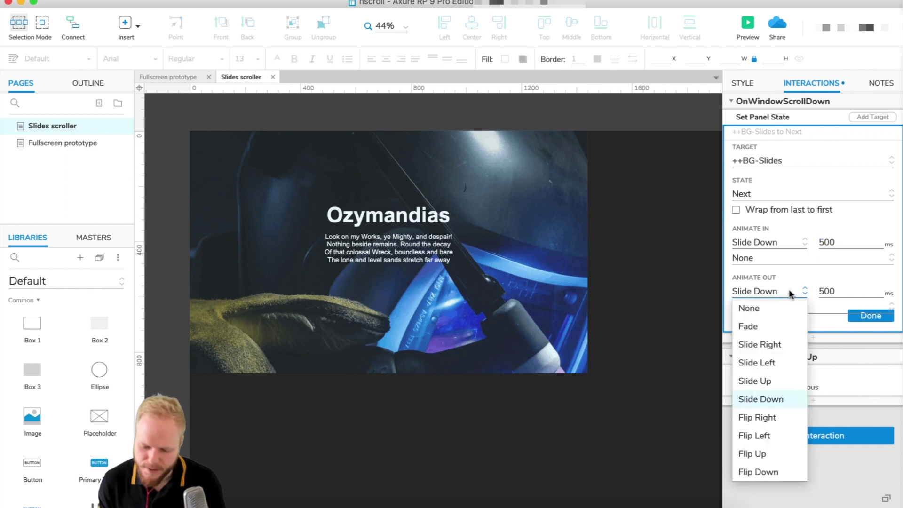
click(768, 326)
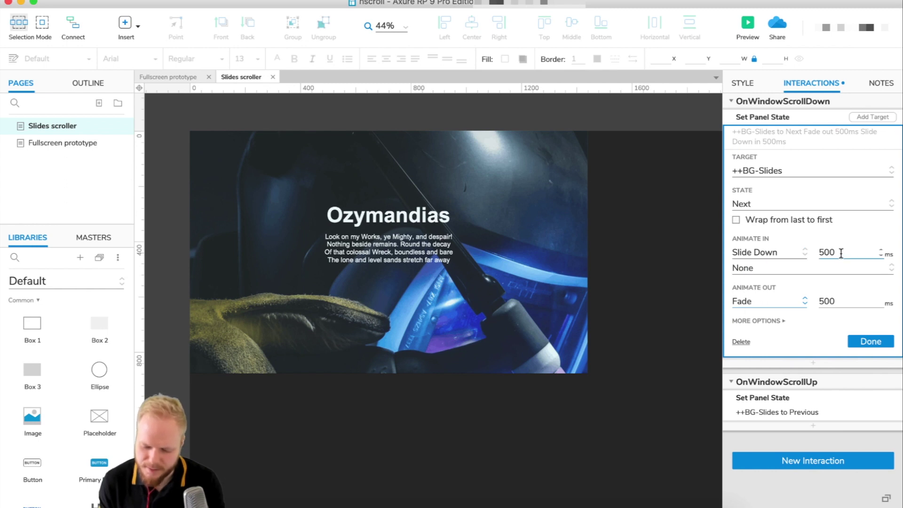
drag(840, 253, 815, 254)
text(600)
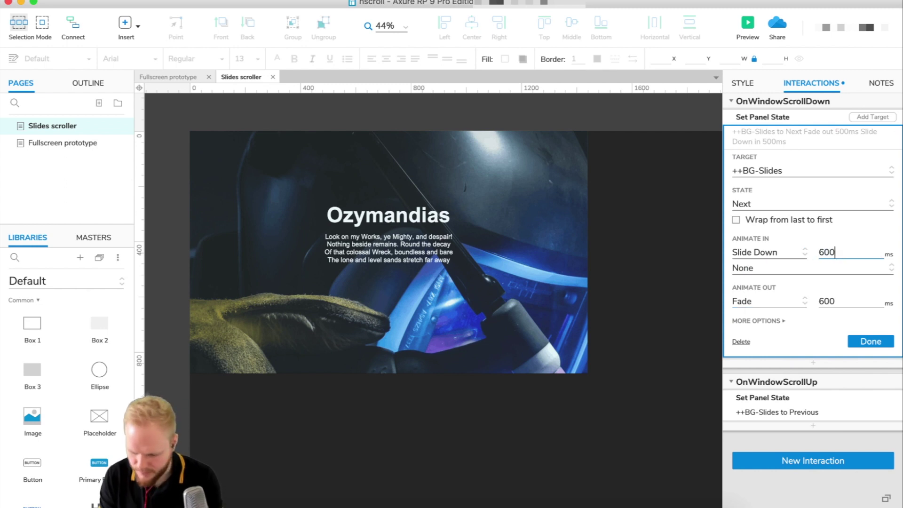
click(865, 341)
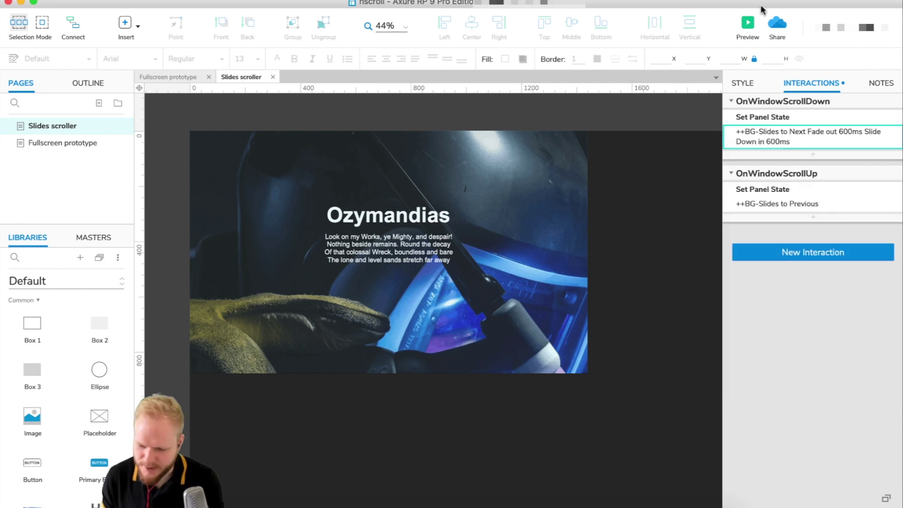
click(748, 24)
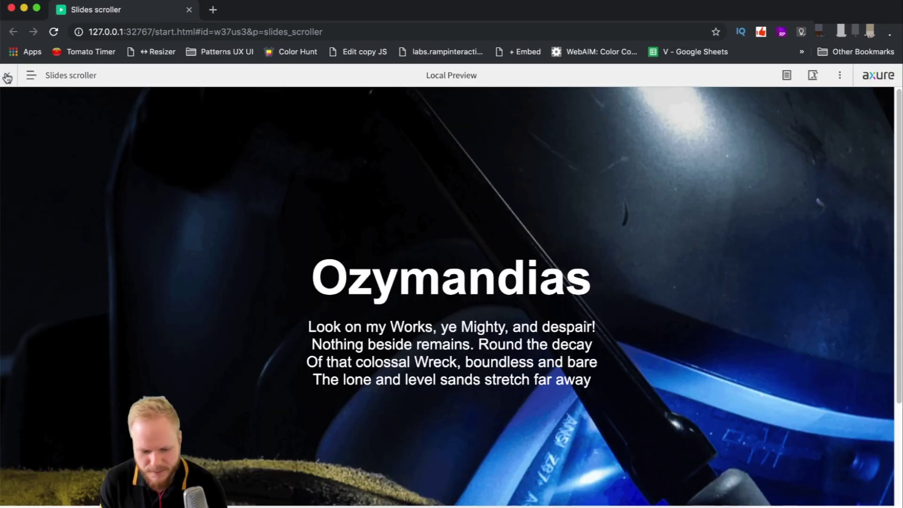
Hide the preview frame, scroll down twice to watch the new transition, and close Chrome.
click(7, 78)
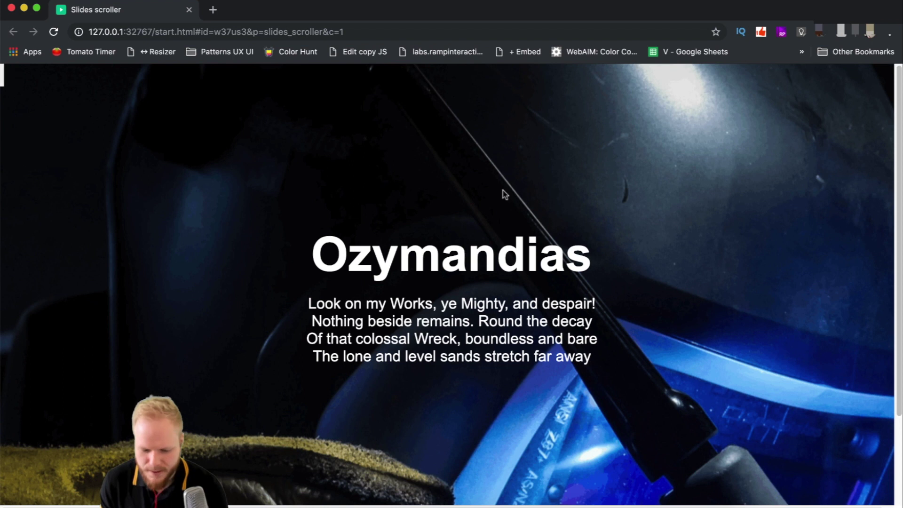
scroll(505, 194, down, 3)
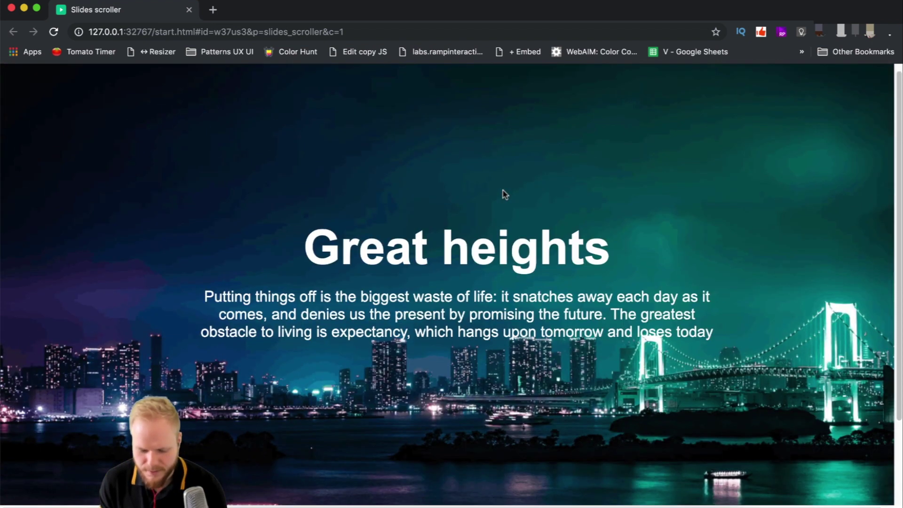
scroll(505, 194, down, 3)
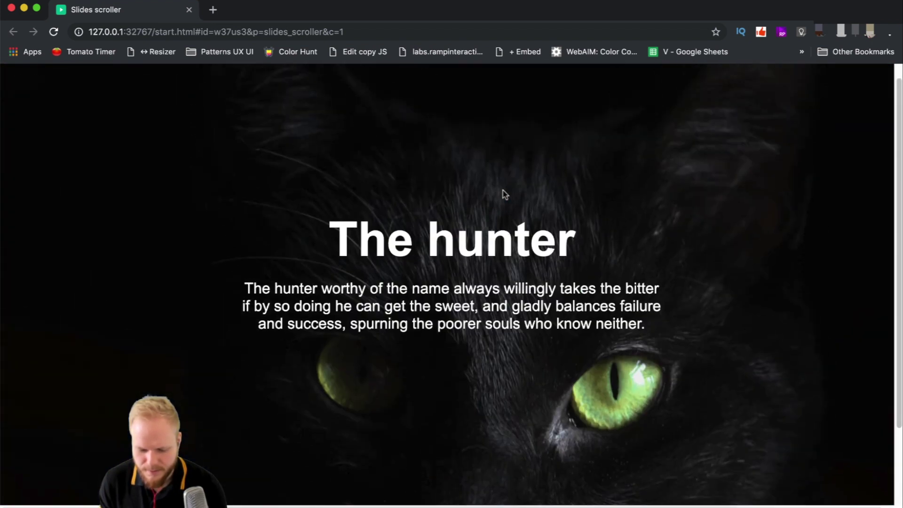
click(189, 10)
Set the OnWindowScrollDown slide transition duration to 1200 ms.
click(804, 136)
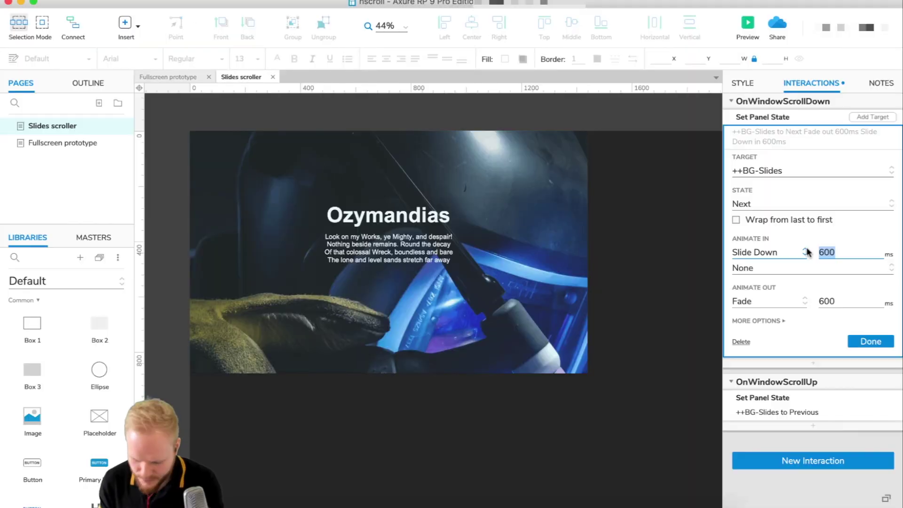
text(1200)
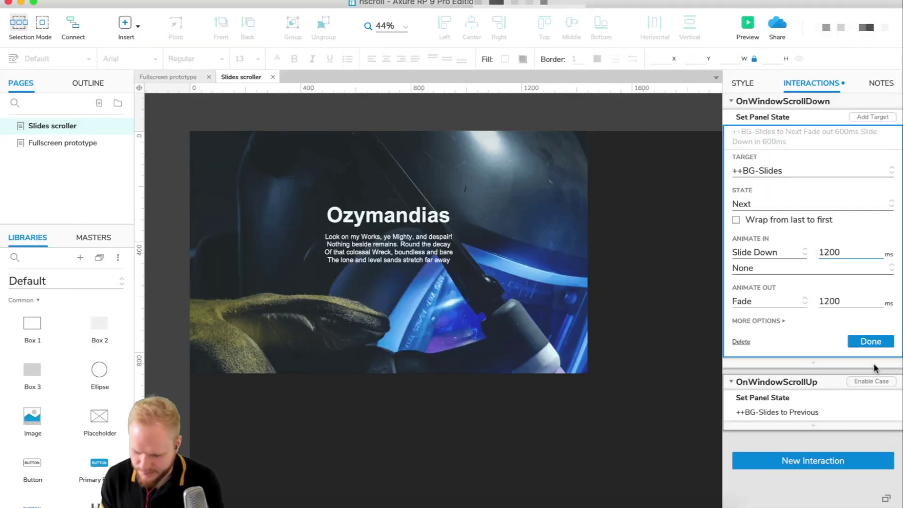
click(875, 340)
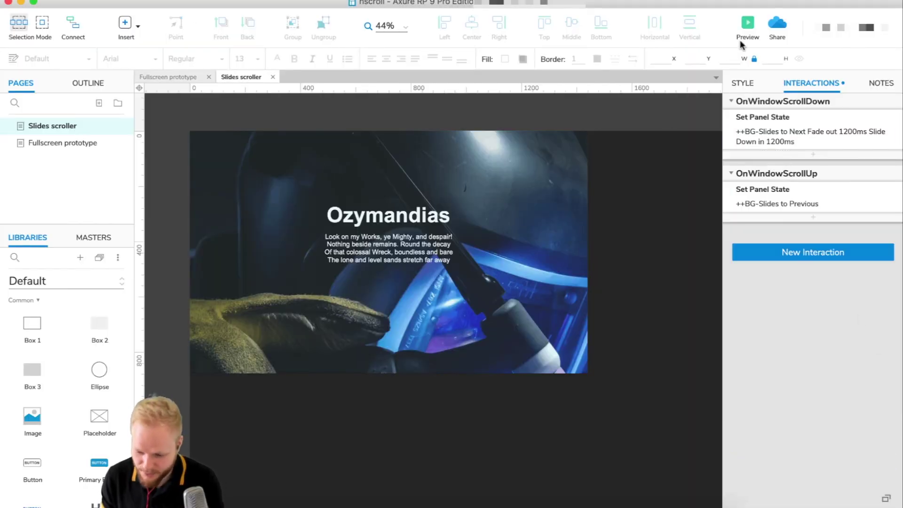
Preview the 1200 ms transition in Chrome by scrolling down the slides, then return to Axure.
click(745, 25)
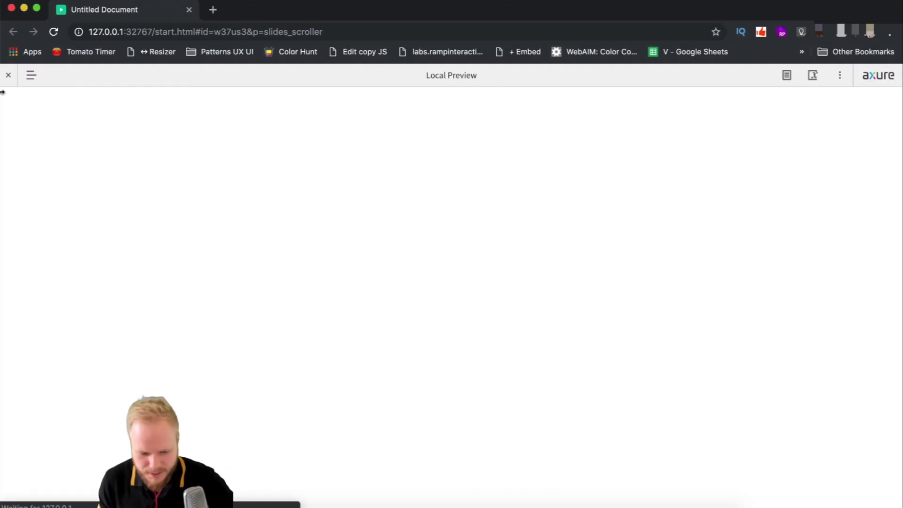
scroll(301, 185, down, 5)
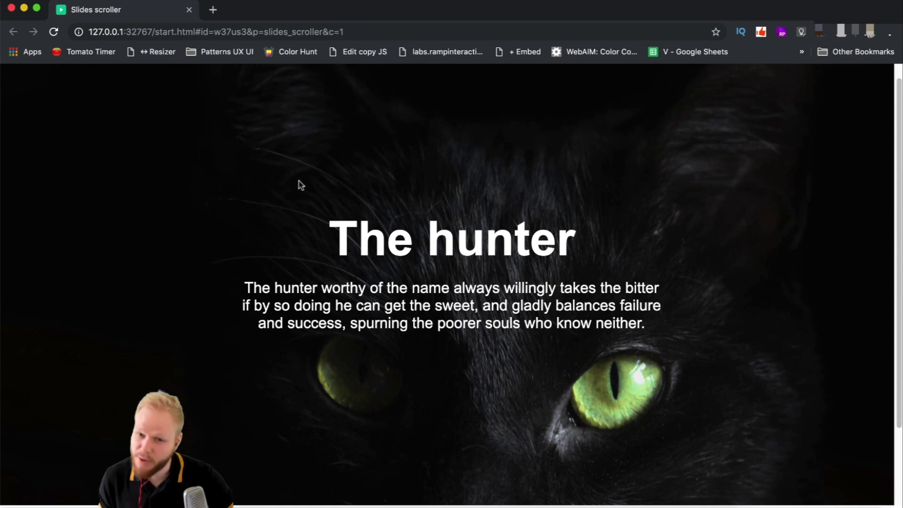
key(super+Tab)
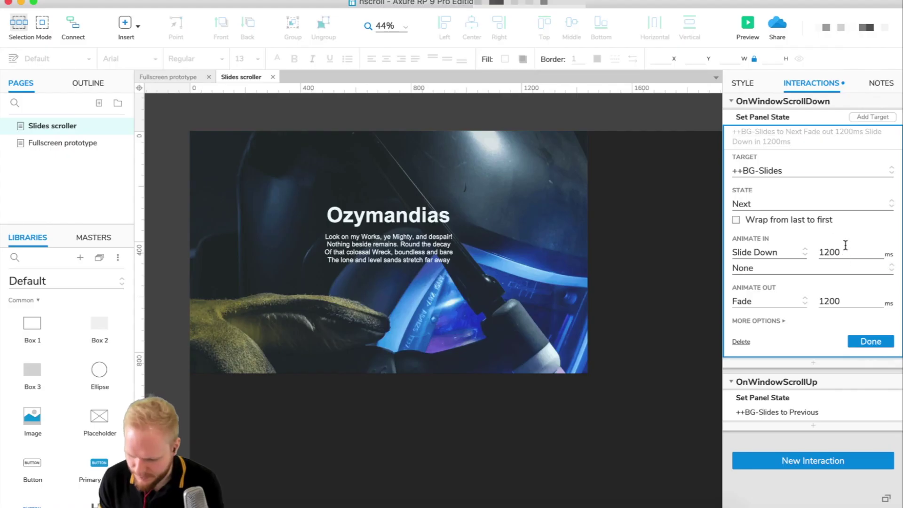
drag(846, 251, 777, 257)
Change the scroll-down transition duration to 900 ms and launch the preview.
text(900)
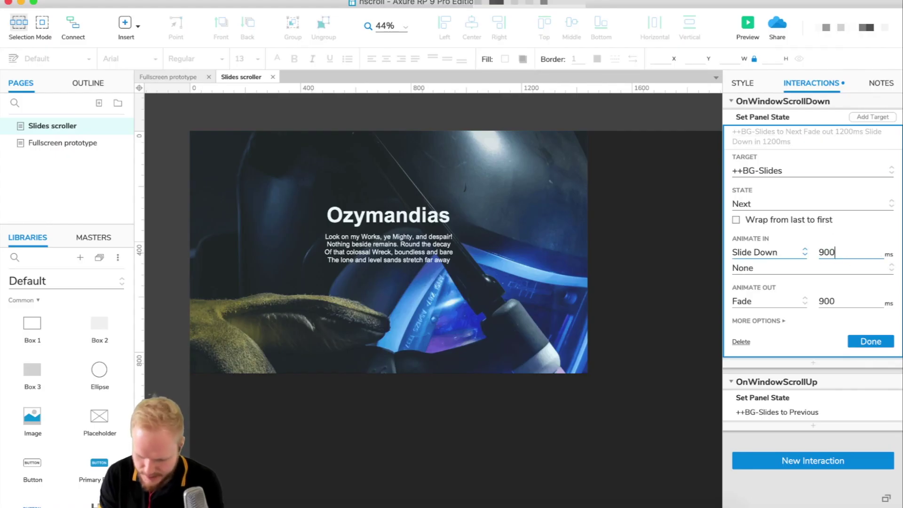
click(878, 342)
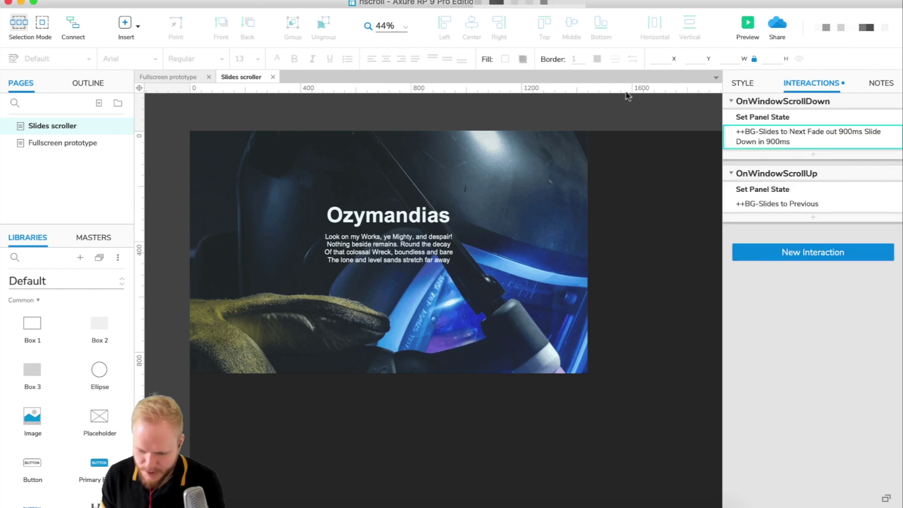
click(746, 22)
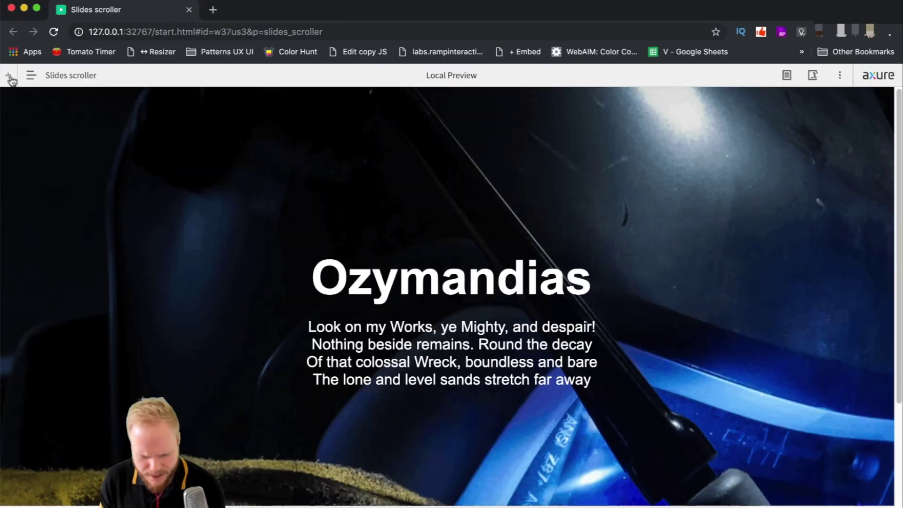
Test the slides full-screen, scrolling down and back up, then close the Chrome tab.
click(10, 78)
scroll(465, 204, down, 1)
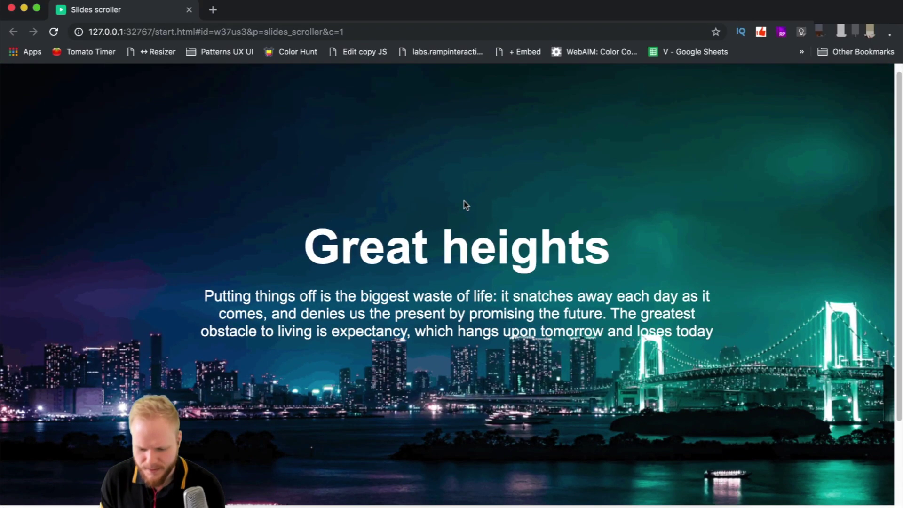
scroll(465, 204, down, 1)
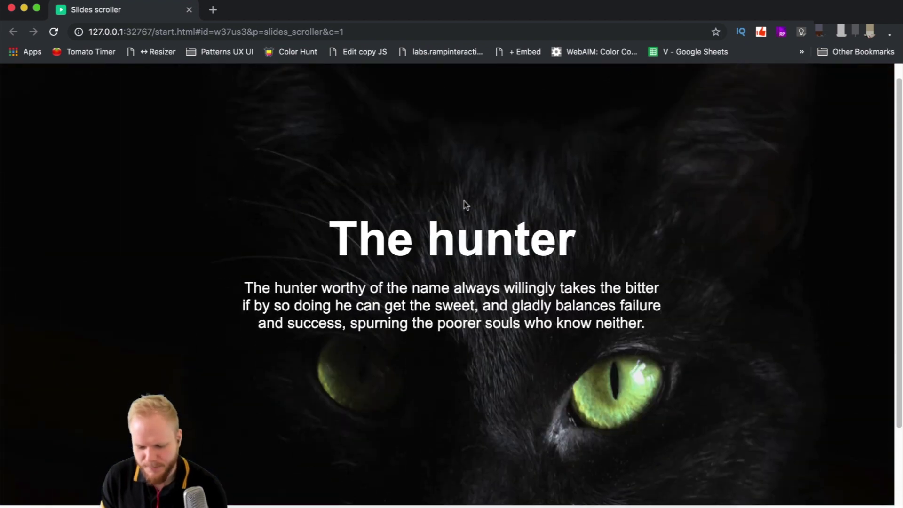
scroll(307, 170, up, 1)
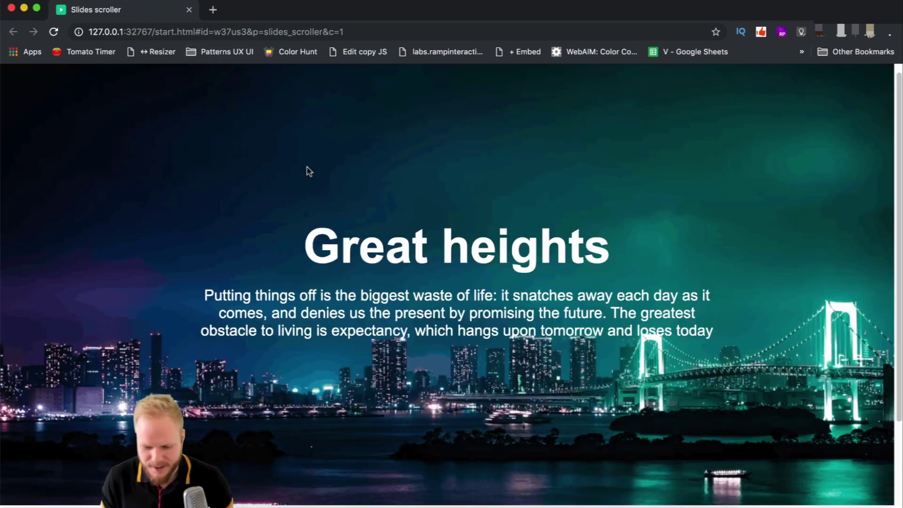
scroll(308, 170, up, 1)
click(189, 9)
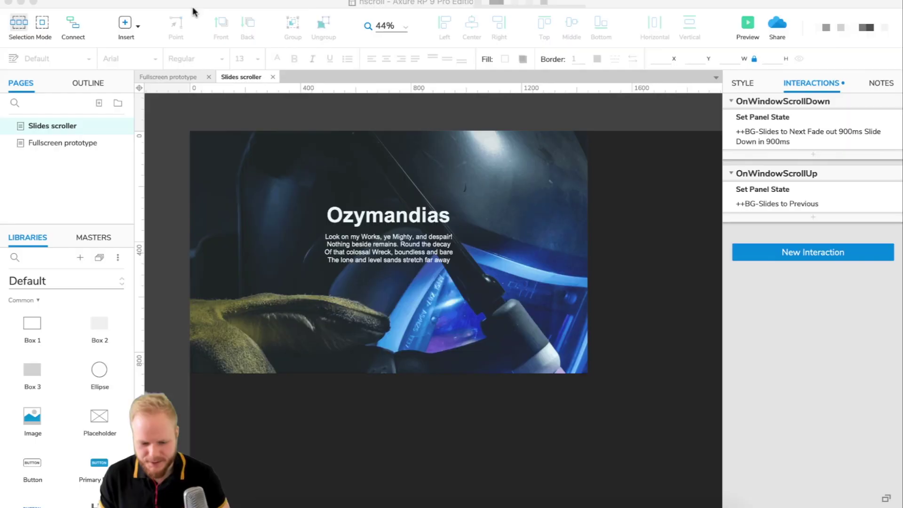
Give the scroll-up Set Panel State a 900 ms Slide Down entrance and 900 ms Fade exit, then preview.
click(795, 201)
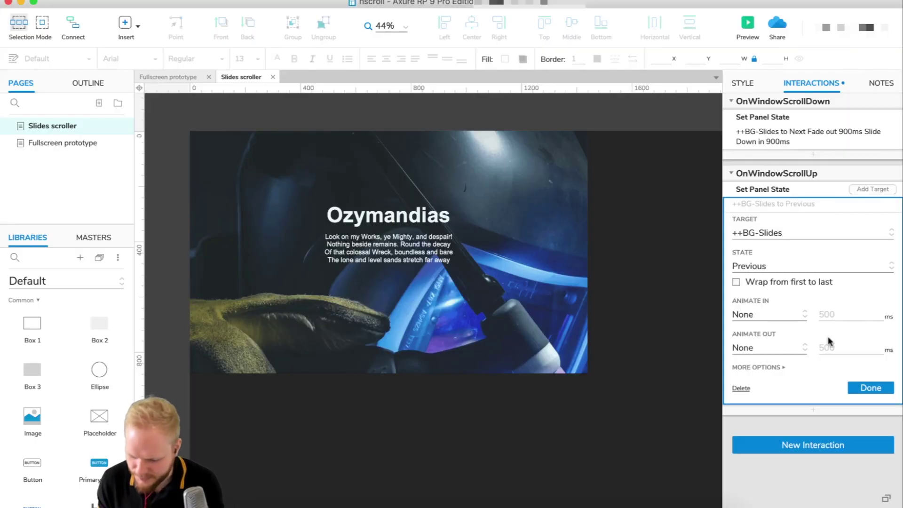
click(771, 318)
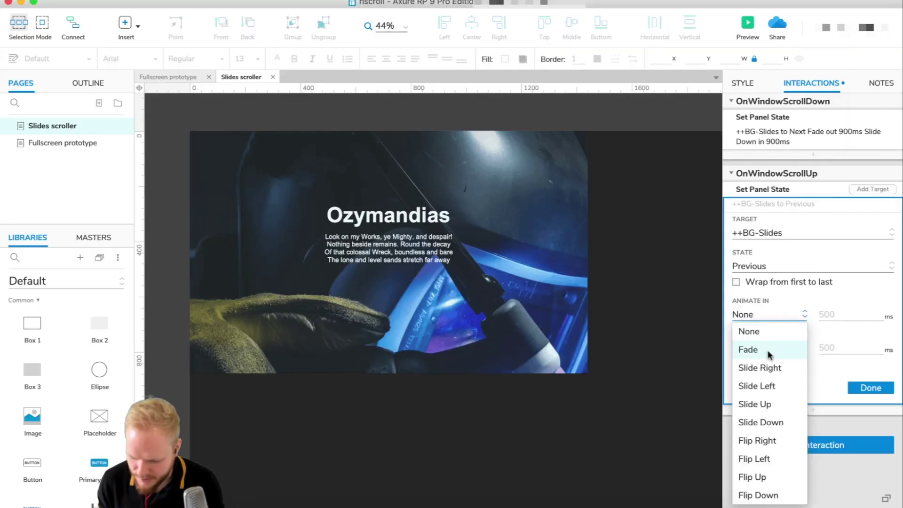
click(778, 423)
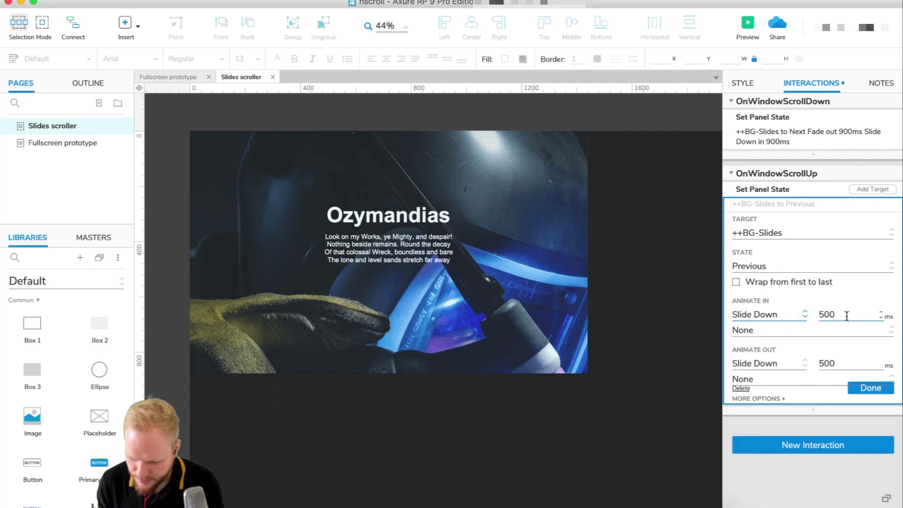
drag(846, 316, 819, 316)
text(900)
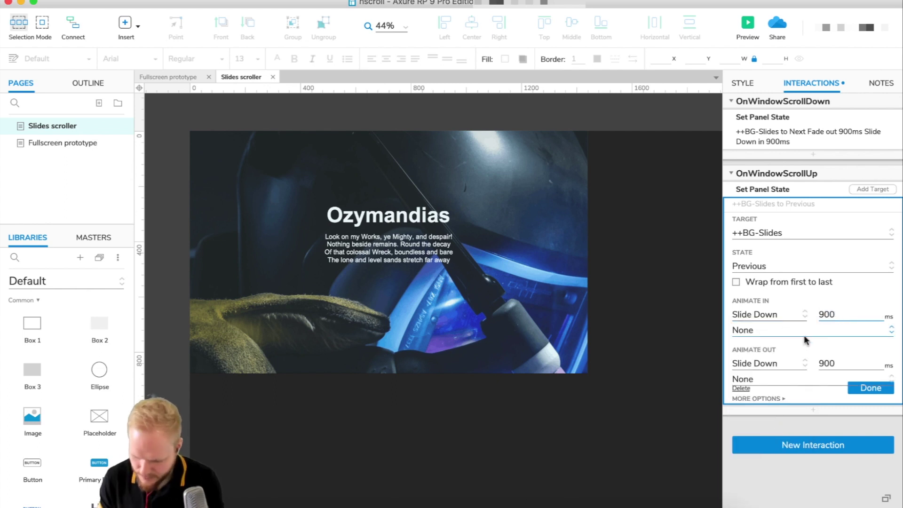
click(781, 363)
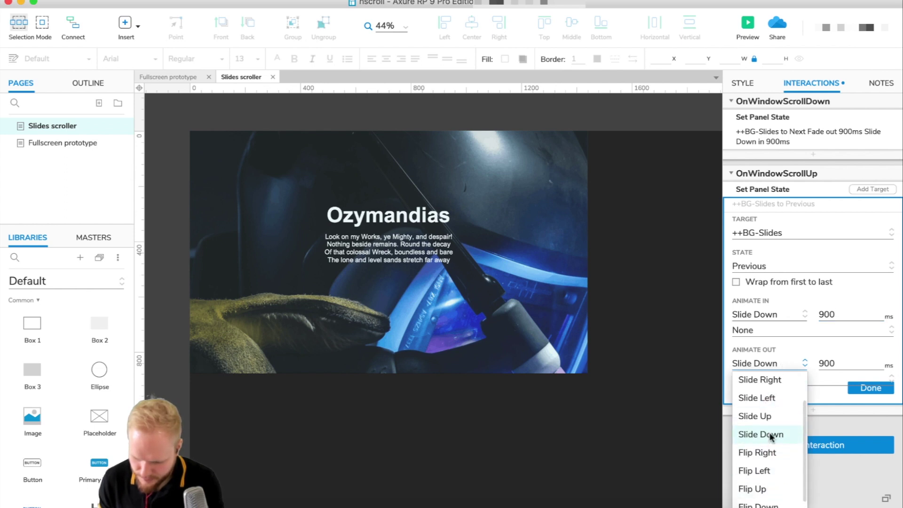
scroll(762, 395, up, 2)
click(763, 398)
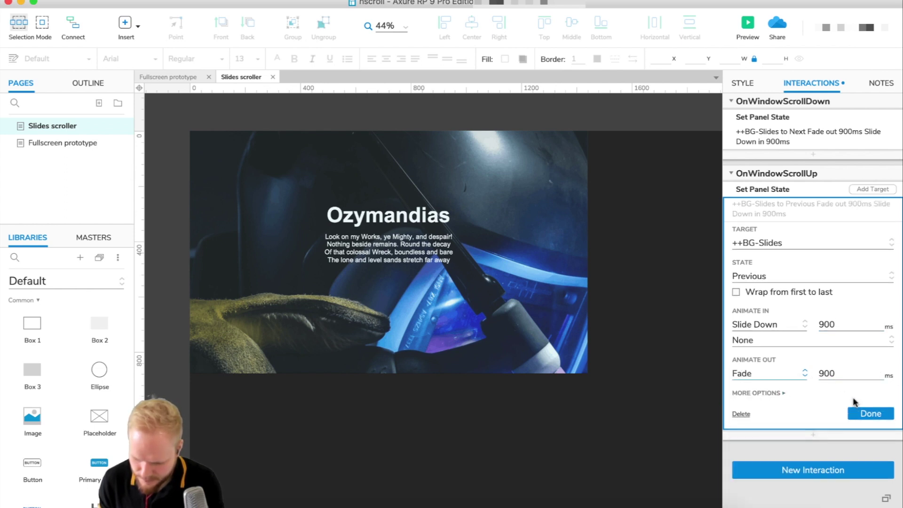
click(871, 412)
click(754, 25)
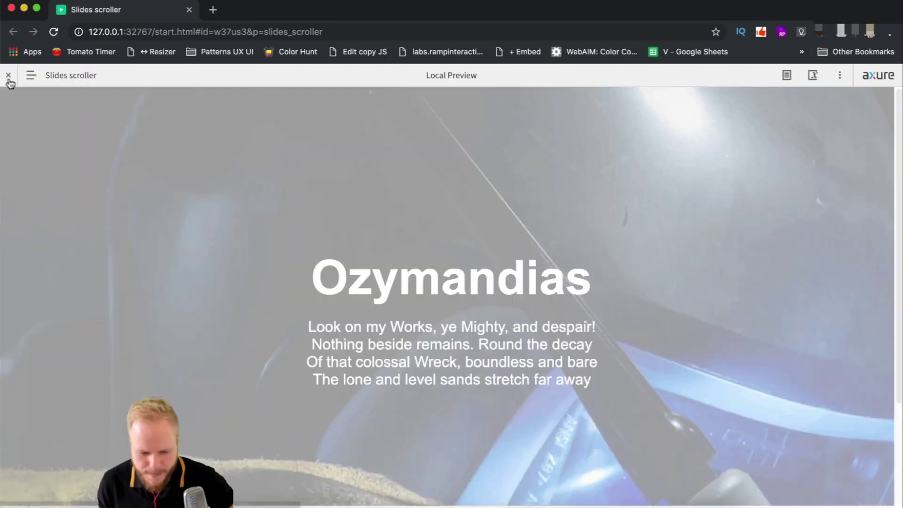
Test the full-screen preview, scrolling between Ozymandias, Great heights and The hunter, then close it.
click(8, 75)
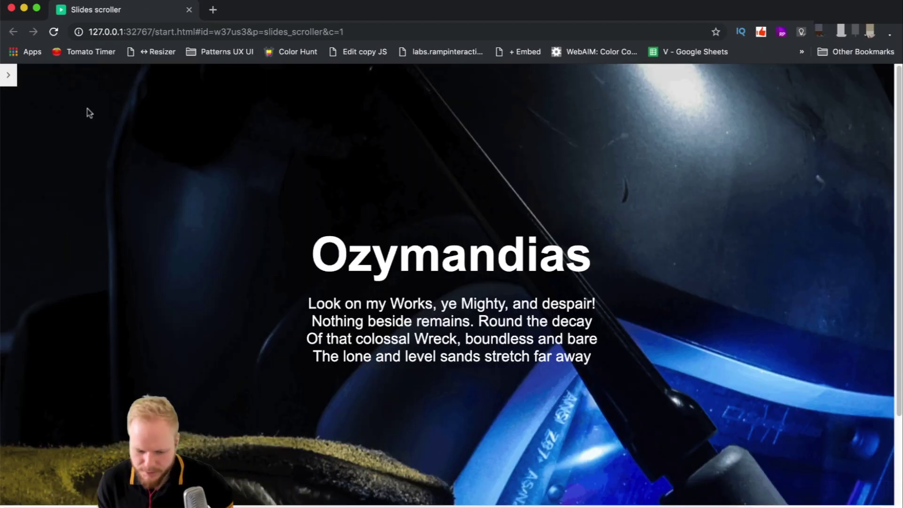
scroll(450, 208, down, 2)
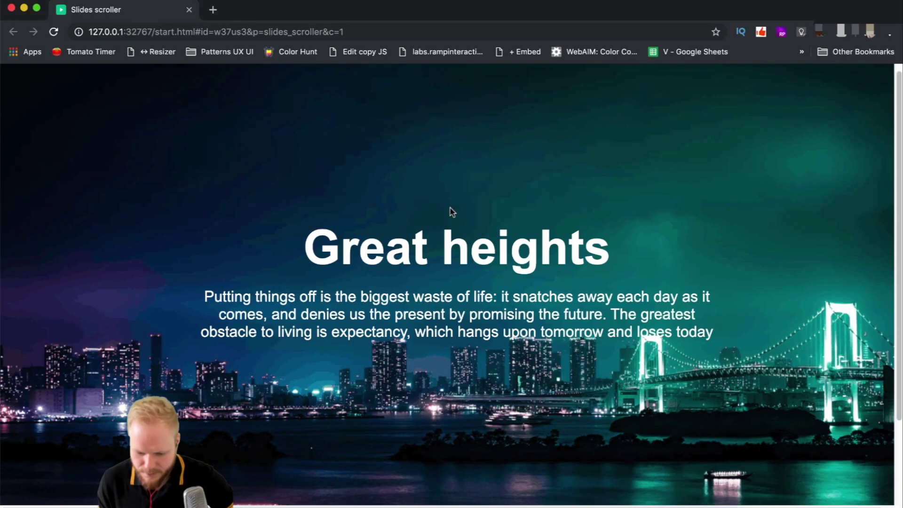
scroll(450, 207, down, 2)
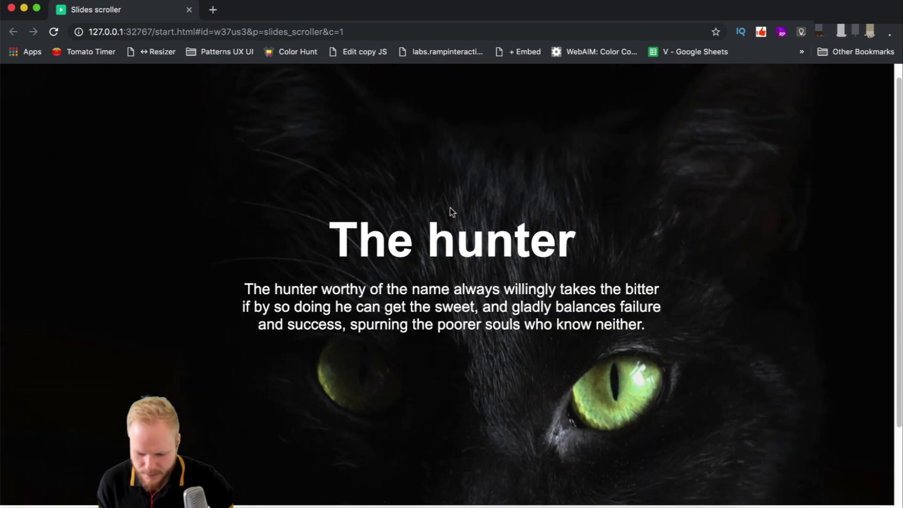
scroll(450, 208, up, 4)
scroll(453, 211, up, 2)
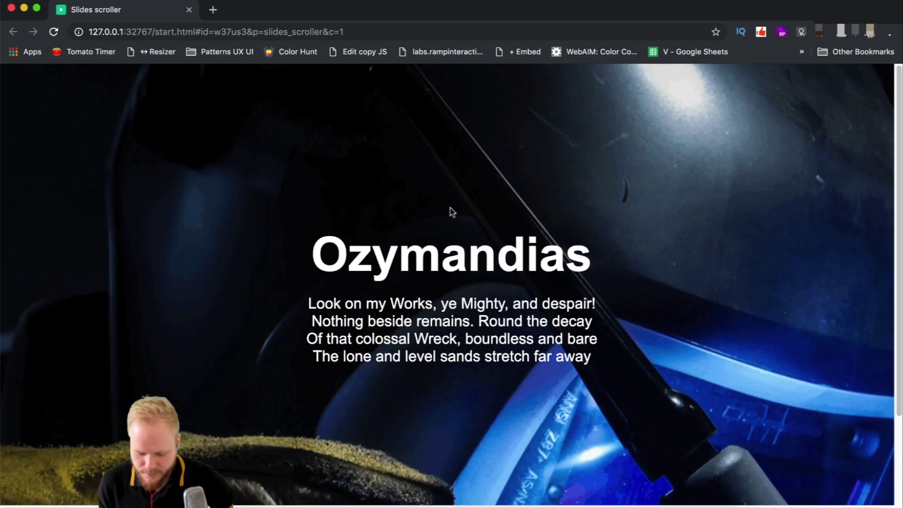
scroll(450, 208, down, 2)
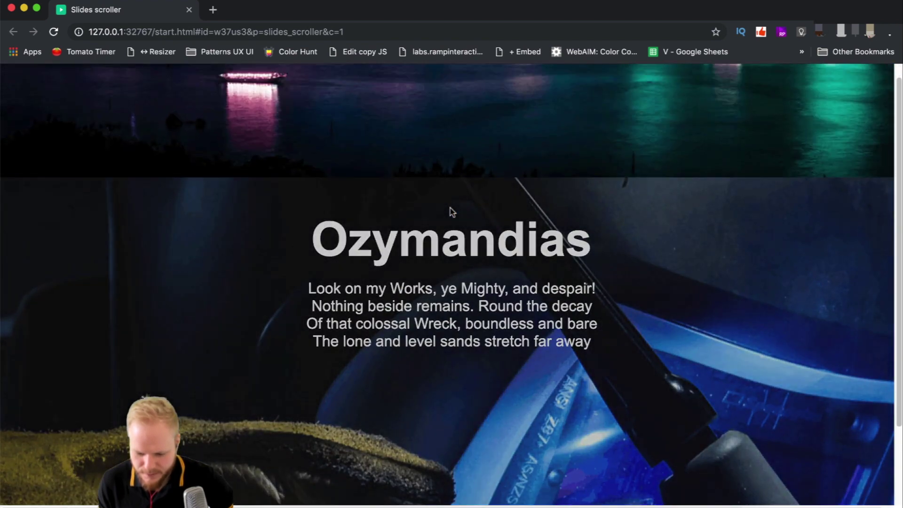
scroll(450, 208, up, 2)
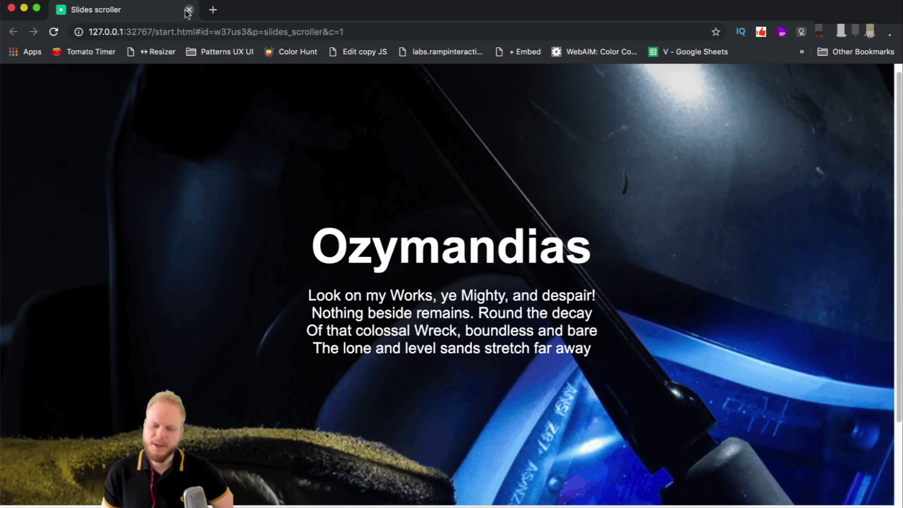
scroll(340, 176, down, 2)
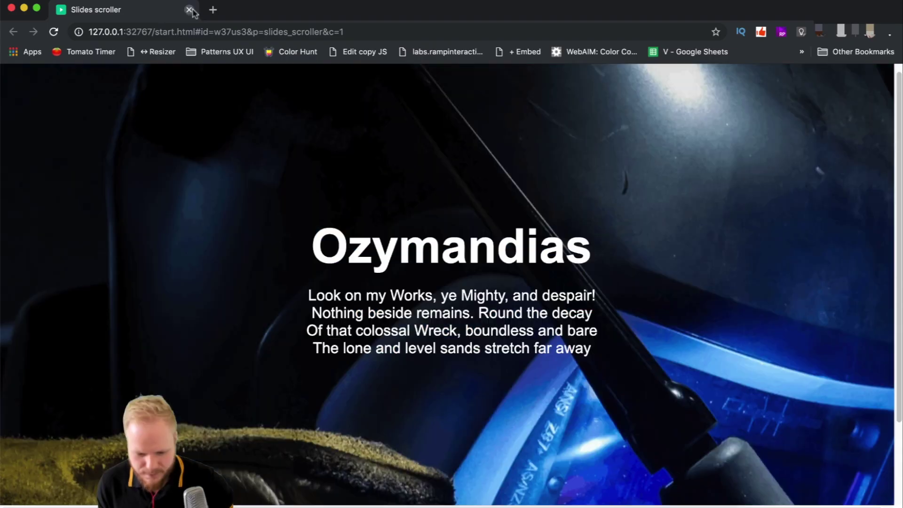
click(190, 9)
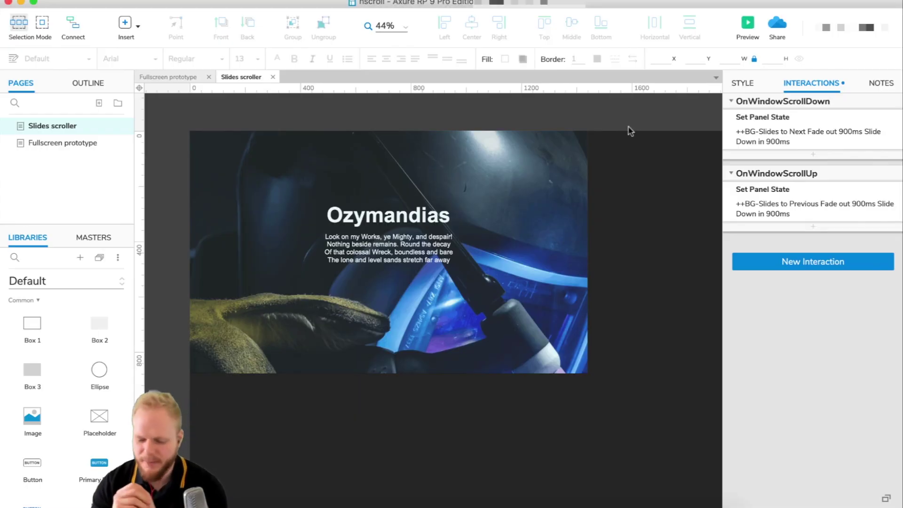
Paste a white circle, move it to the slide's left edge, and size it 22×22.
click(457, 215)
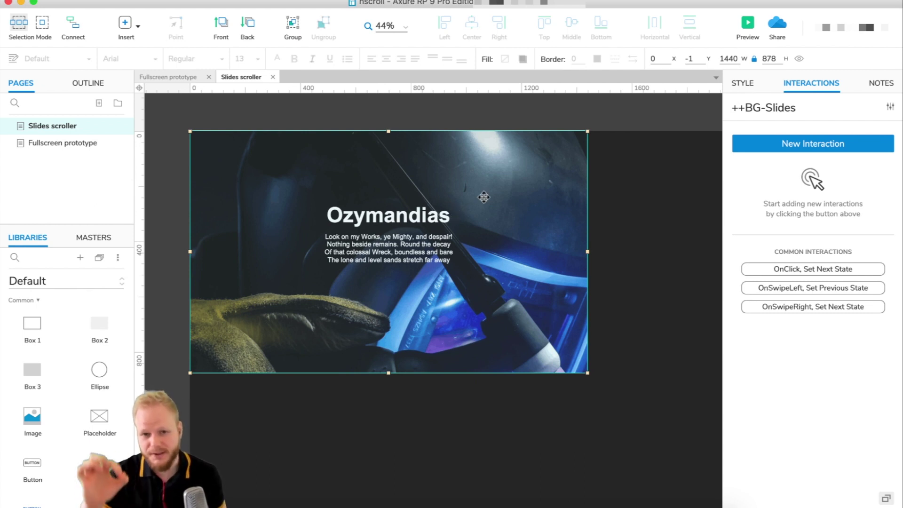
key(ctrl+v)
scroll(578, 240, up, 2)
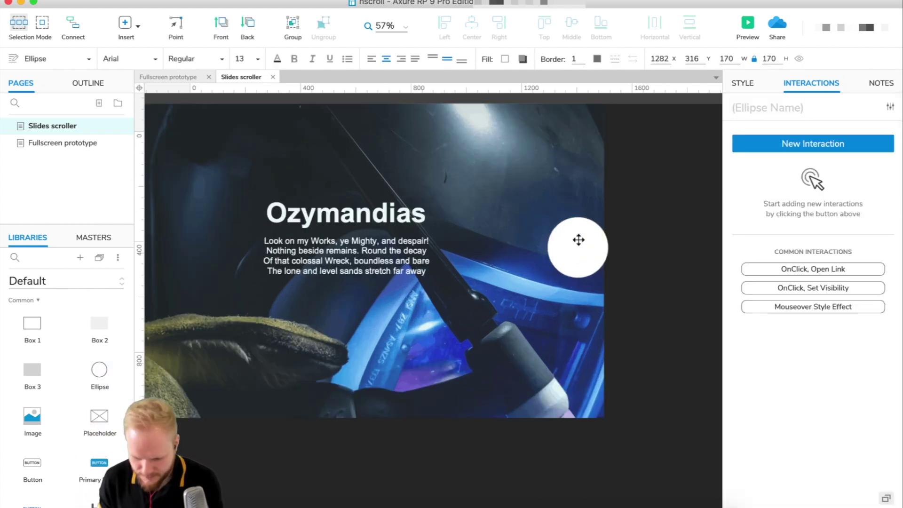
drag(580, 240, 234, 226)
scroll(233, 226, left, 10)
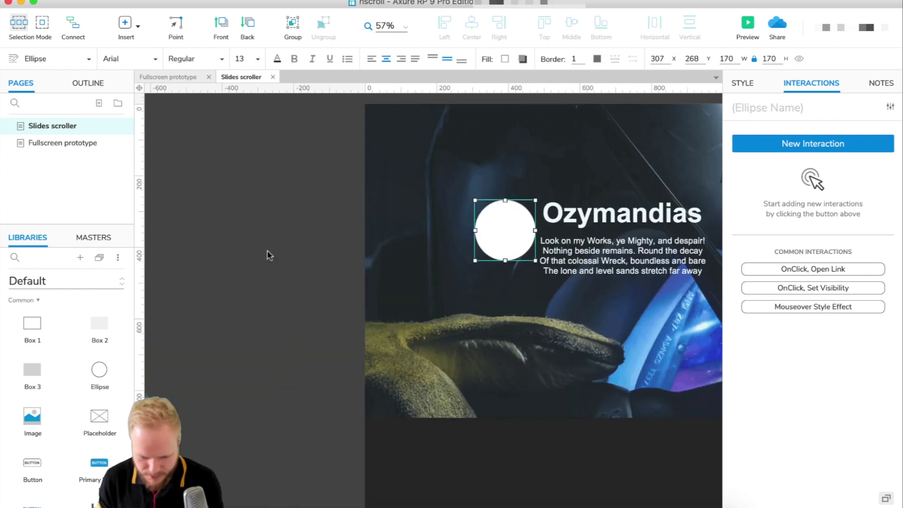
scroll(516, 214, up, 2)
scroll(483, 236, up, 1)
drag(552, 221, 413, 227)
drag(452, 267, 381, 191)
scroll(382, 188, up, 6)
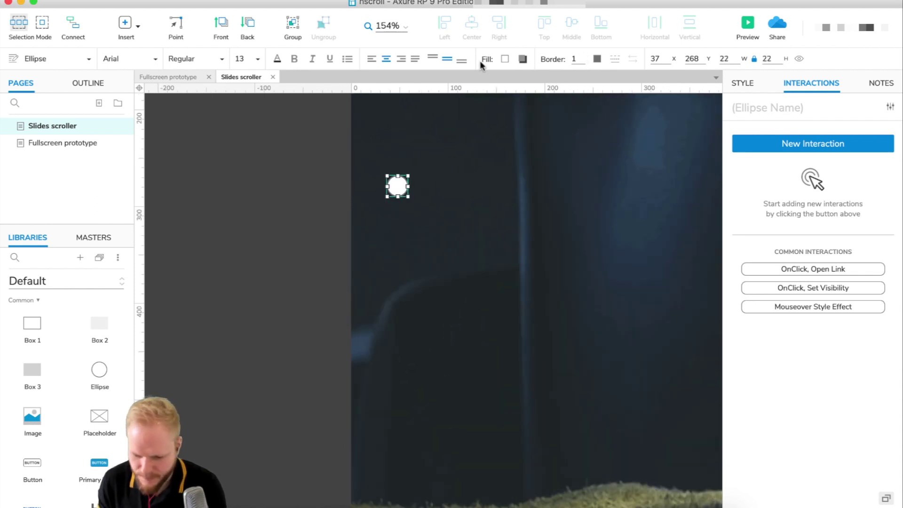
Remove the circle's border.
click(596, 59)
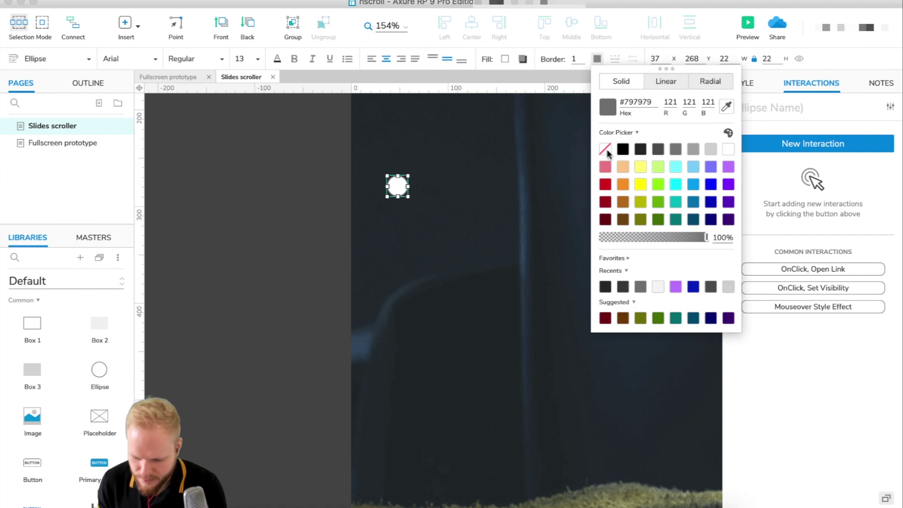
click(606, 150)
click(270, 203)
Duplicate the circle twice to stack three circles vertically, then select all three.
click(398, 186)
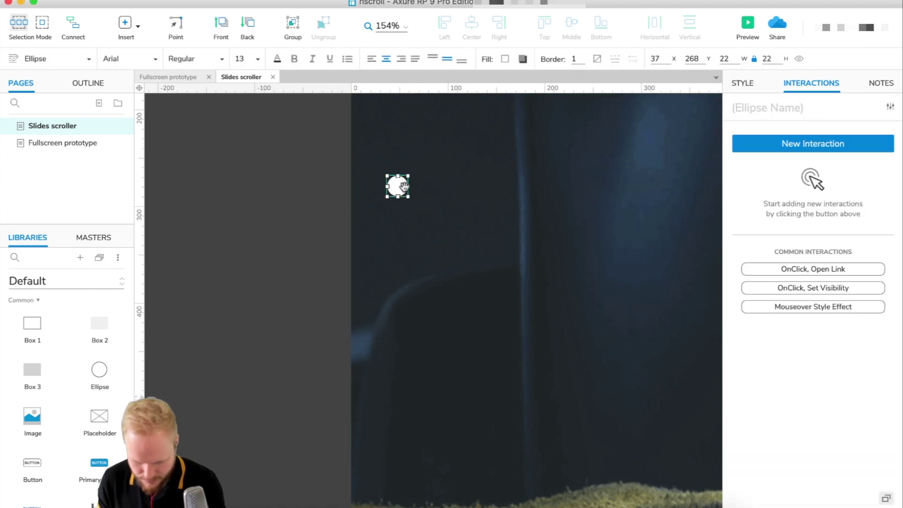
drag(403, 187, 402, 202)
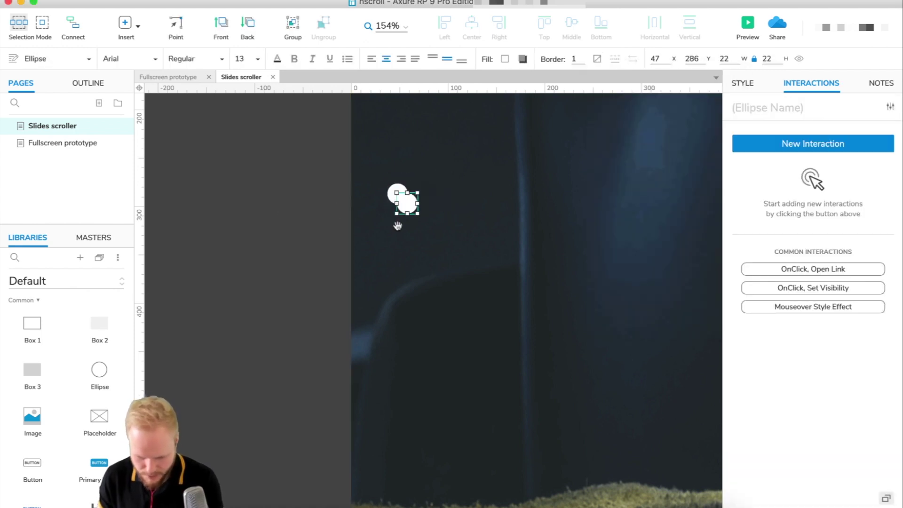
drag(398, 225, 397, 258)
key(ctrl+d)
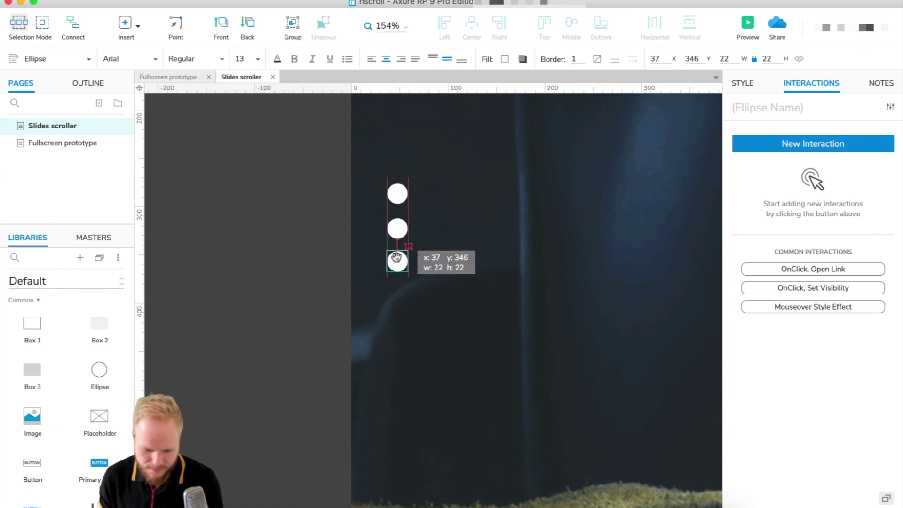
drag(395, 280, 408, 182)
right_click(408, 181)
Wrap the three circles in a dynamic panel named ++Bubble.
click(453, 500)
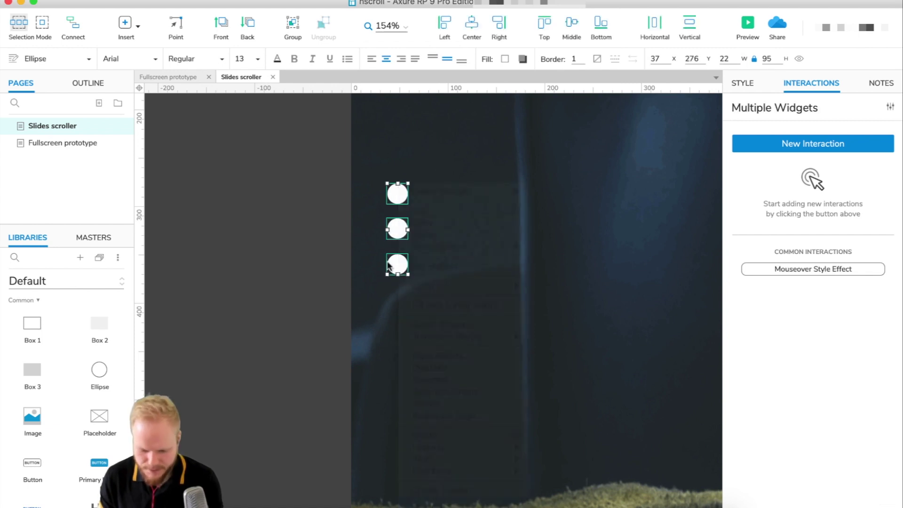
click(763, 105)
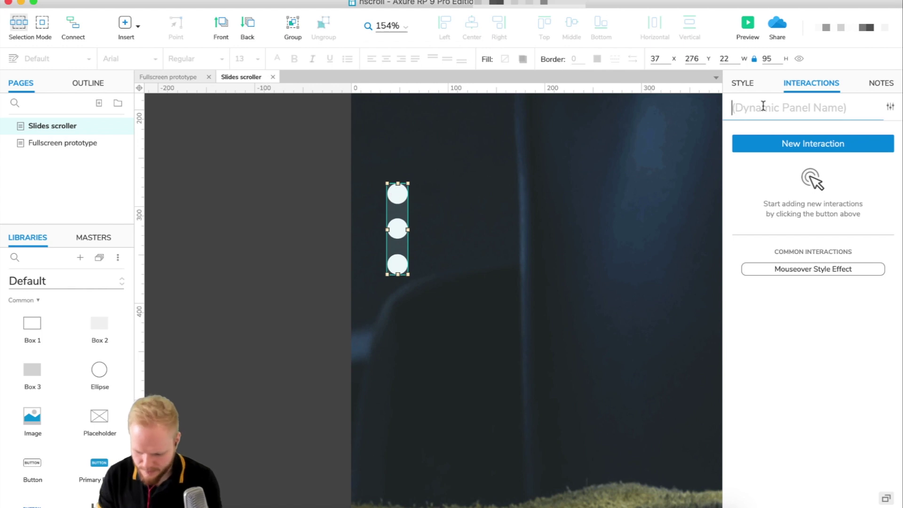
text(++Bubble)
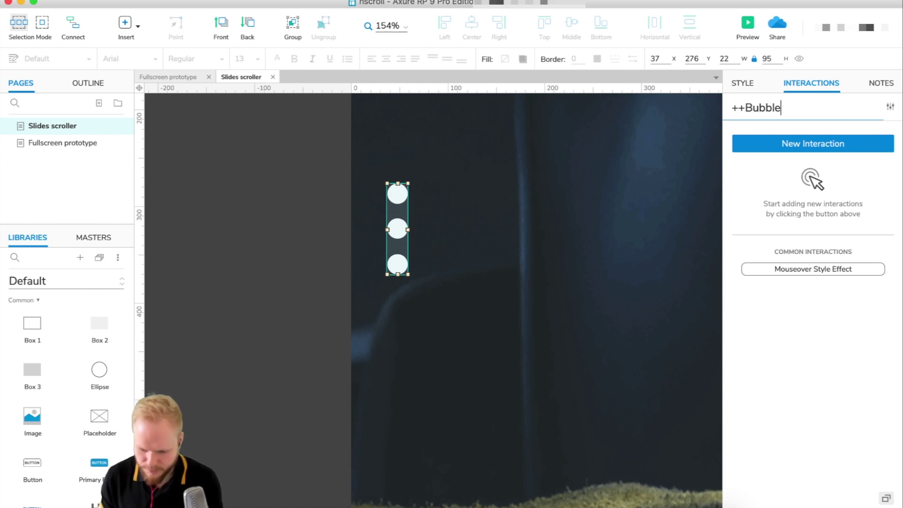
click(346, 339)
In ++Bubble's State1, select the middle and bottom circles and show their Style settings.
double_click(387, 203)
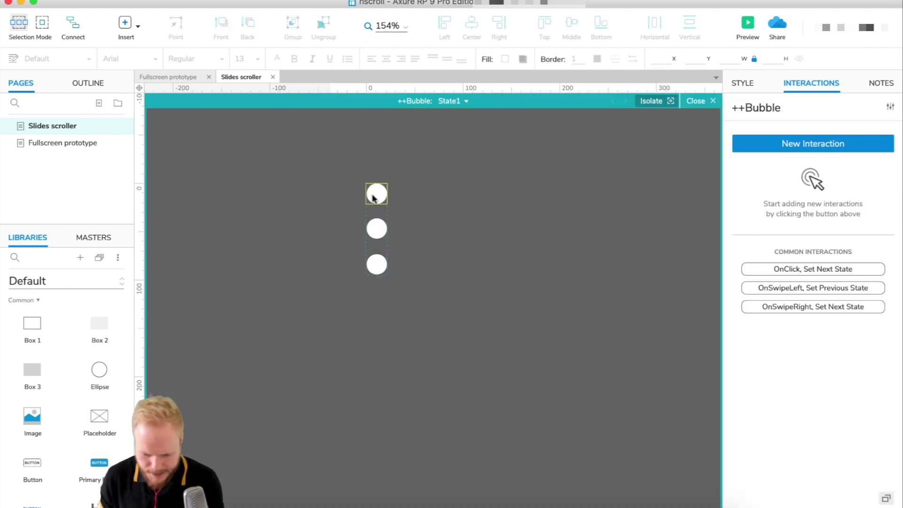
click(377, 229)
shift+click(377, 264)
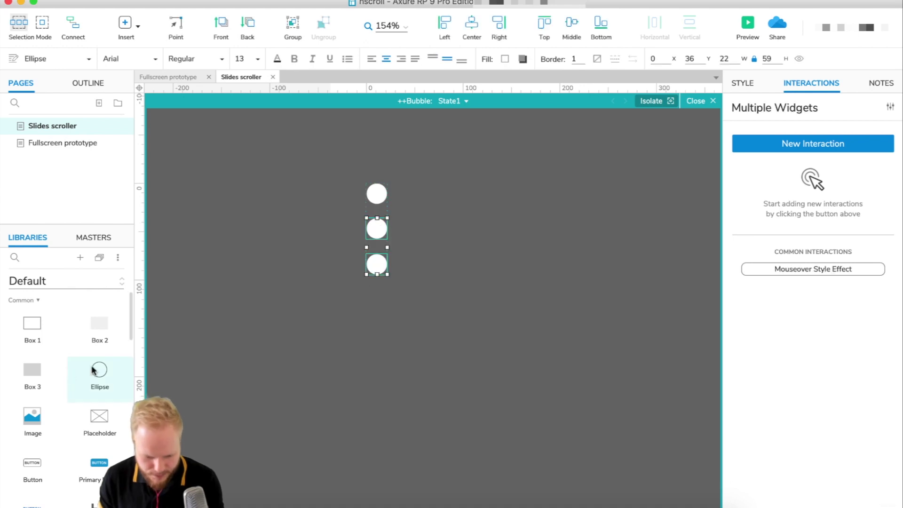
click(743, 84)
scroll(832, 311, down, 5)
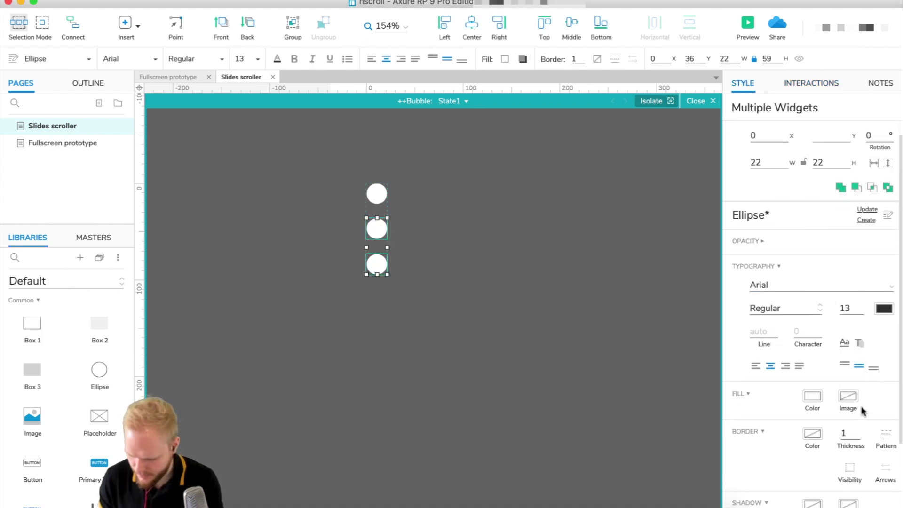
scroll(810, 238, up, 3)
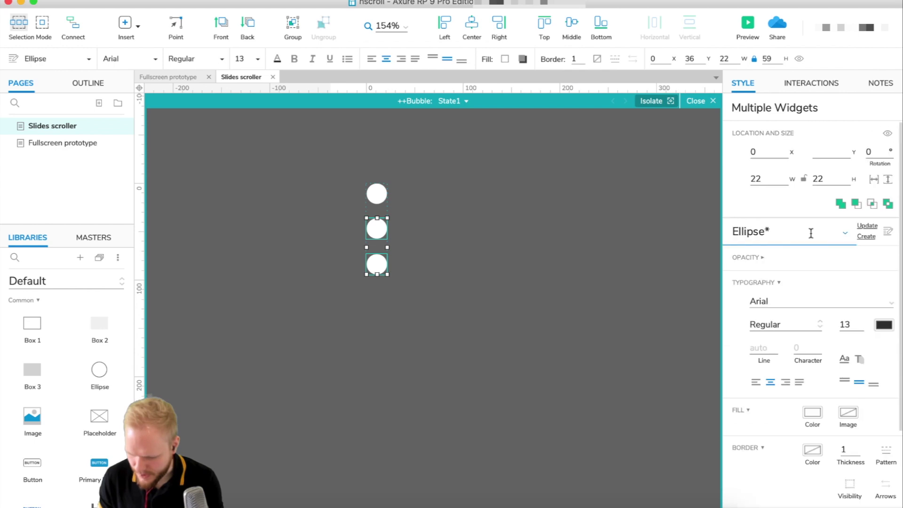
scroll(810, 263, down, 3)
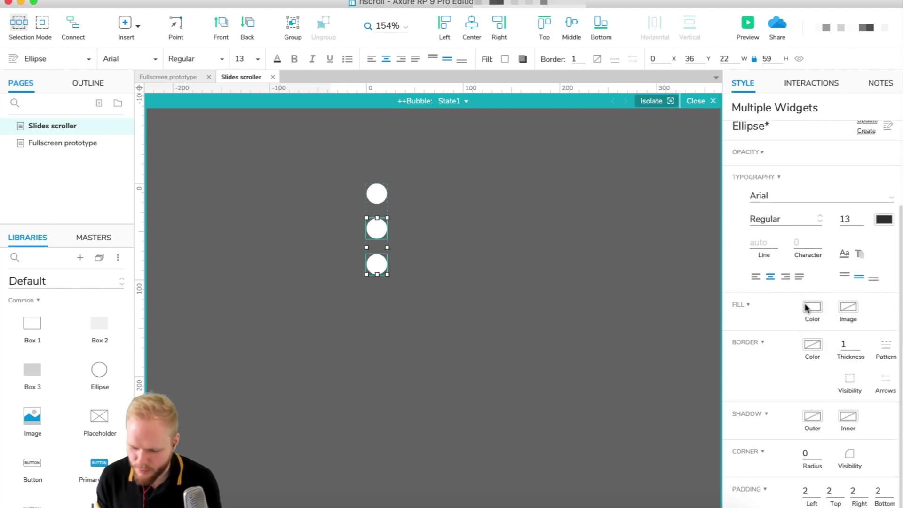
scroll(806, 314, up, 3)
Fill the two lower circles grey in State1.
click(814, 415)
click(846, 459)
click(489, 213)
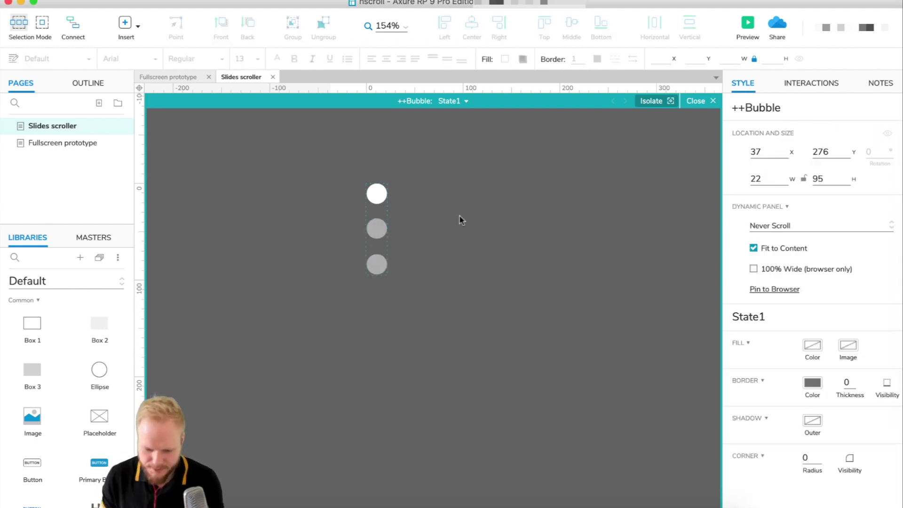
Duplicate State1 into State2 and set the top circle's fill opacity to 50.
click(461, 106)
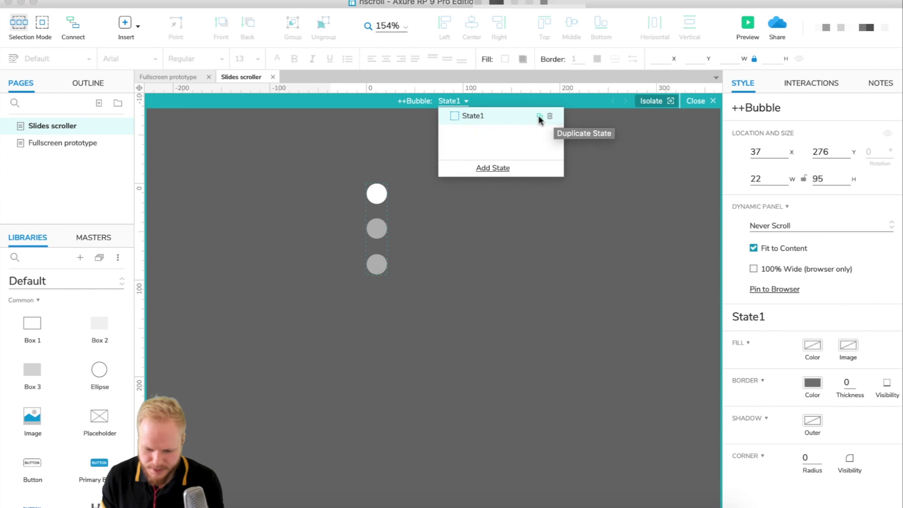
click(539, 116)
click(376, 194)
click(812, 400)
text(50)
click(451, 101)
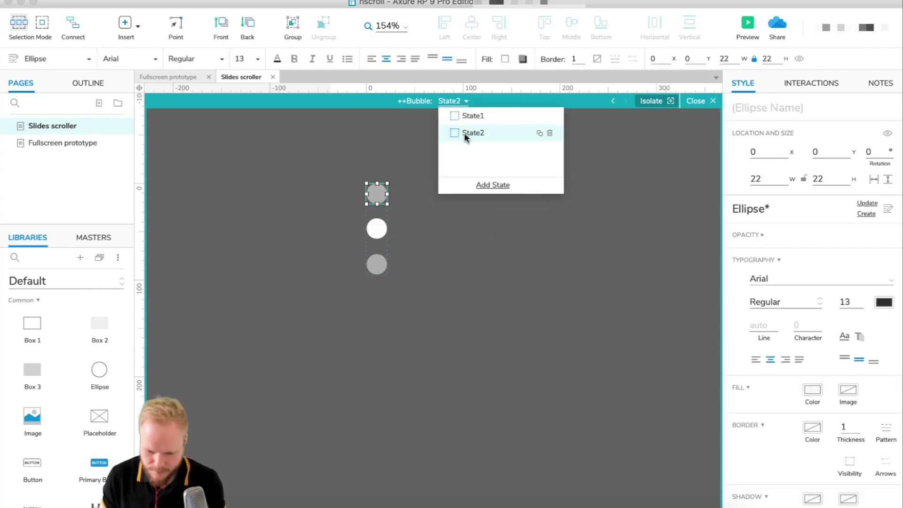
Duplicate State2 twice and delete the extra State4.
click(539, 133)
click(539, 133)
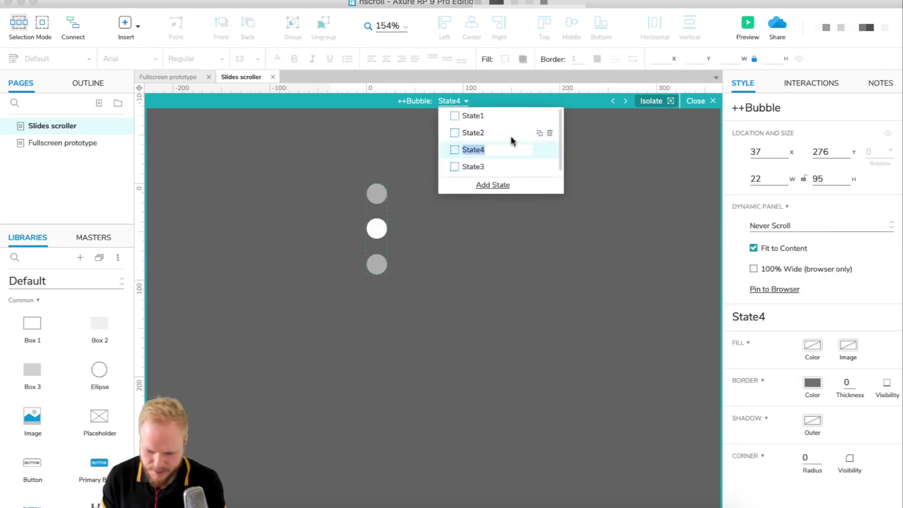
click(550, 150)
In State3, make the middle circle grey and the bottom circle white, then return to the page.
click(376, 228)
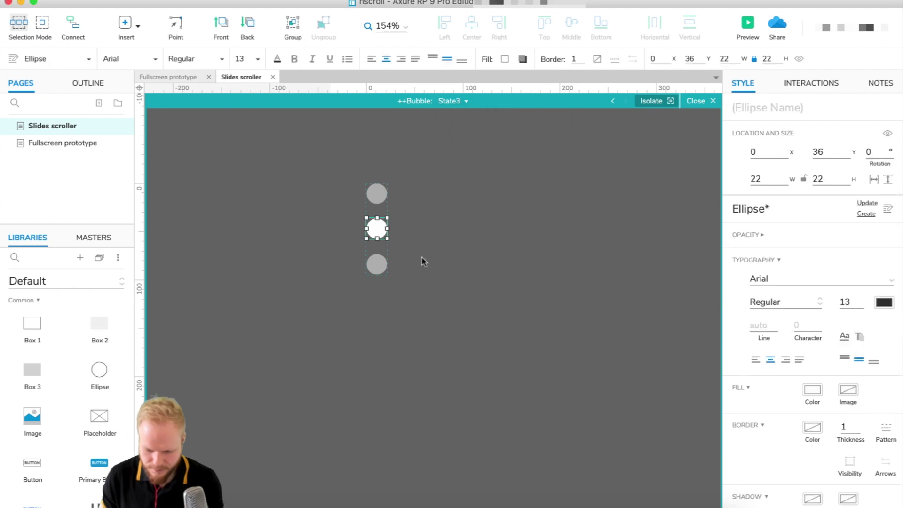
click(812, 389)
click(871, 320)
click(376, 265)
click(812, 390)
click(887, 322)
click(618, 245)
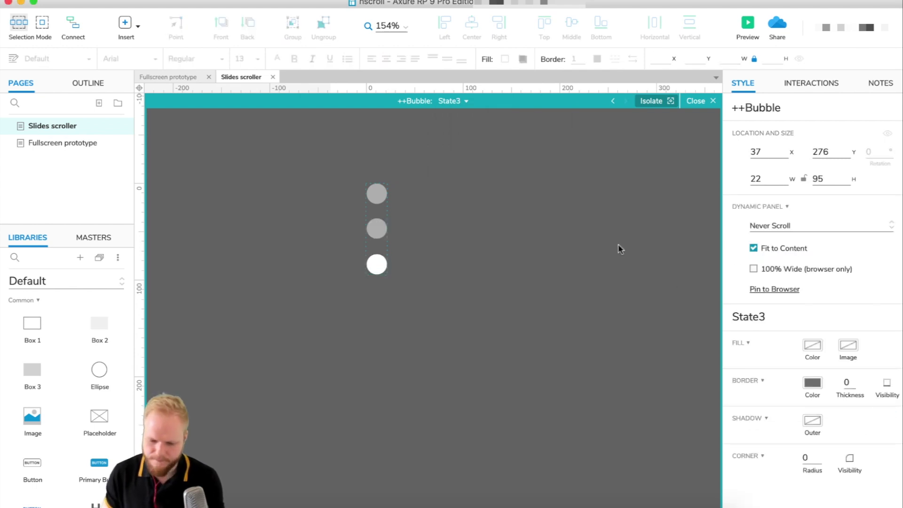
click(714, 102)
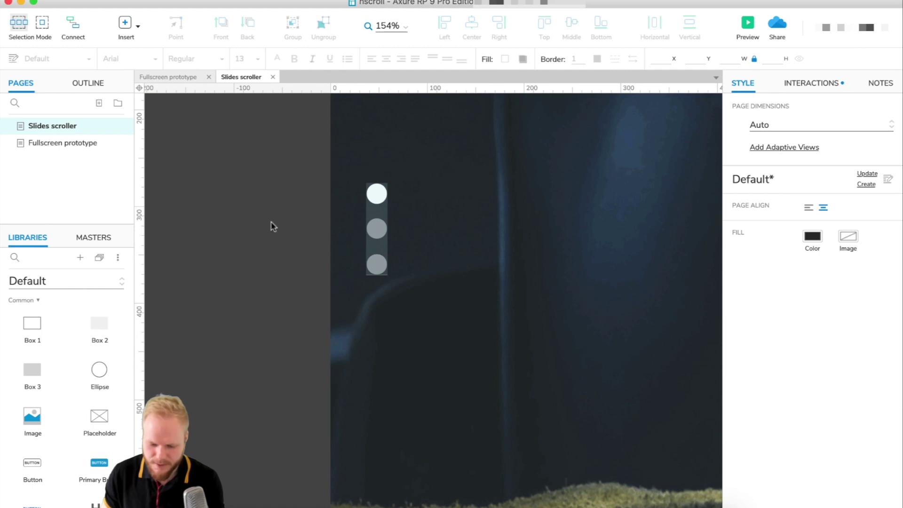
Show the page's Interactions and review the existing scroll-down slide action.
scroll(271, 226, down, 5)
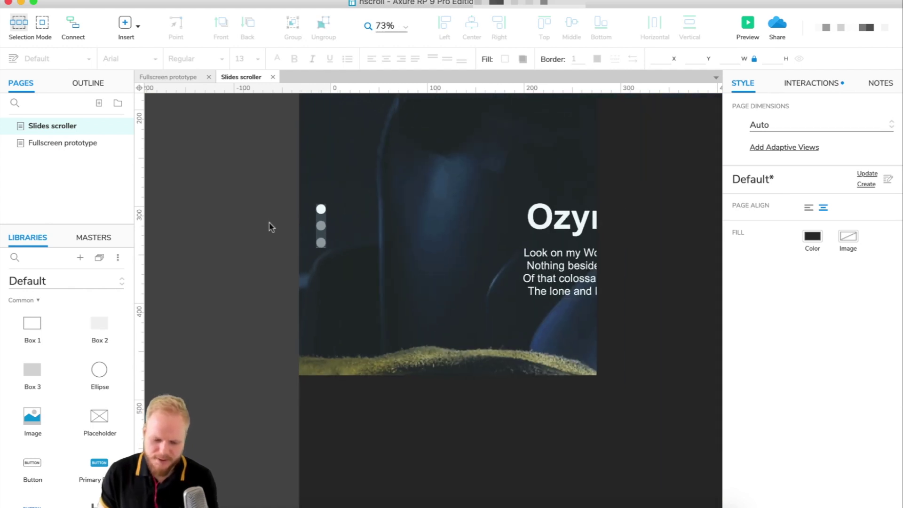
scroll(372, 235, up, 1)
scroll(372, 235, right, 5)
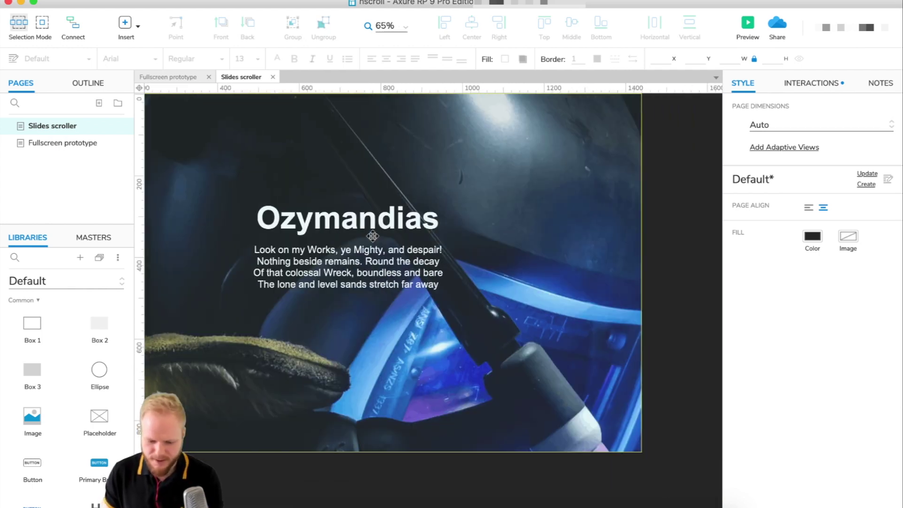
scroll(695, 127, down, 2)
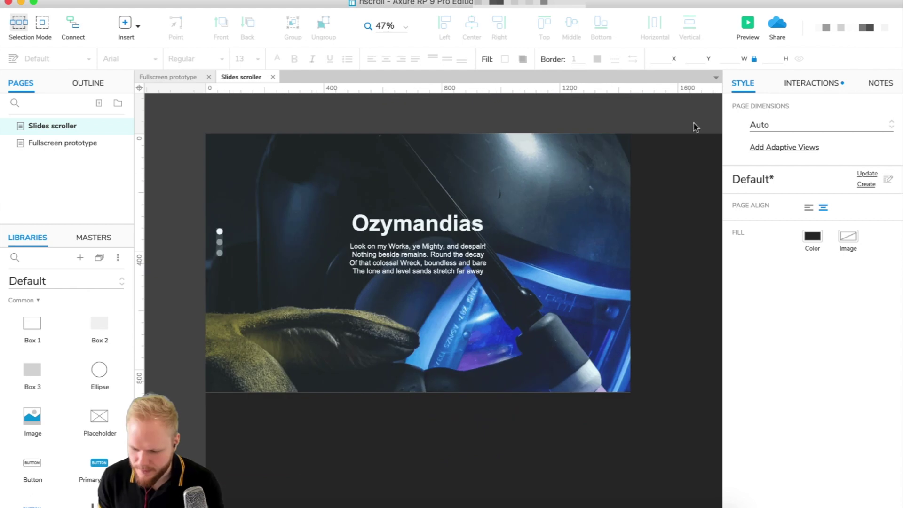
click(828, 84)
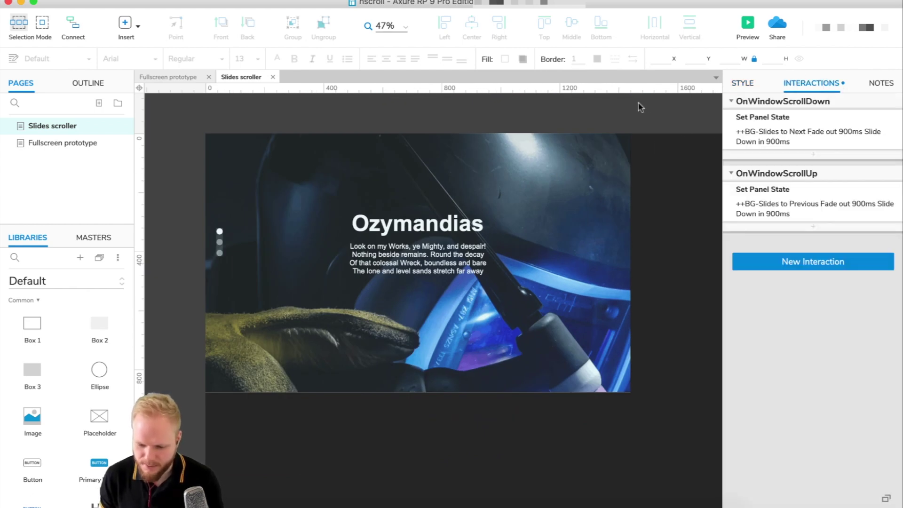
click(792, 135)
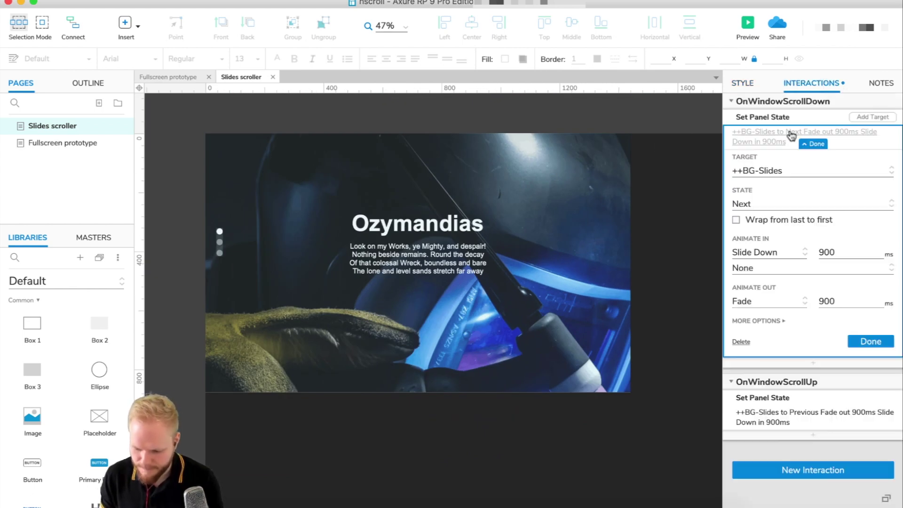
click(867, 341)
Add a Set Panel State action under OnWindowScrollDown setting ++Bubble to Next.
click(819, 155)
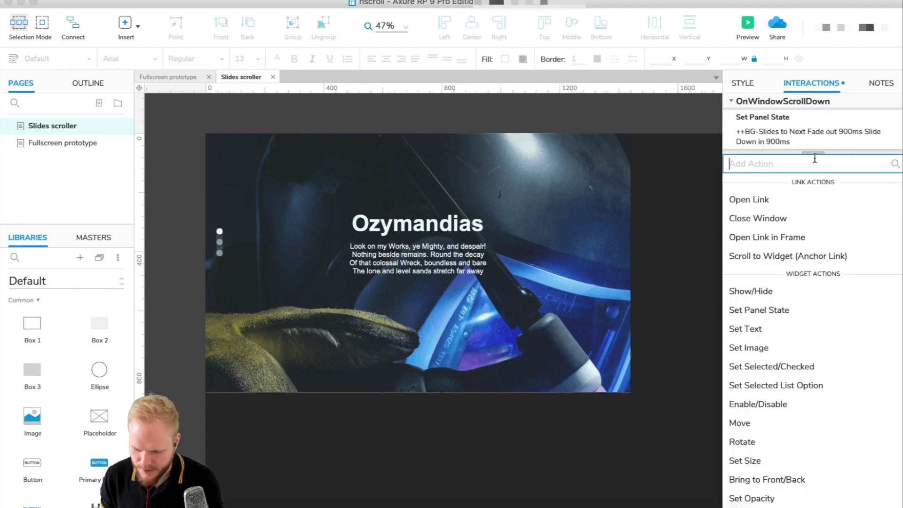
click(766, 308)
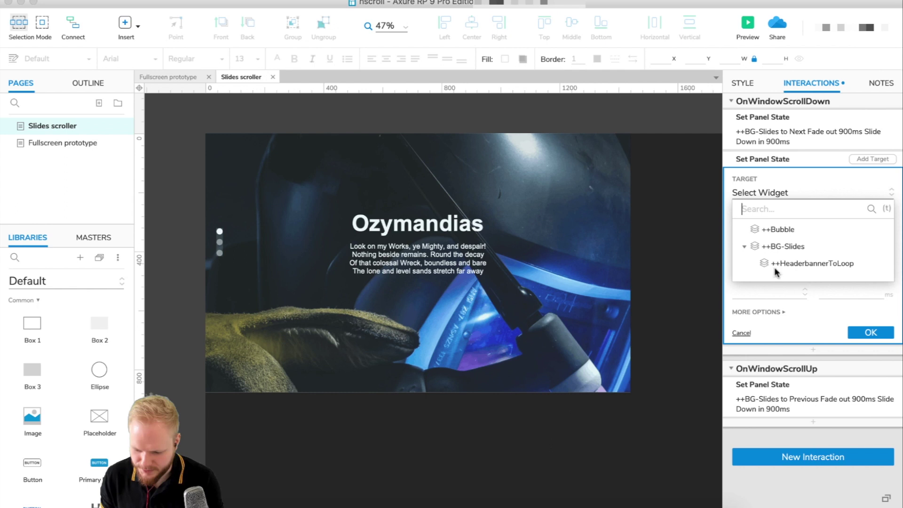
click(789, 229)
click(771, 238)
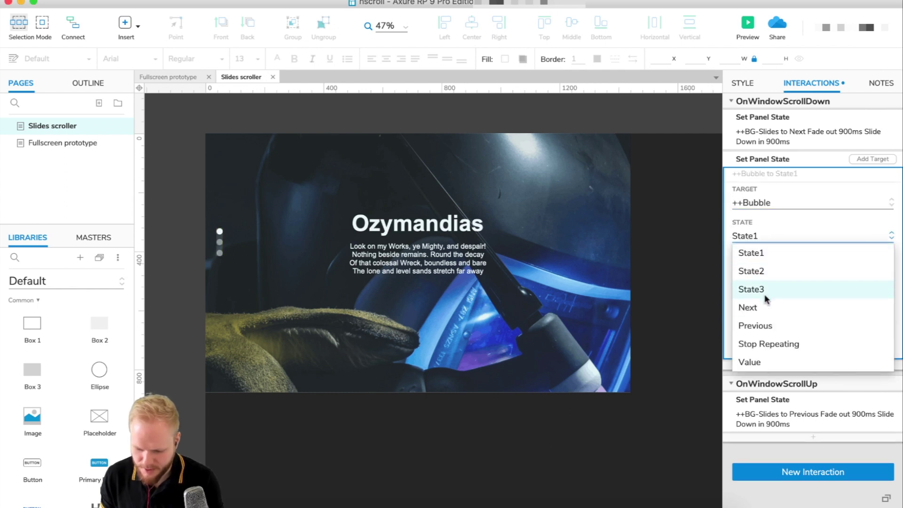
click(766, 307)
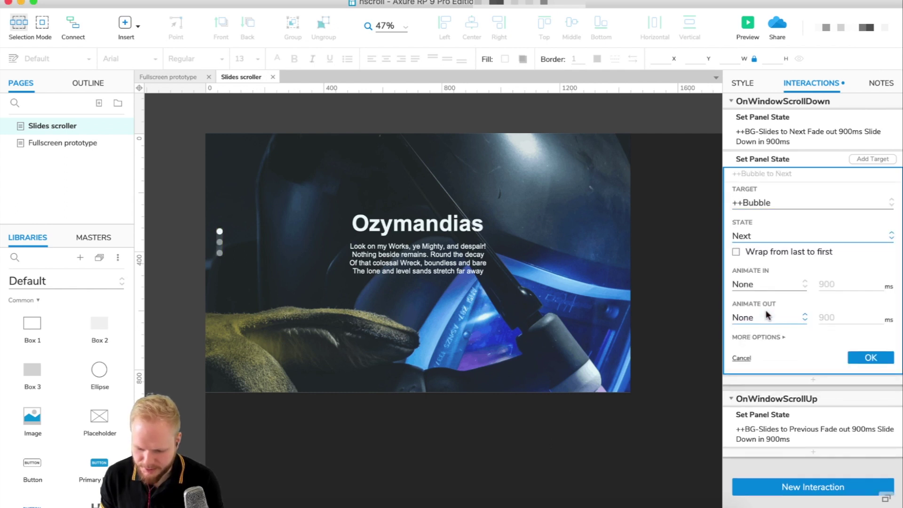
click(881, 364)
Paste the bubble action under OnWindowScrollUp, change it to Previous, and preview.
click(817, 229)
key(super+v)
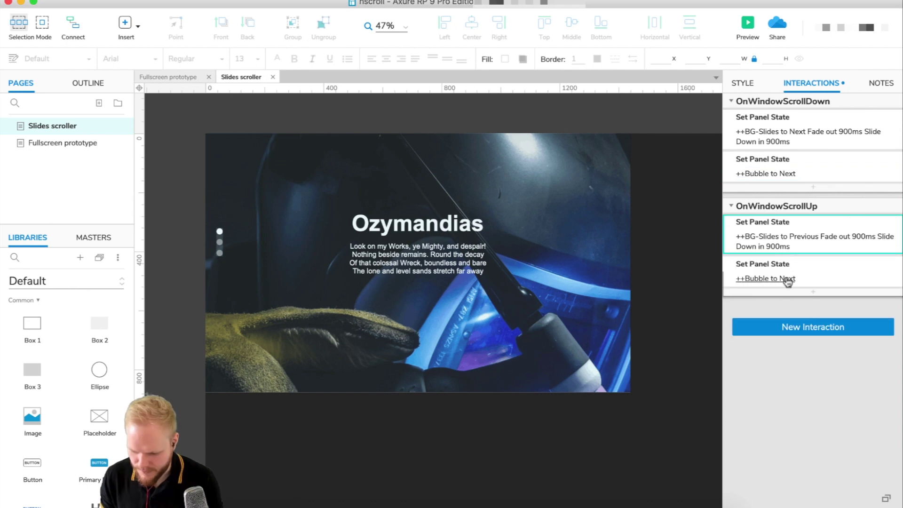
click(788, 278)
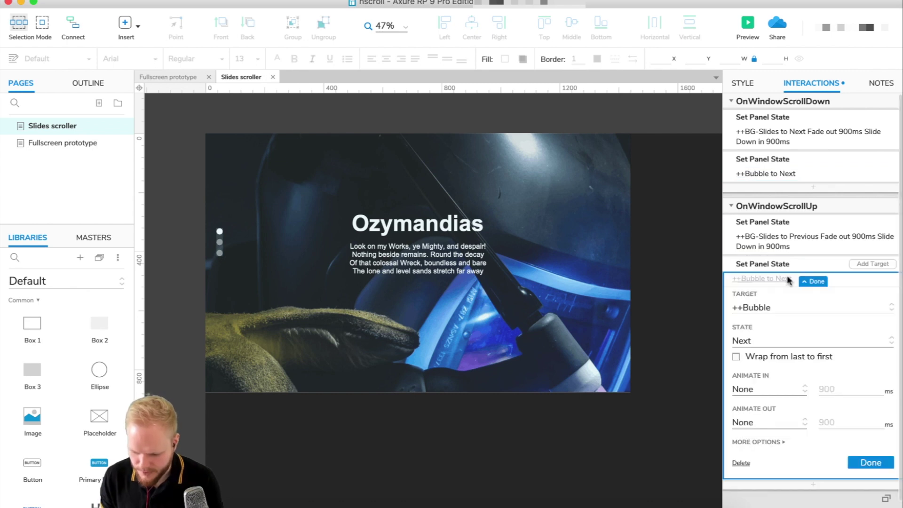
click(769, 346)
click(773, 429)
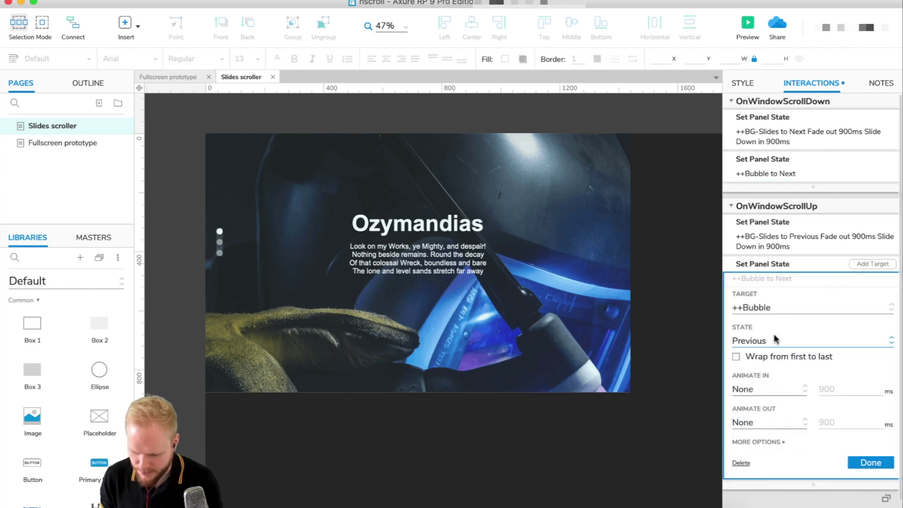
click(870, 462)
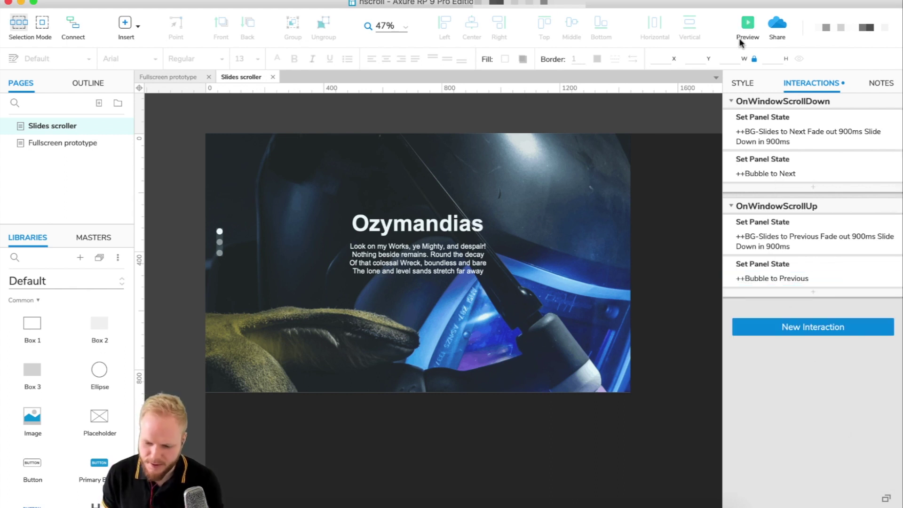
click(748, 24)
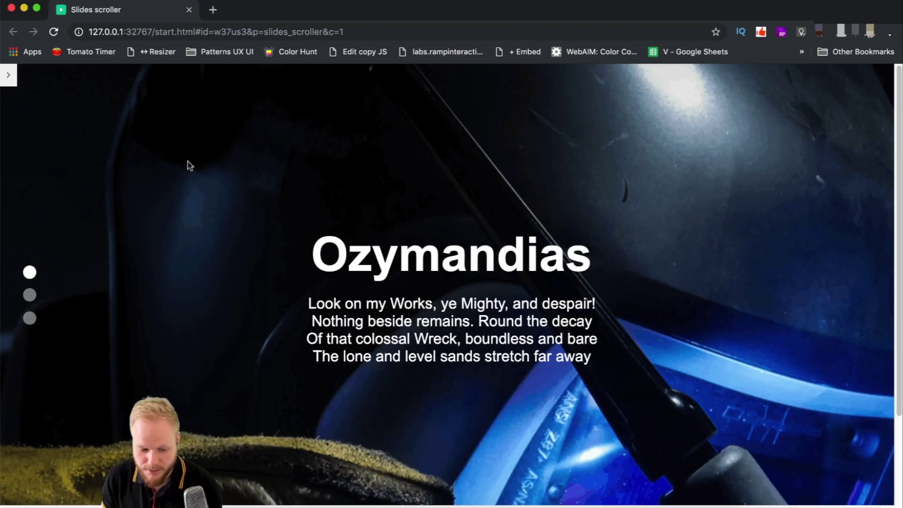
Scroll through the slides and jump to Great heights via the second dot to check the indicator.
scroll(437, 206, down, 10)
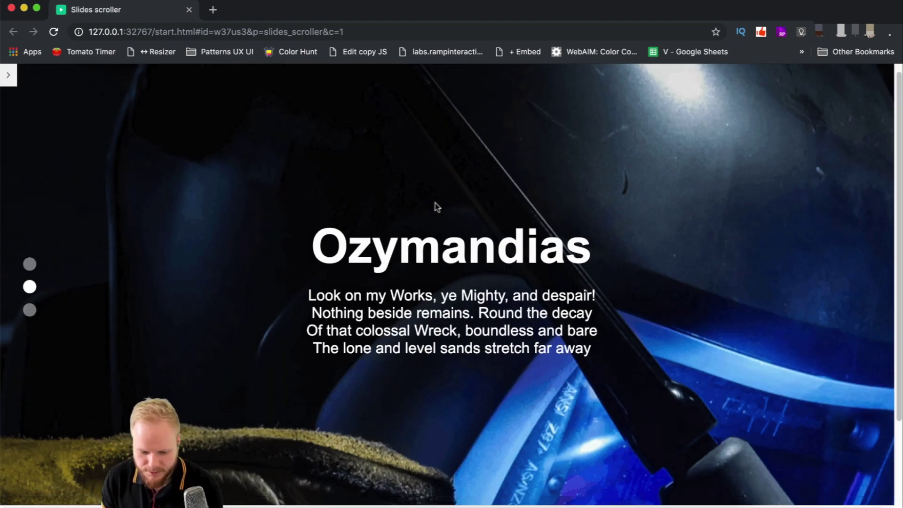
scroll(437, 207, up, 6)
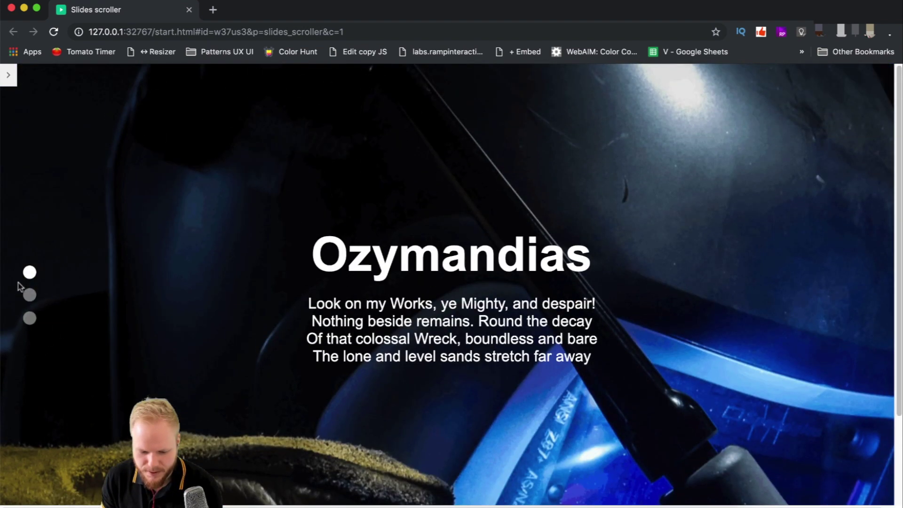
click(26, 291)
scroll(343, 253, down, 3)
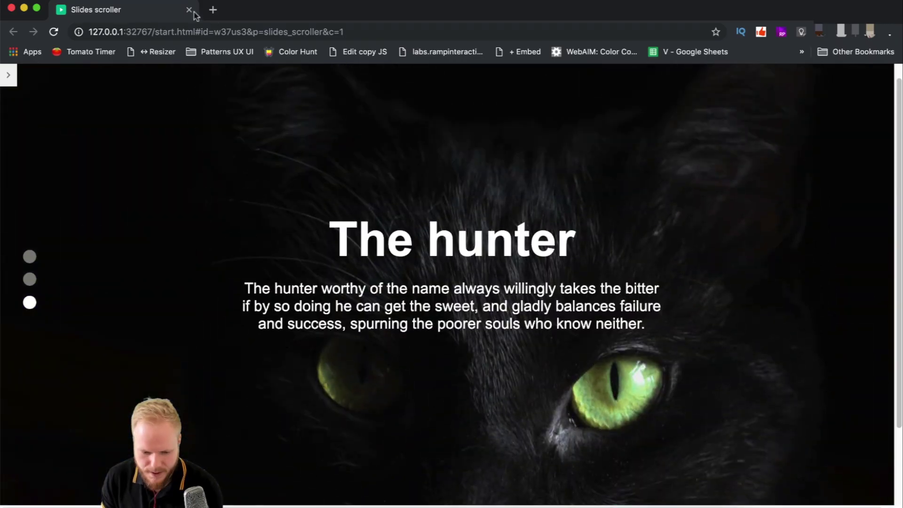
Back in the editor, trim the hot spot over the top dot to 24 px high.
click(190, 11)
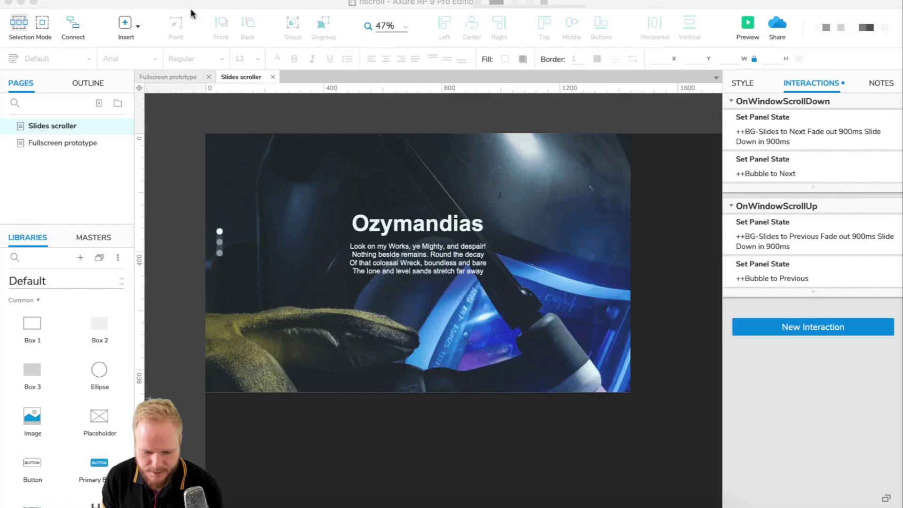
click(220, 231)
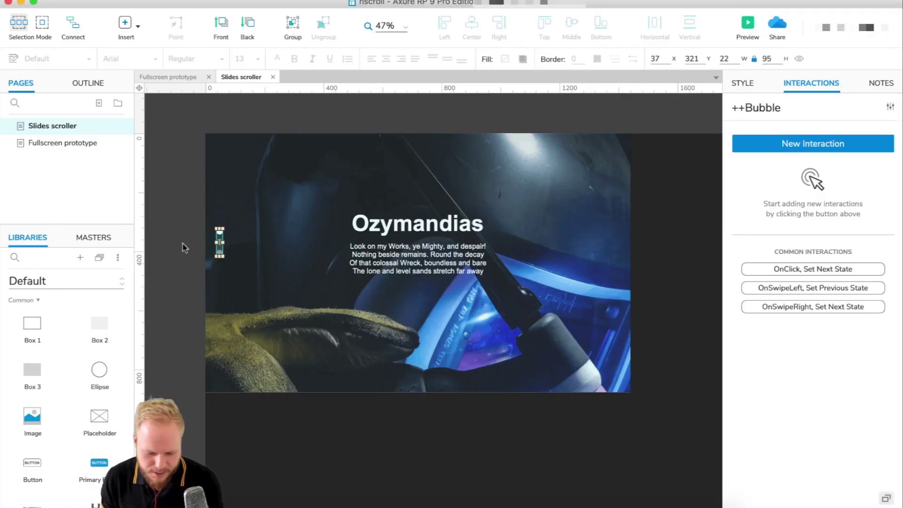
scroll(181, 246, up, 5)
scroll(177, 249, up, 5)
click(348, 196)
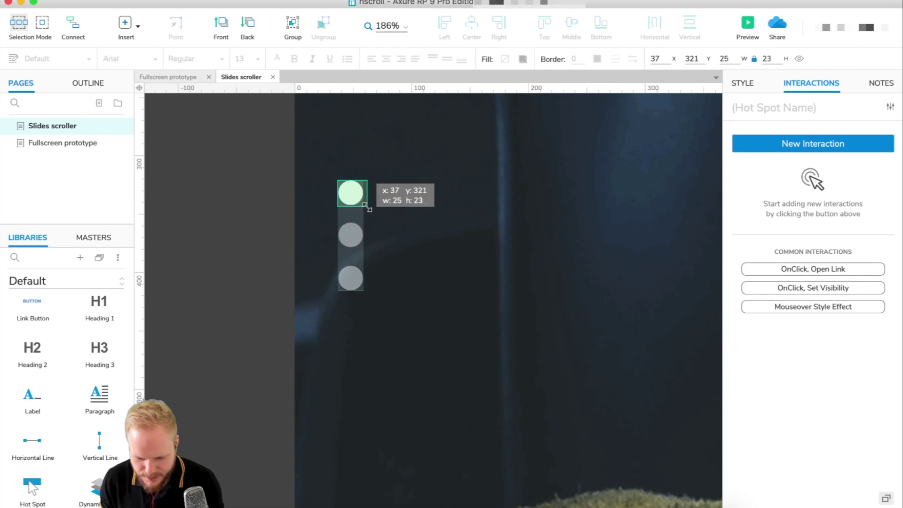
drag(350, 208, 351, 205)
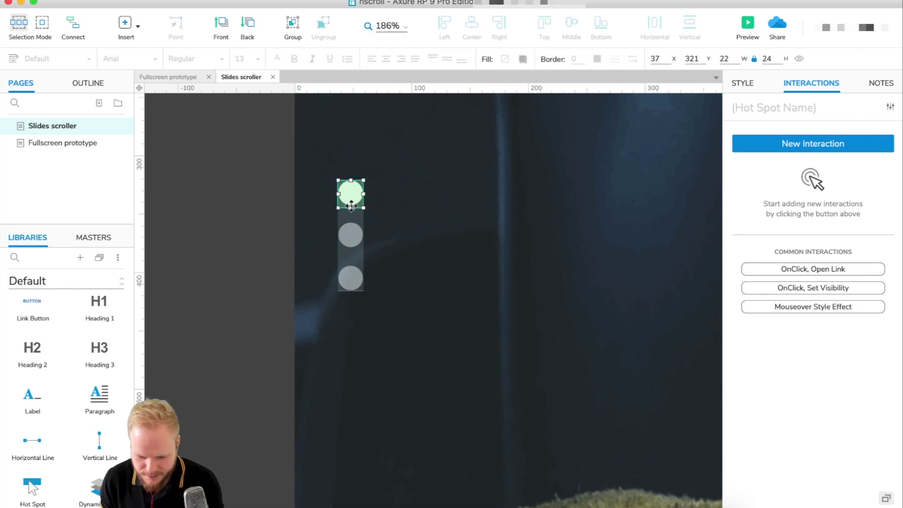
Give the hot spot an OnClick case holding the page's two Set Panel State actions.
click(841, 143)
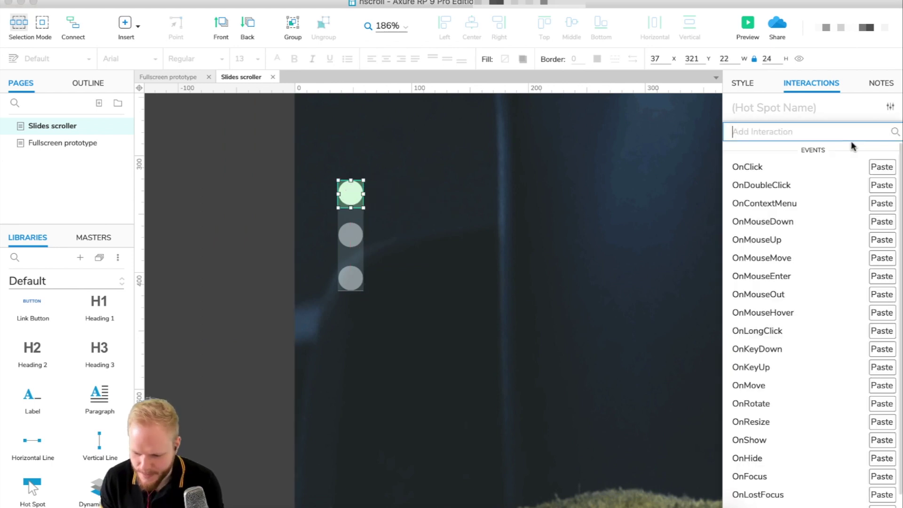
click(776, 168)
click(847, 59)
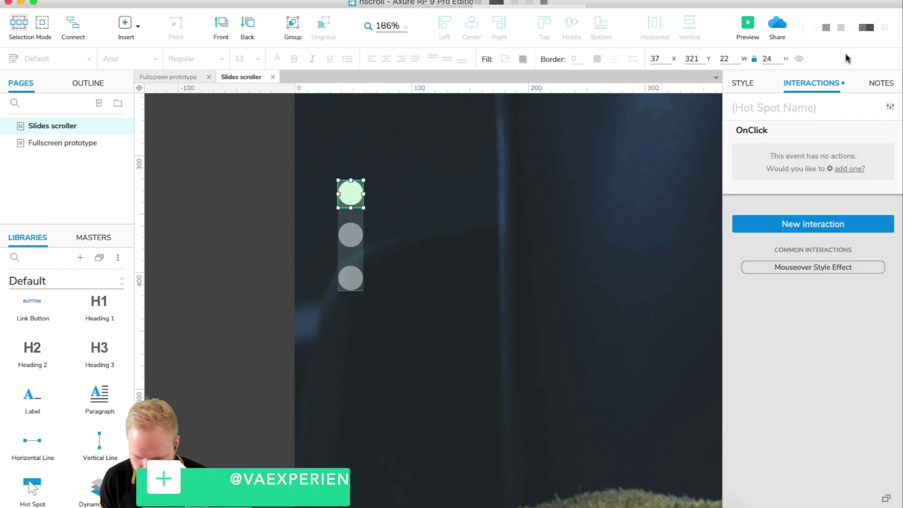
click(222, 172)
click(810, 120)
shift+click(809, 160)
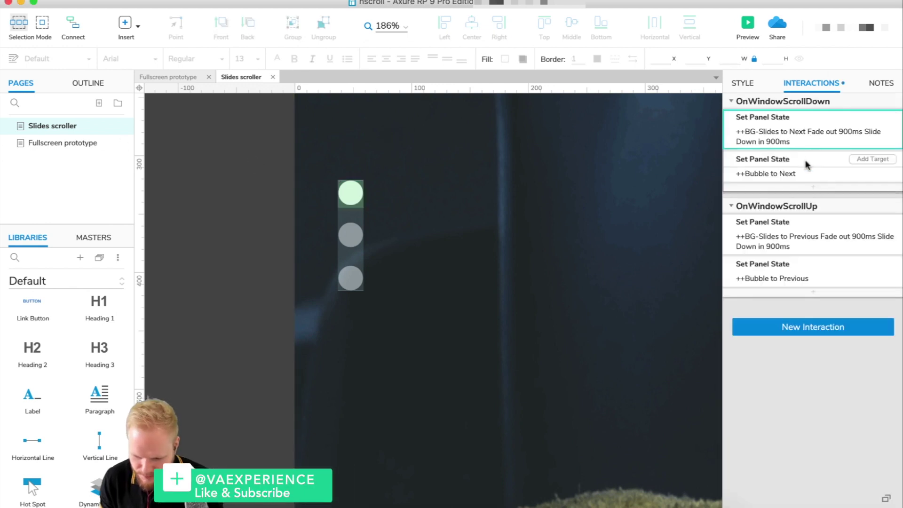
click(341, 187)
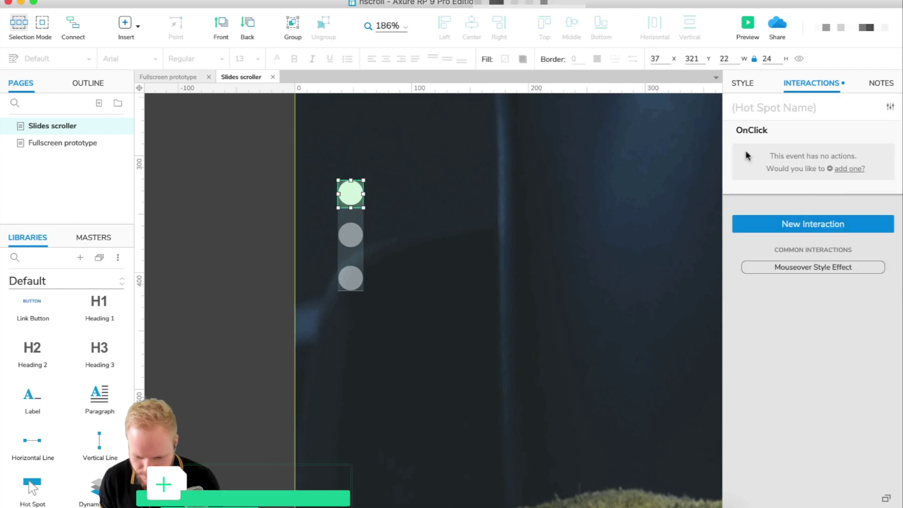
click(827, 144)
click(806, 133)
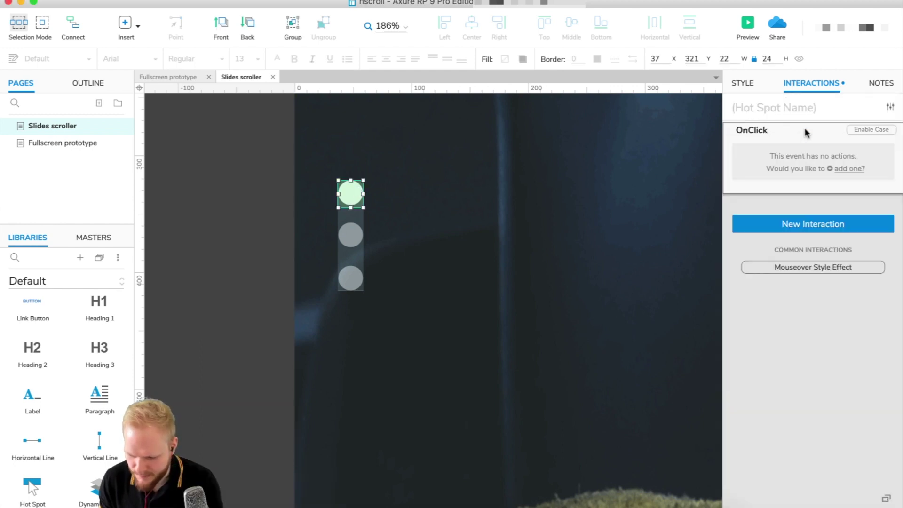
key(ctrl+v)
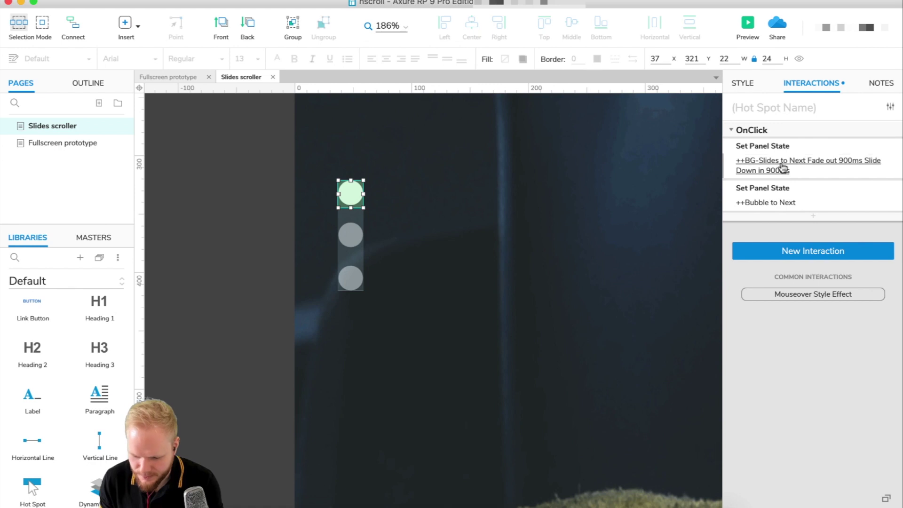
Set both pasted actions, slides panel and bubble panel, to State1.
click(793, 172)
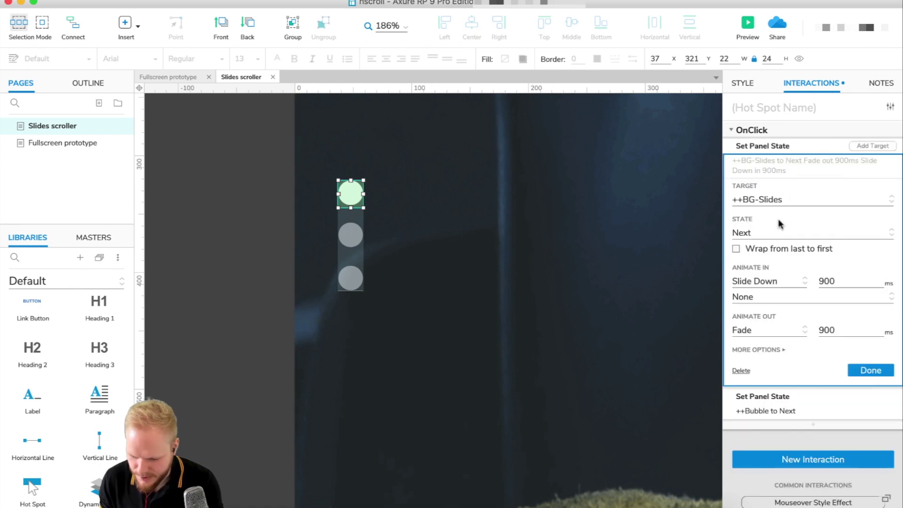
click(762, 235)
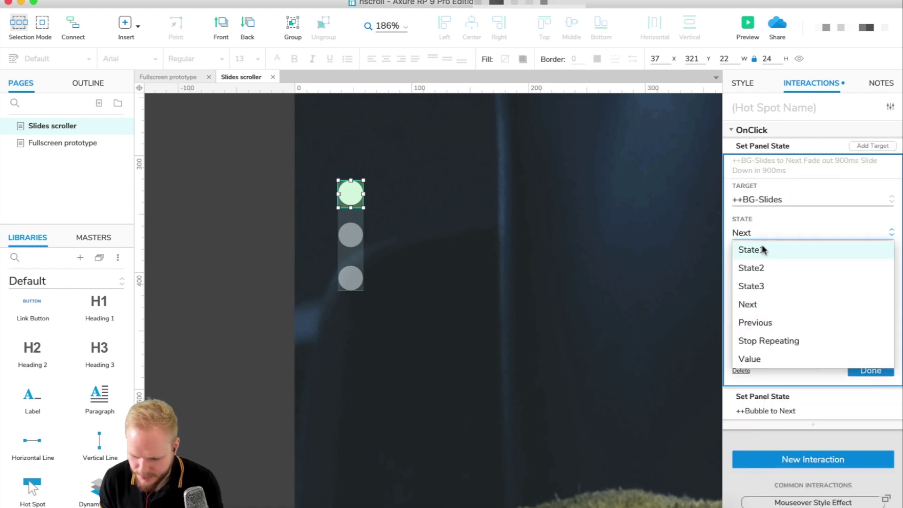
click(763, 250)
click(870, 356)
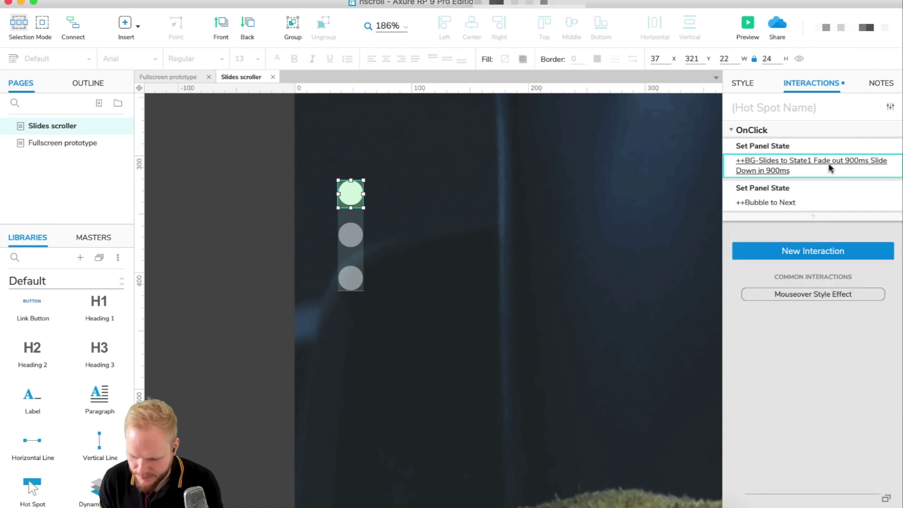
click(784, 205)
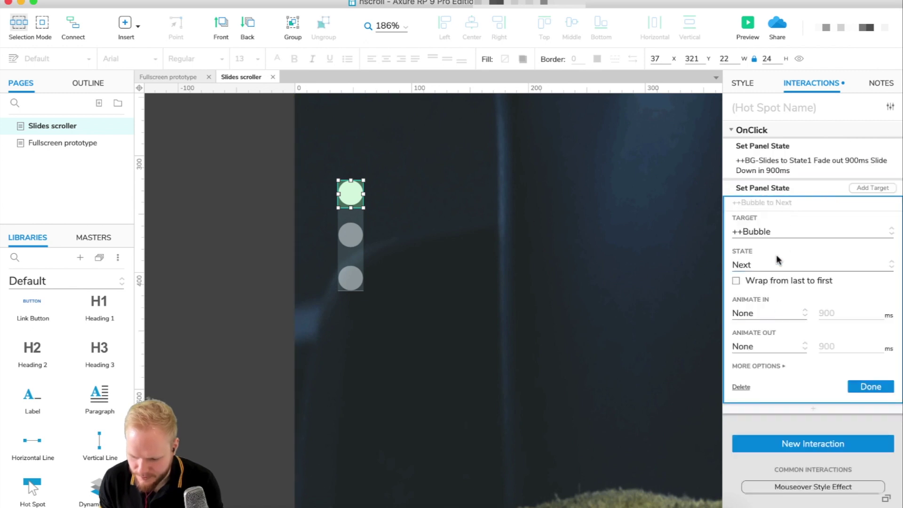
click(778, 263)
click(770, 281)
click(873, 371)
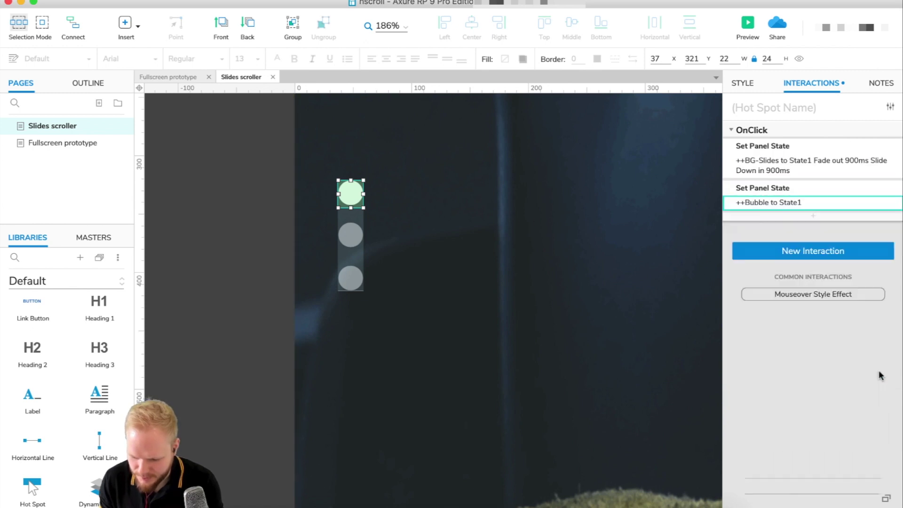
Copy the hot spot onto the second bubble and switch its slides action to State2.
click(350, 193)
click(351, 193)
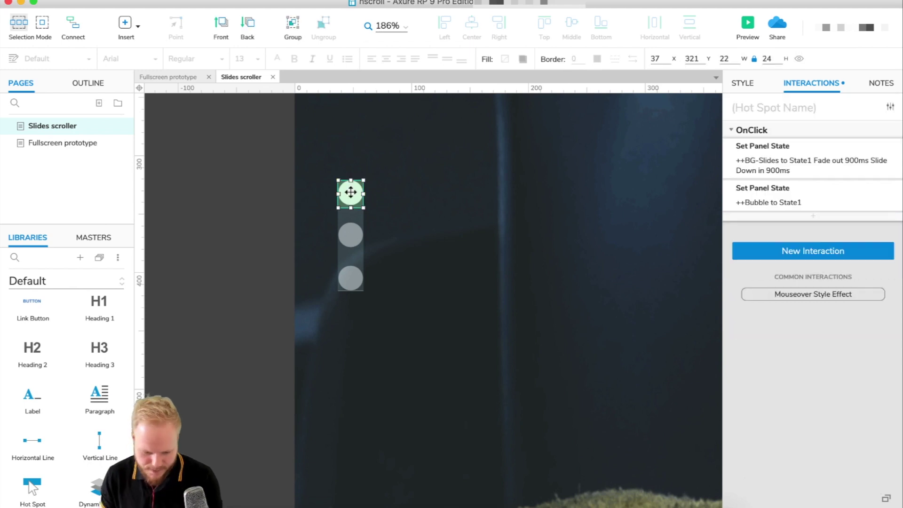
drag(366, 198, 362, 288)
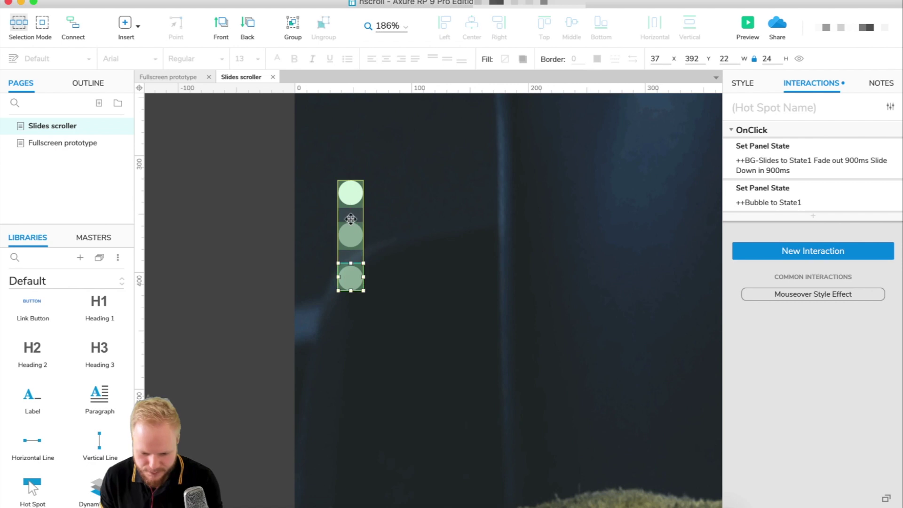
click(821, 161)
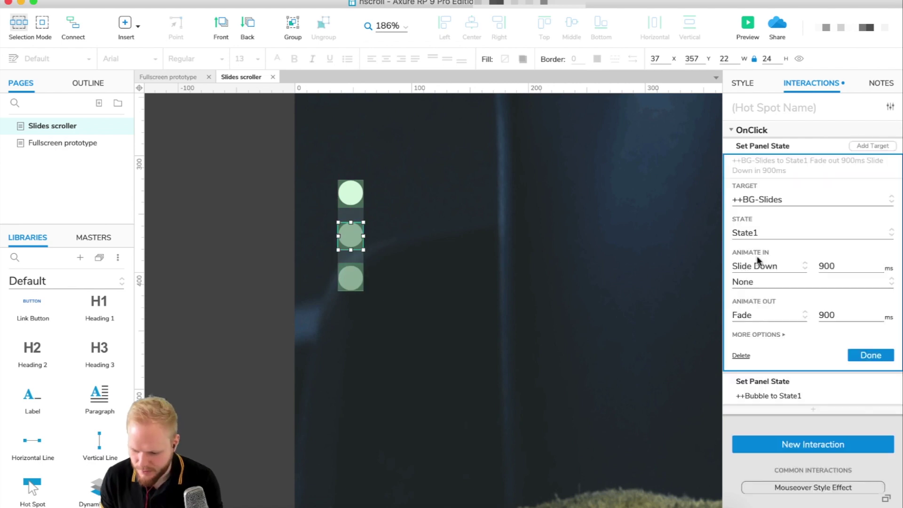
click(759, 235)
click(753, 268)
click(870, 356)
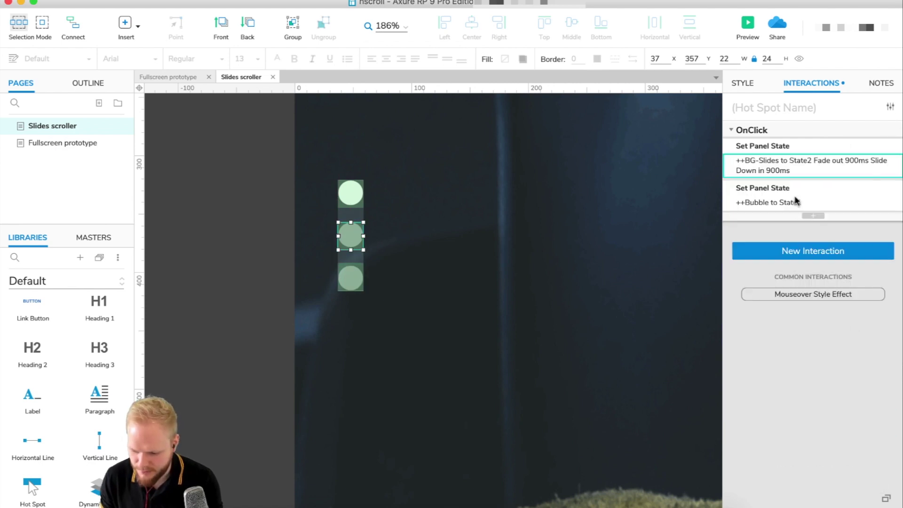
click(793, 202)
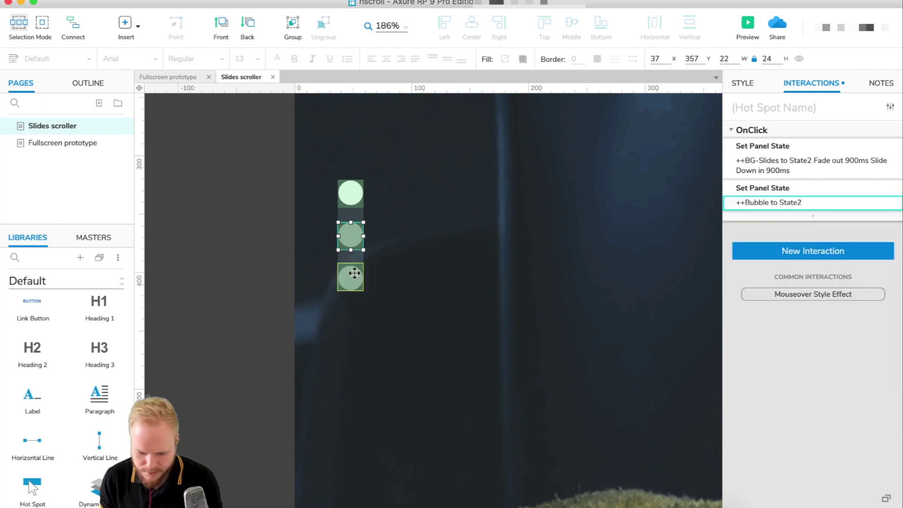
click(264, 210)
scroll(263, 210, down, 5)
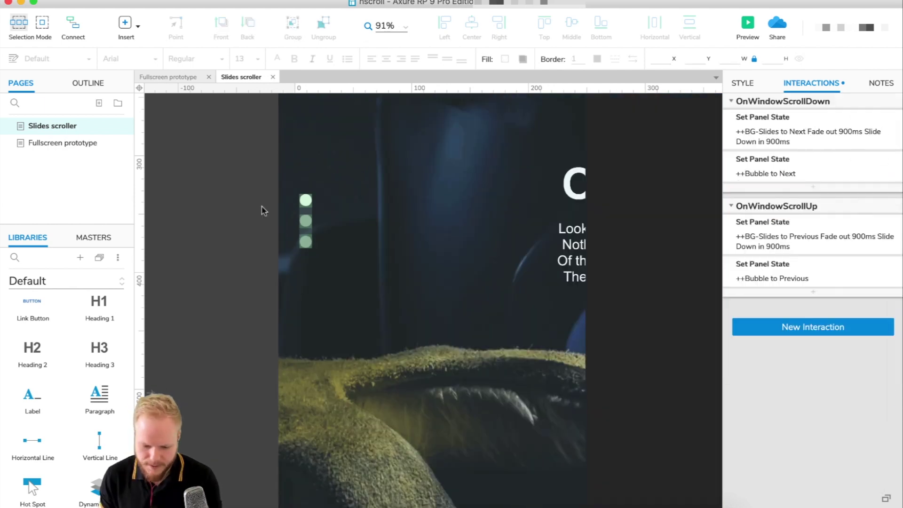
key(super+period)
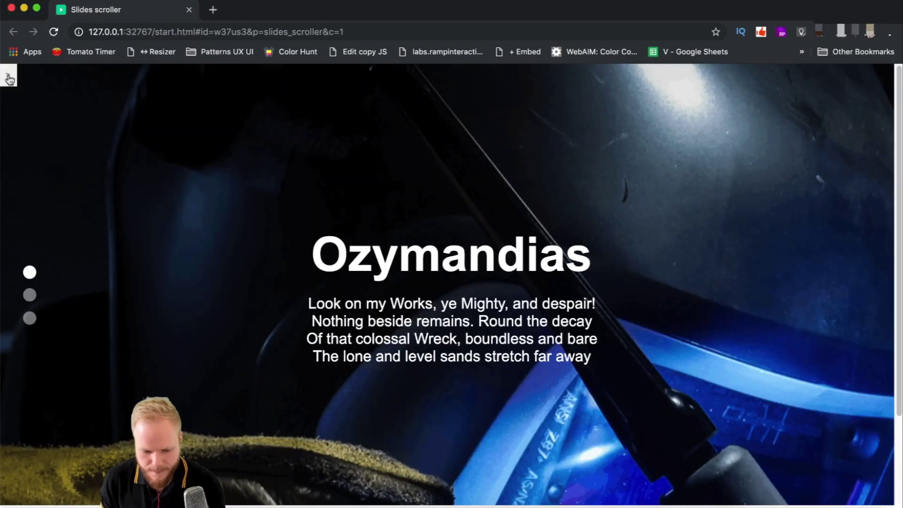
scroll(454, 232, down, 2)
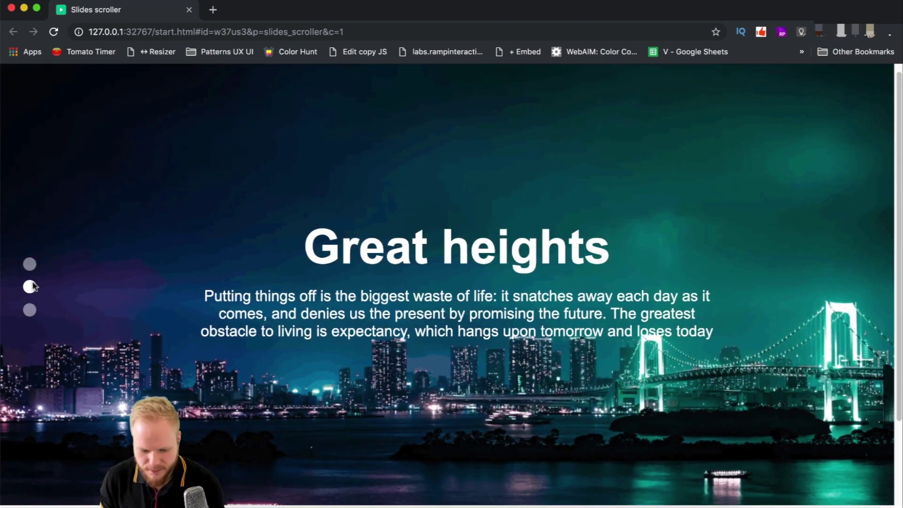
click(30, 264)
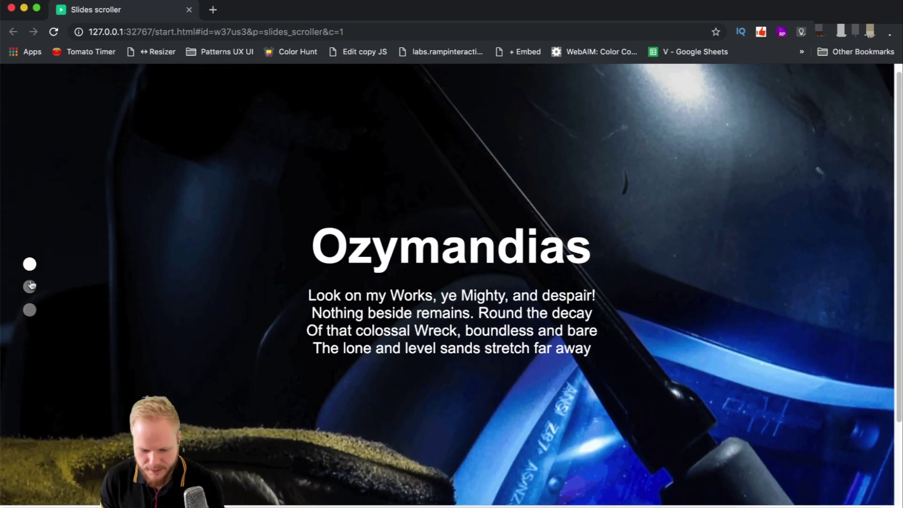
click(30, 286)
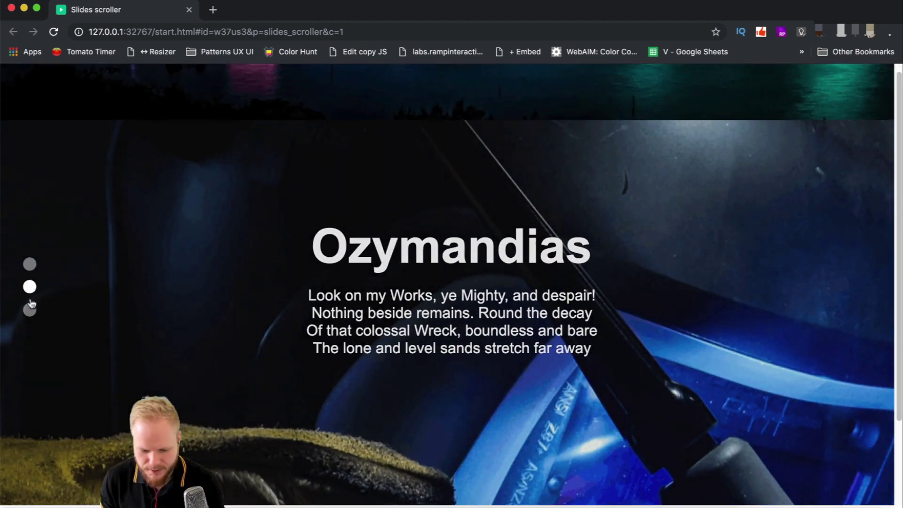
click(30, 310)
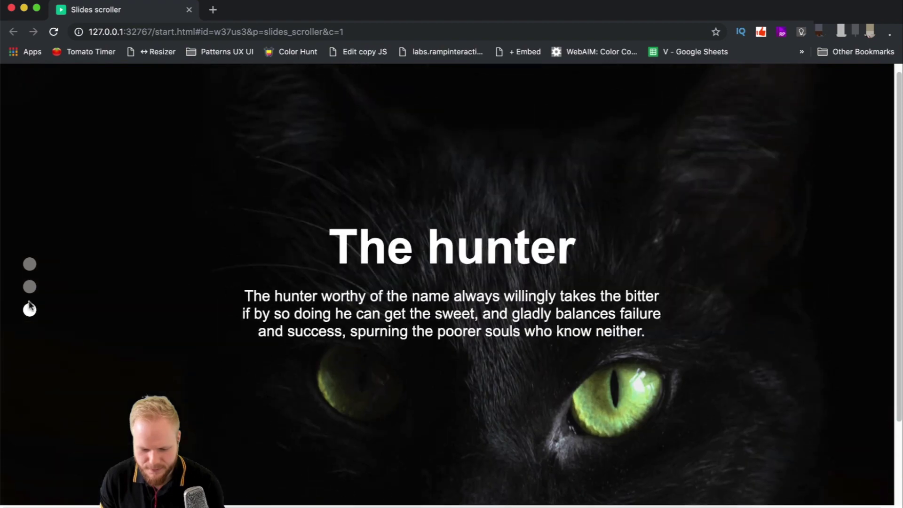
click(30, 287)
scroll(398, 261, up, 2)
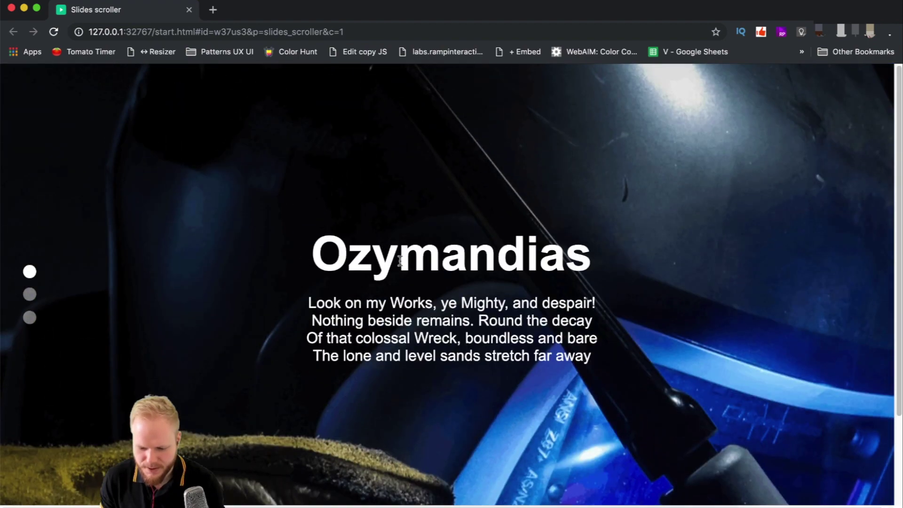
scroll(402, 265, down, 1)
click(189, 10)
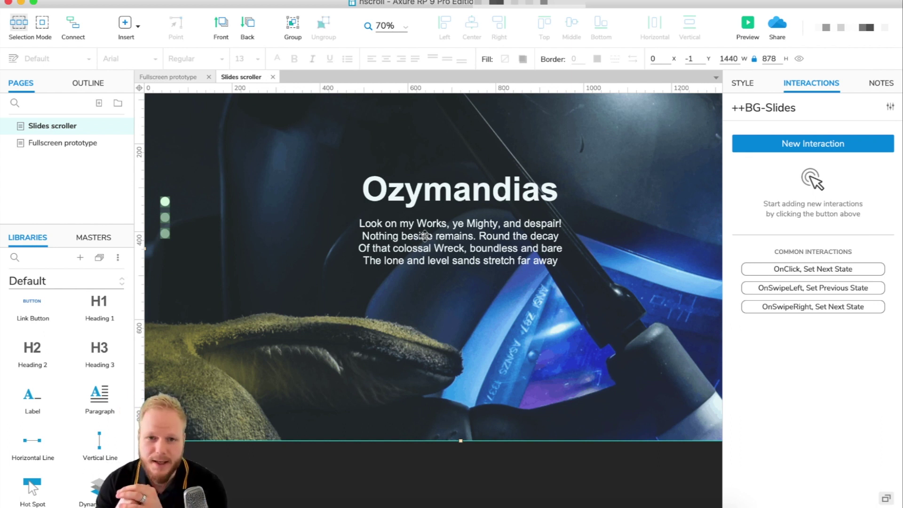
Open BG-Slides on State2 and select the Great heights heading.
double_click(424, 236)
click(459, 101)
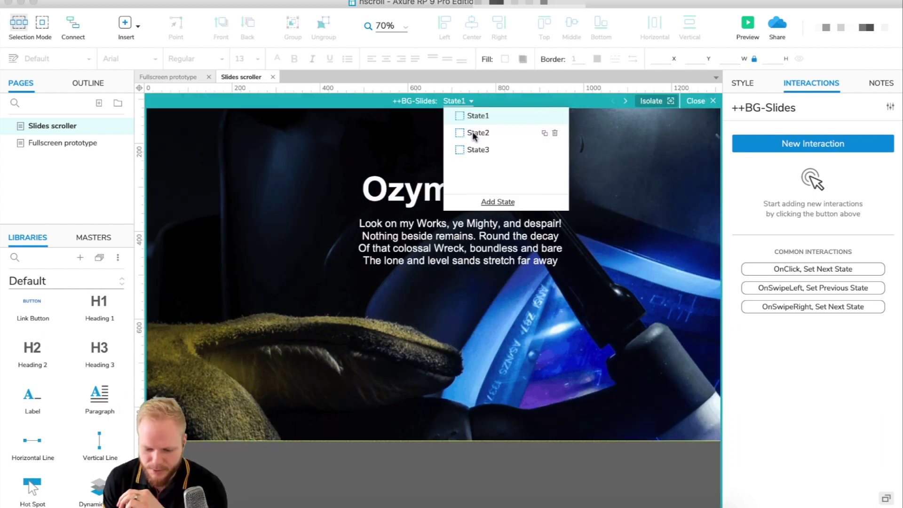
click(472, 132)
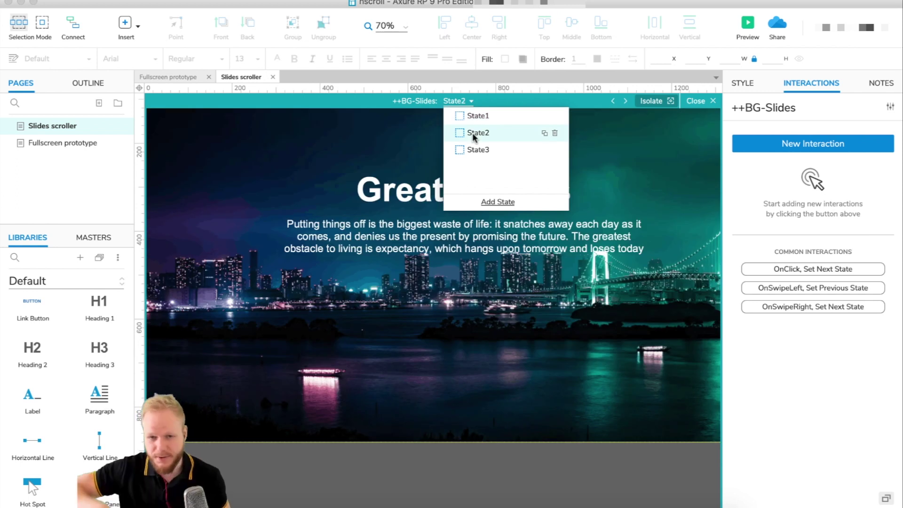
click(522, 274)
click(485, 238)
shift+click(469, 195)
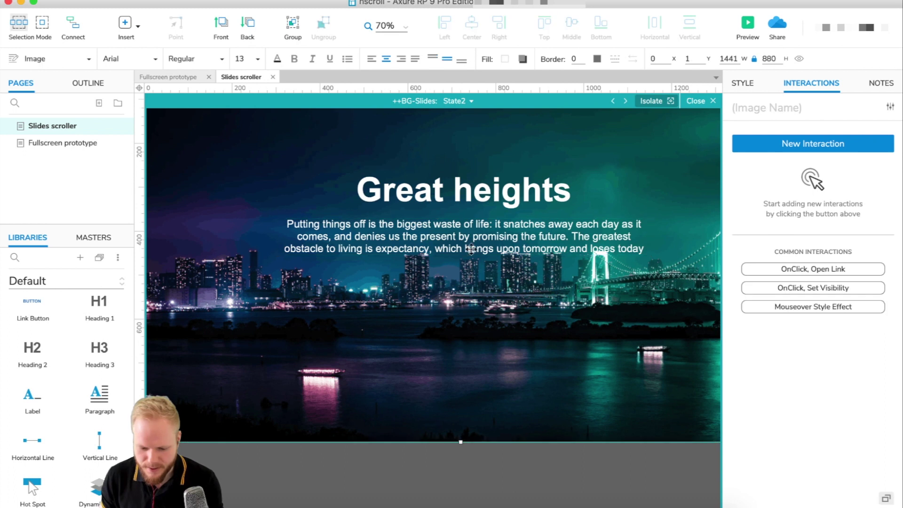
scroll(469, 200, up, 1)
click(469, 203)
Wrap the heading and the quote each in a dynamic panel, named ++h2 and ++s2.
right_click(465, 214)
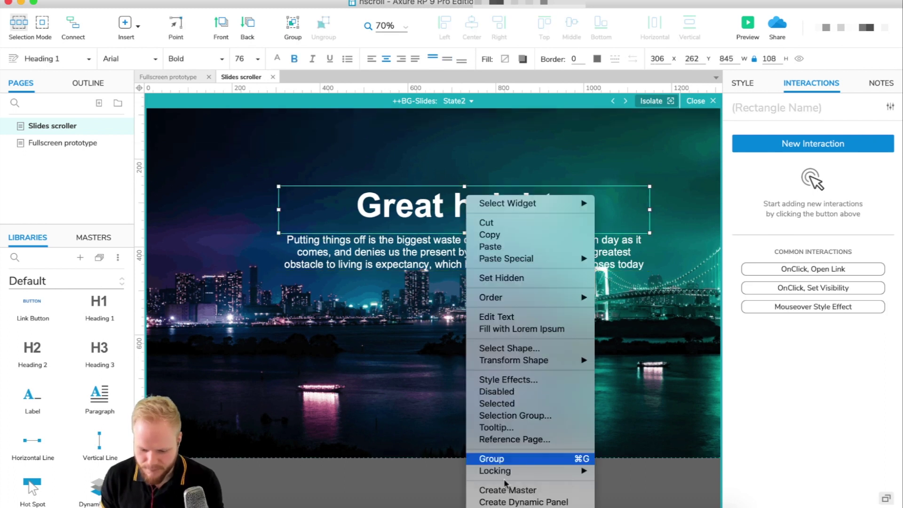
click(517, 501)
click(484, 257)
right_click(485, 257)
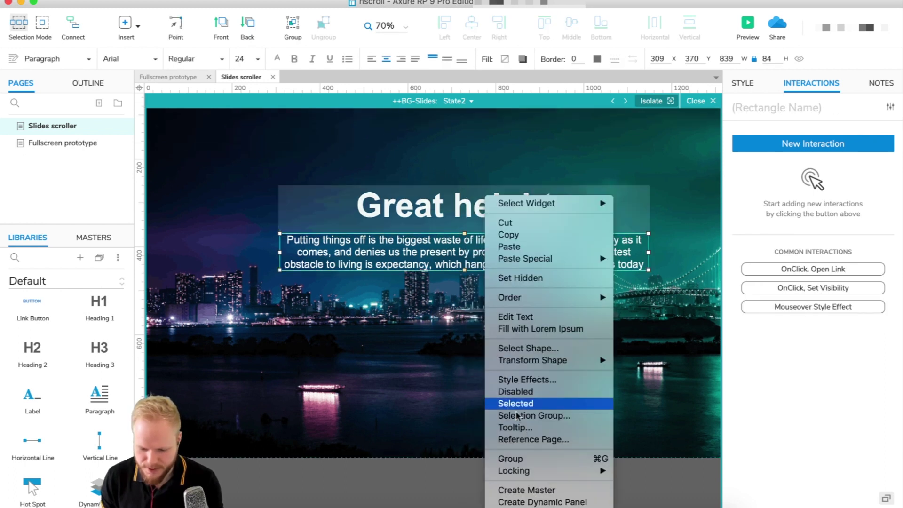
click(527, 499)
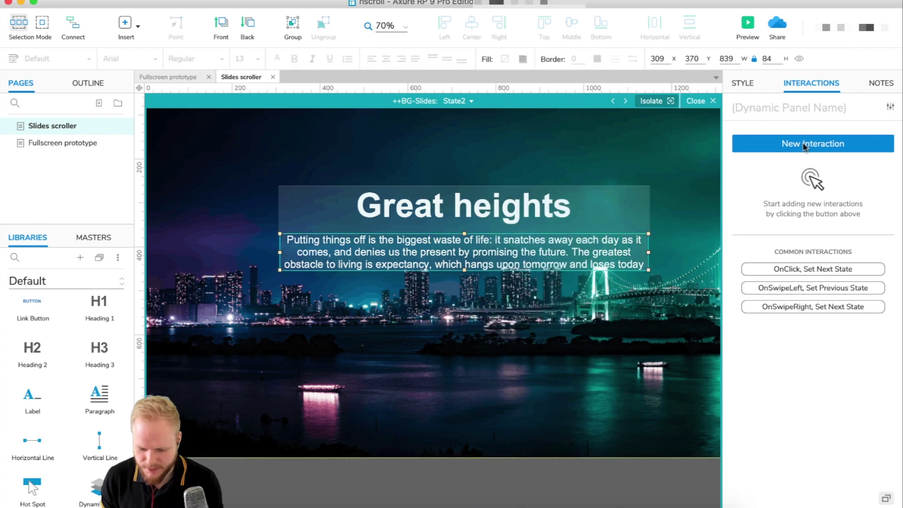
text(++s2)
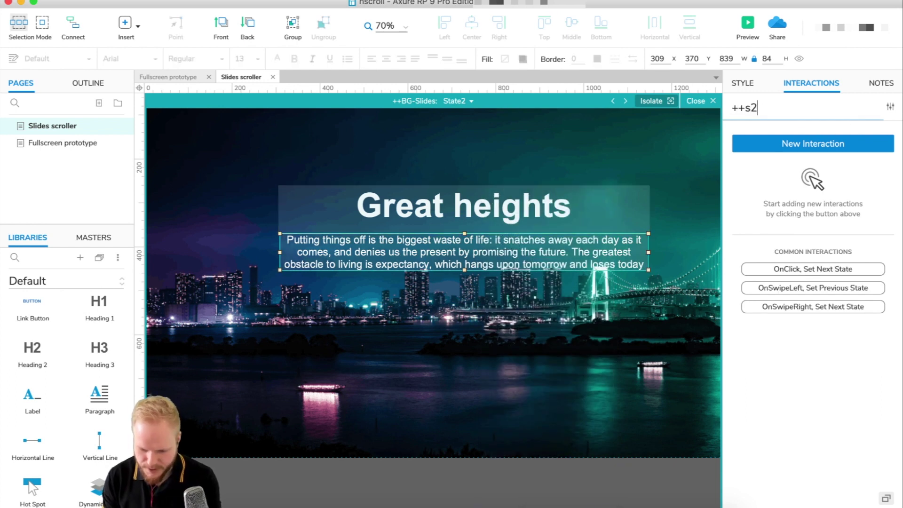
click(630, 207)
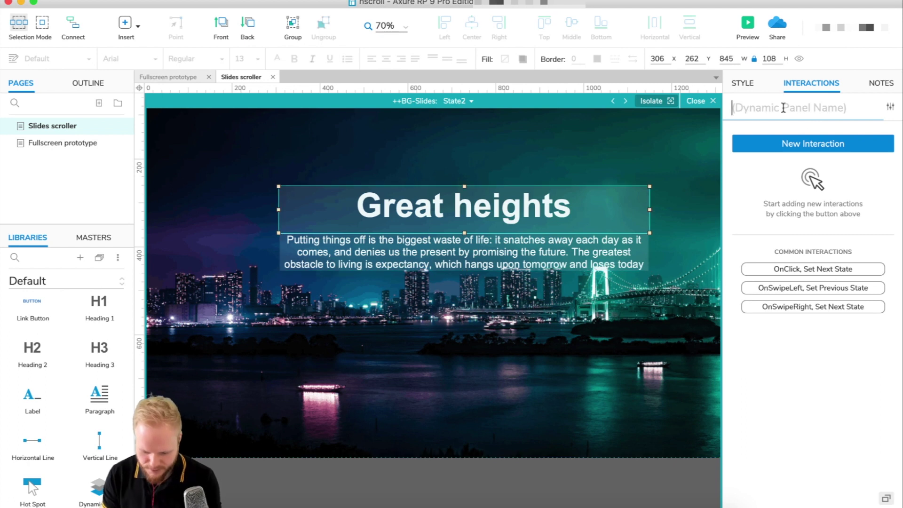
click(783, 108)
text(++h2)
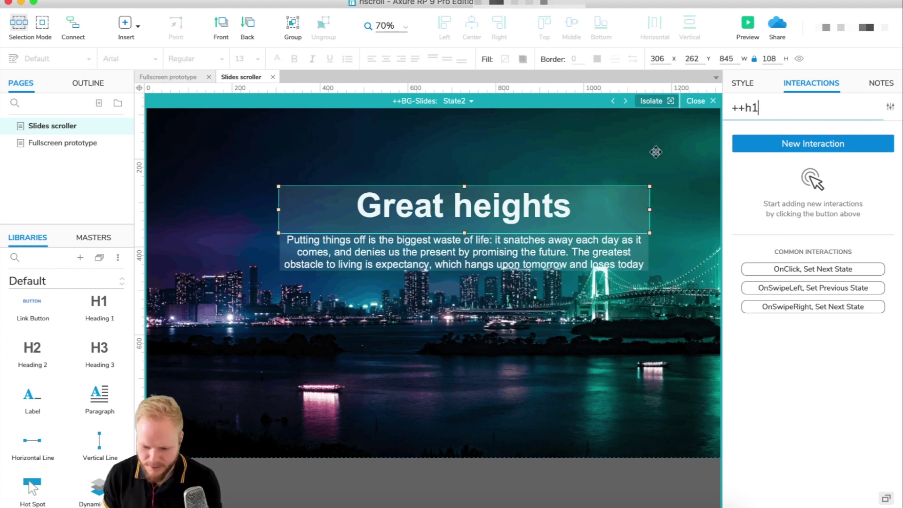
click(362, 201)
Hide the ++h2 and ++s2 panels and return to the page.
click(413, 211)
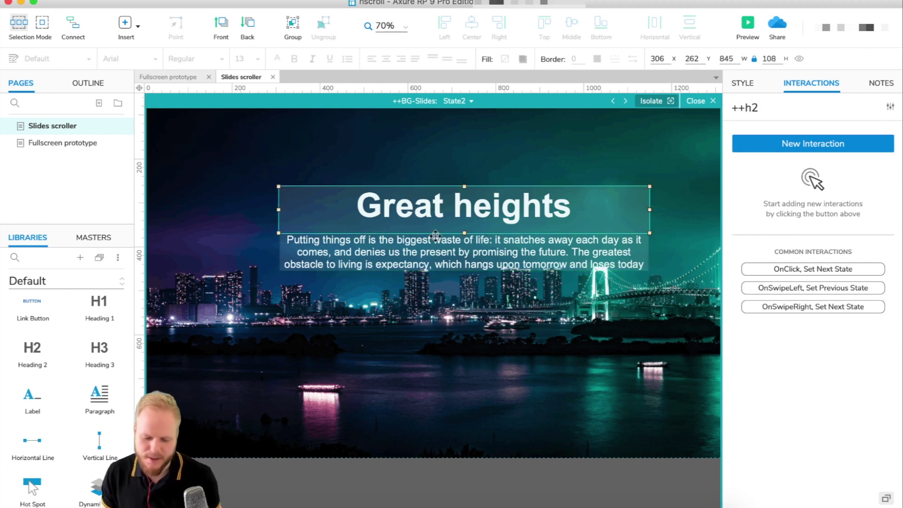
click(745, 84)
click(887, 133)
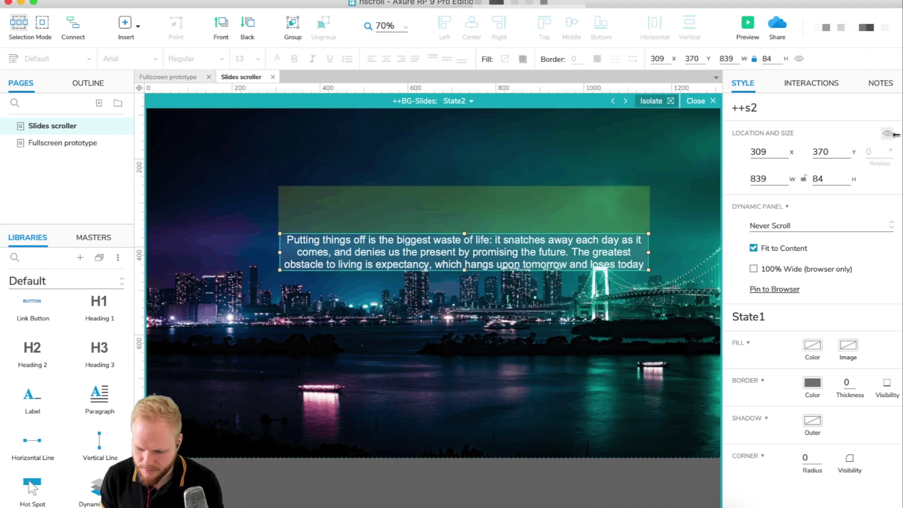
click(887, 133)
click(528, 212)
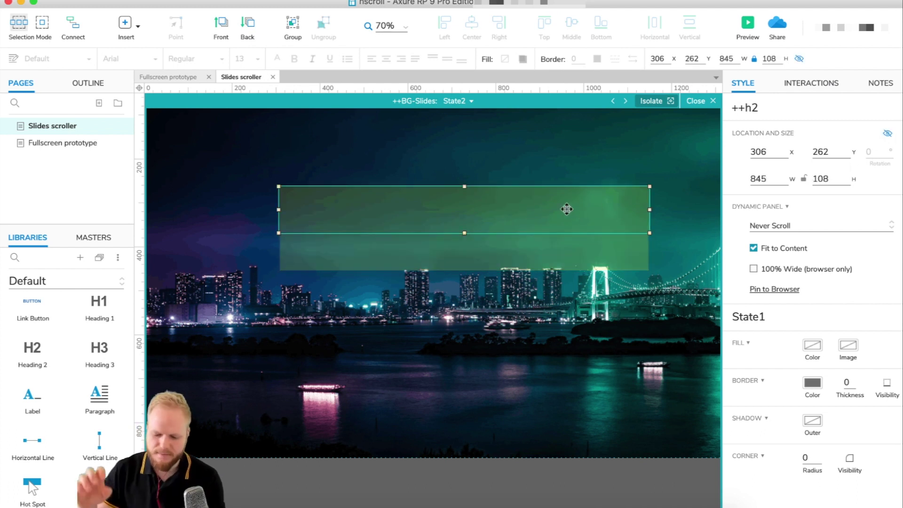
scroll(567, 208, right, 5)
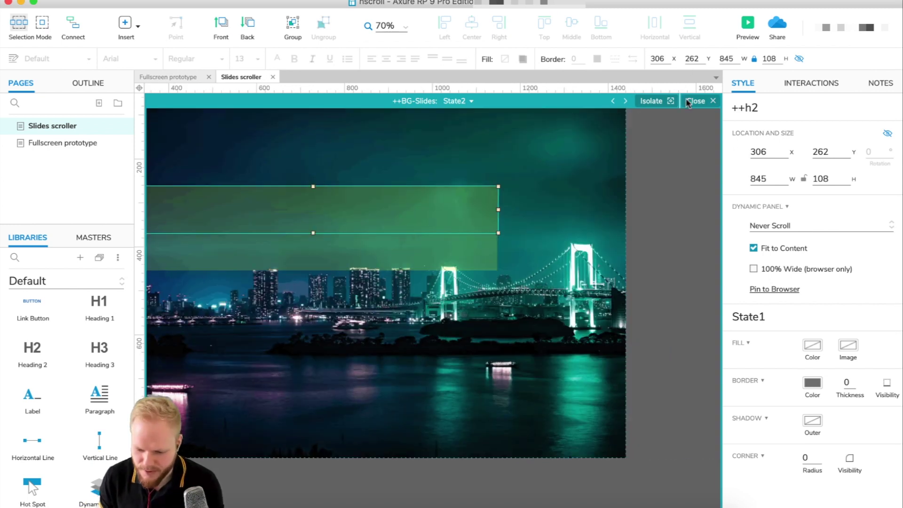
click(699, 101)
Add a Show ++h2 action to OnWindowScrollDown with Slide Right over 1000 ms.
scroll(452, 258, right, 1)
scroll(453, 257, left, 5)
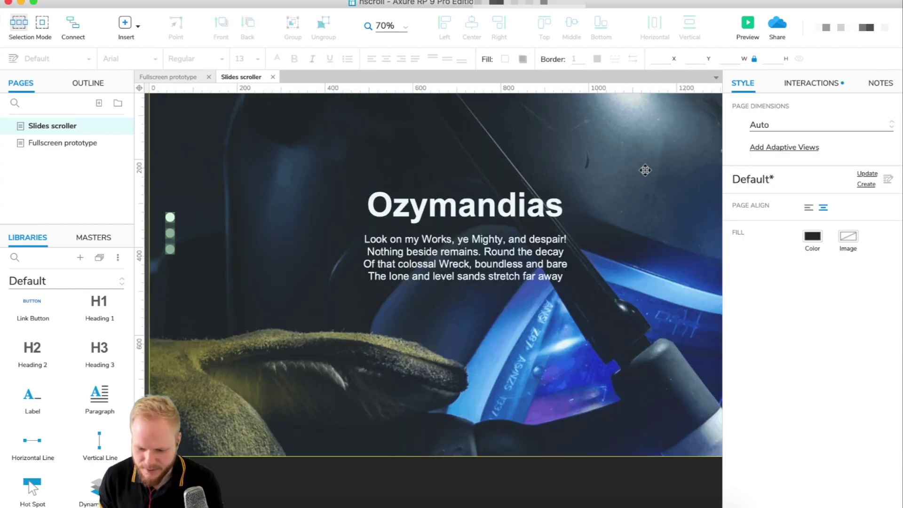
scroll(452, 257, up, 3)
click(796, 86)
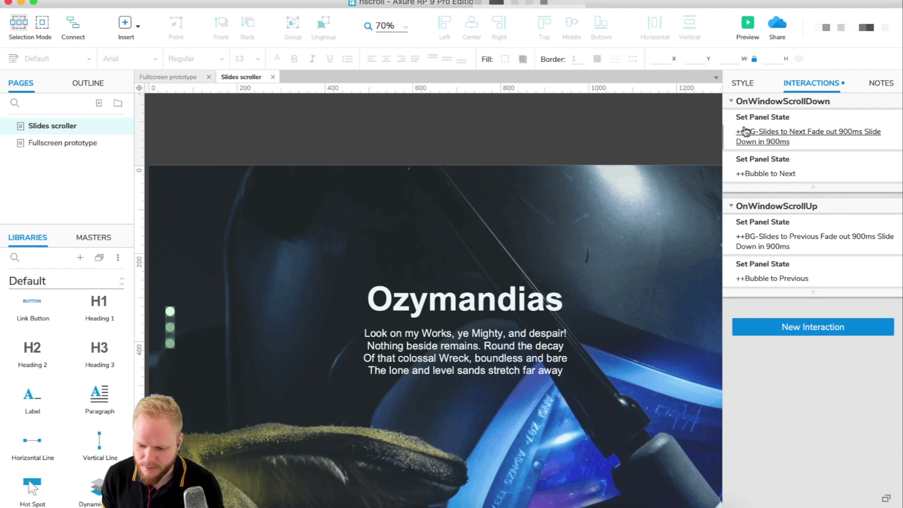
click(814, 185)
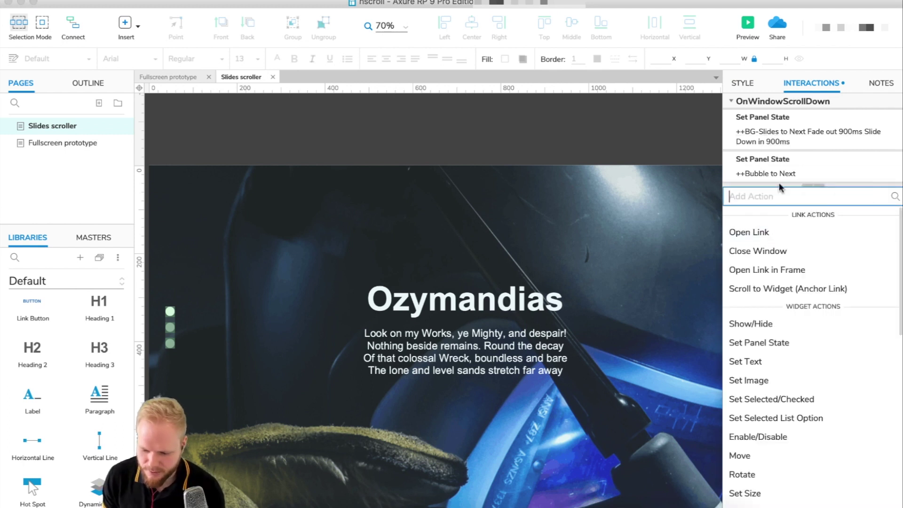
click(777, 323)
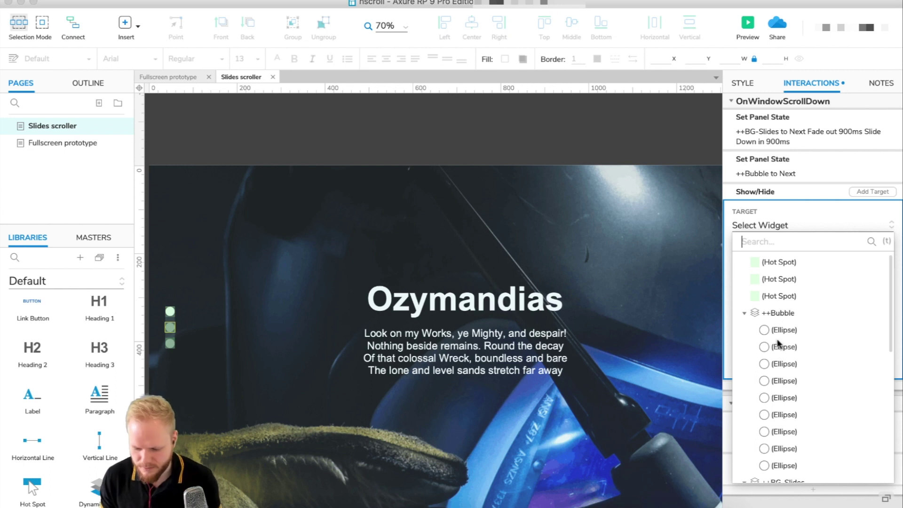
scroll(777, 339, down, 5)
click(781, 418)
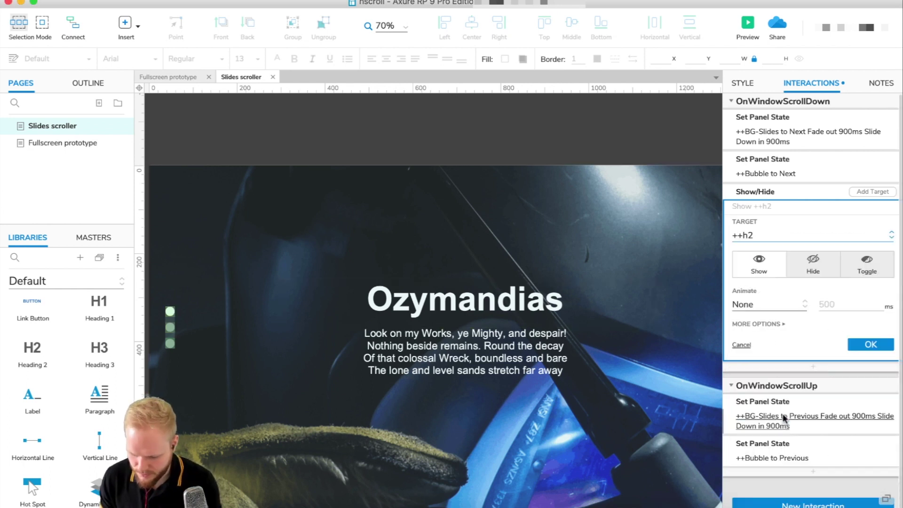
click(779, 306)
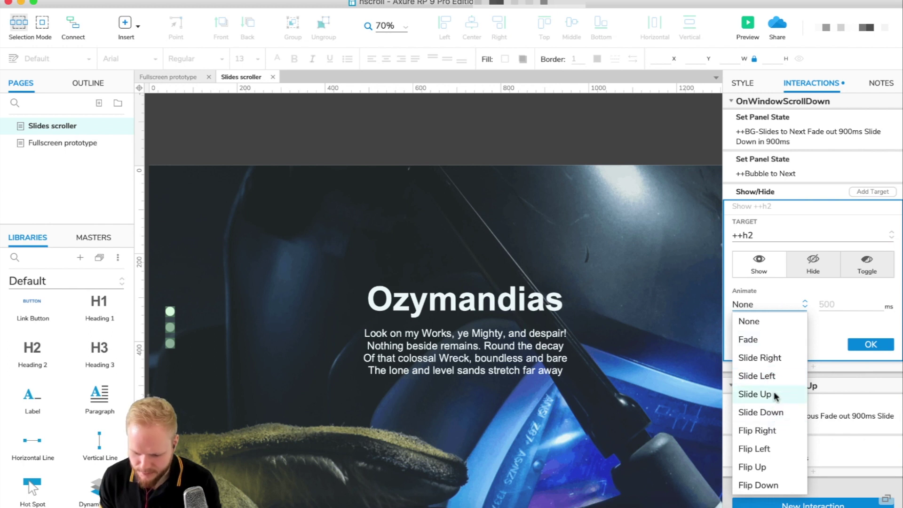
click(771, 358)
text(8)
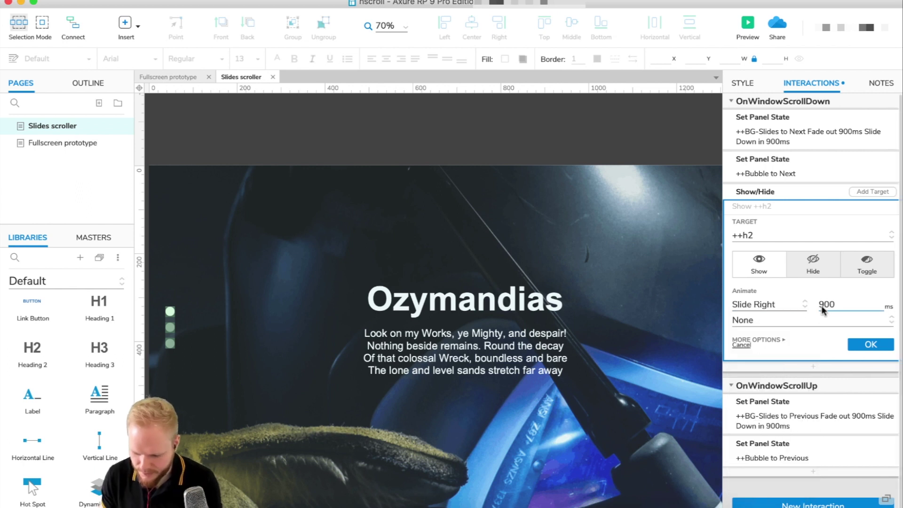
drag(836, 305, 762, 307)
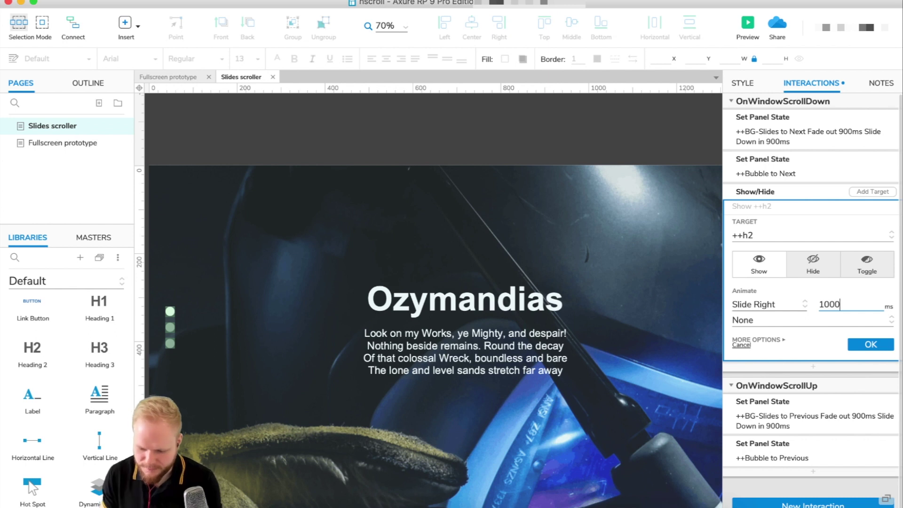
click(869, 345)
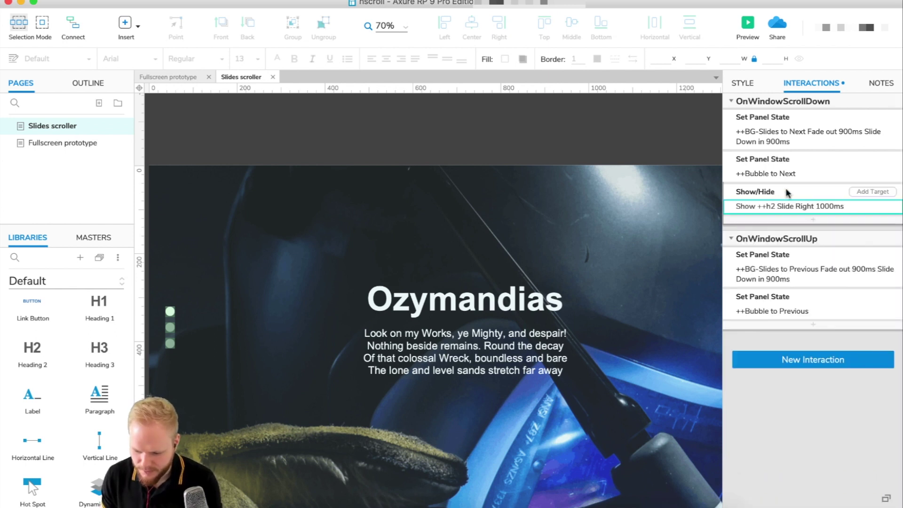
Duplicate that action, retarget it to ++s2 and set its duration to 1200 ms.
key(super+d)
click(786, 237)
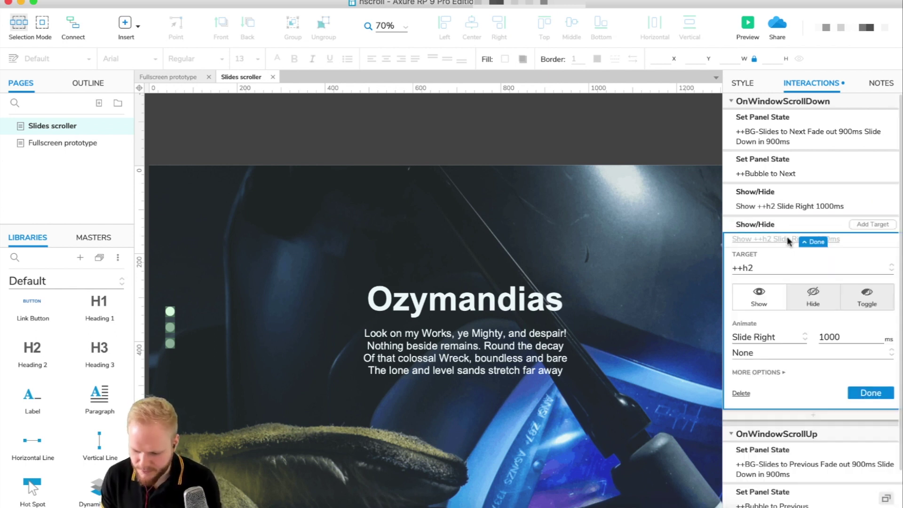
click(763, 267)
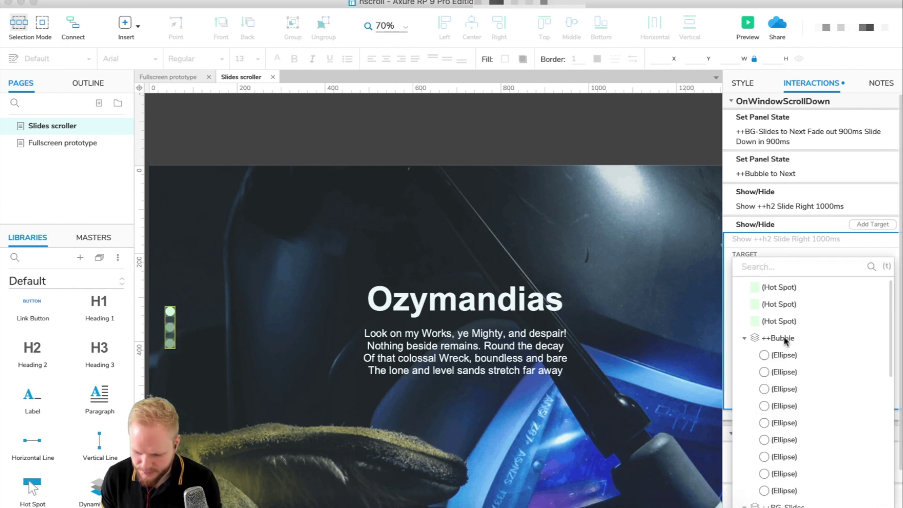
scroll(791, 320, down, 3)
text(s2)
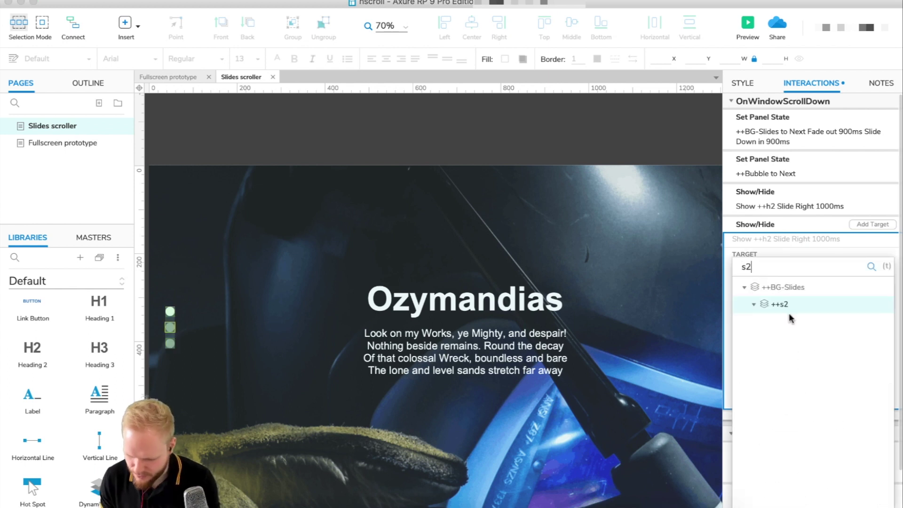
click(792, 302)
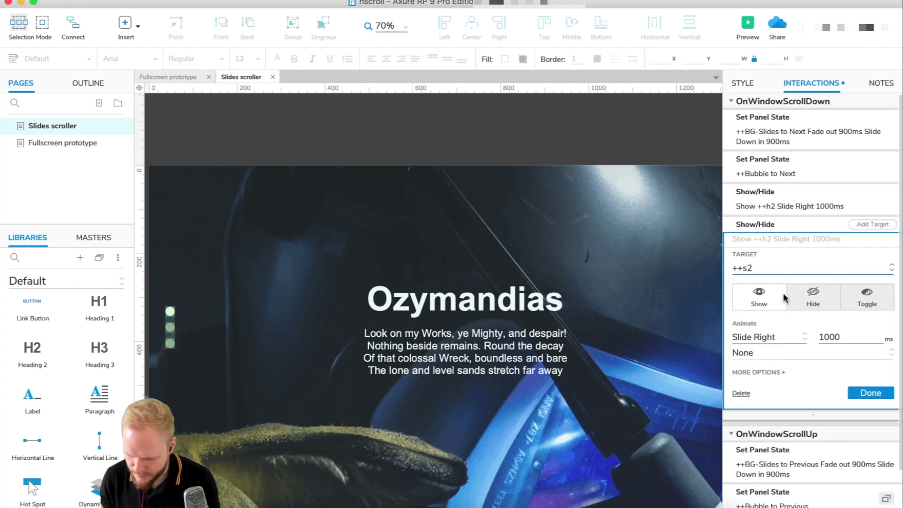
click(786, 337)
click(771, 369)
double_click(847, 337)
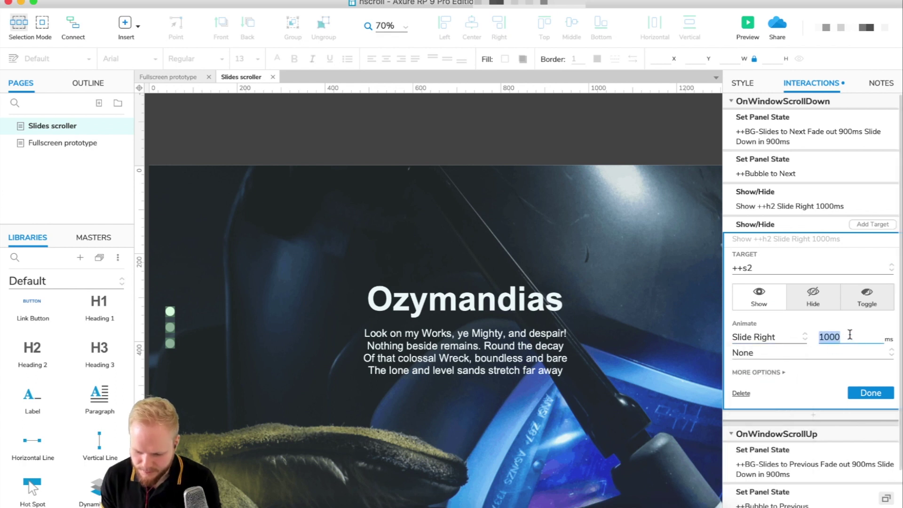
text(1200)
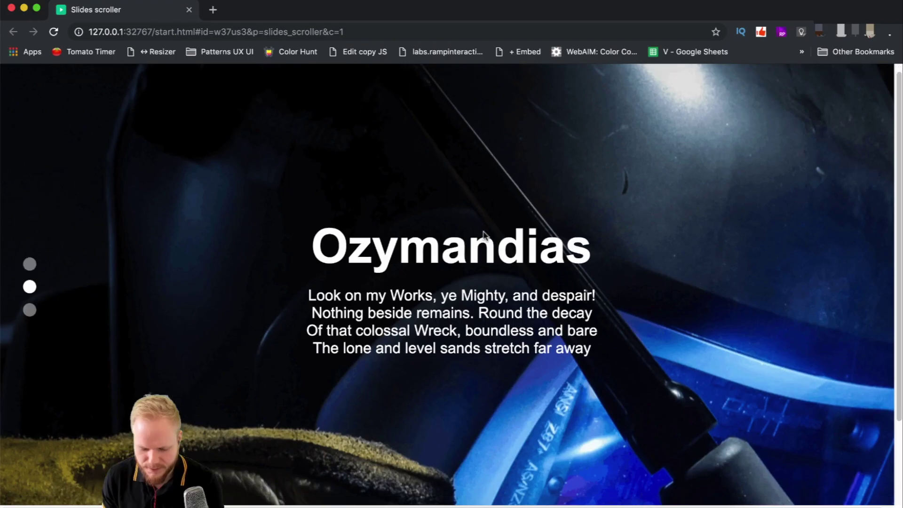
scroll(484, 234, down, 1)
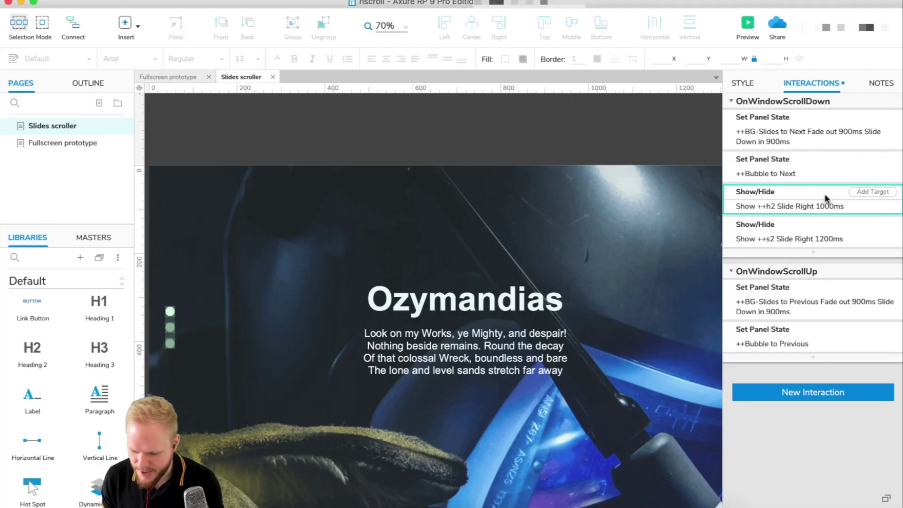
Add a 400 ms Wait and move it right after the bubble state change.
click(814, 253)
scroll(823, 393, down, 10)
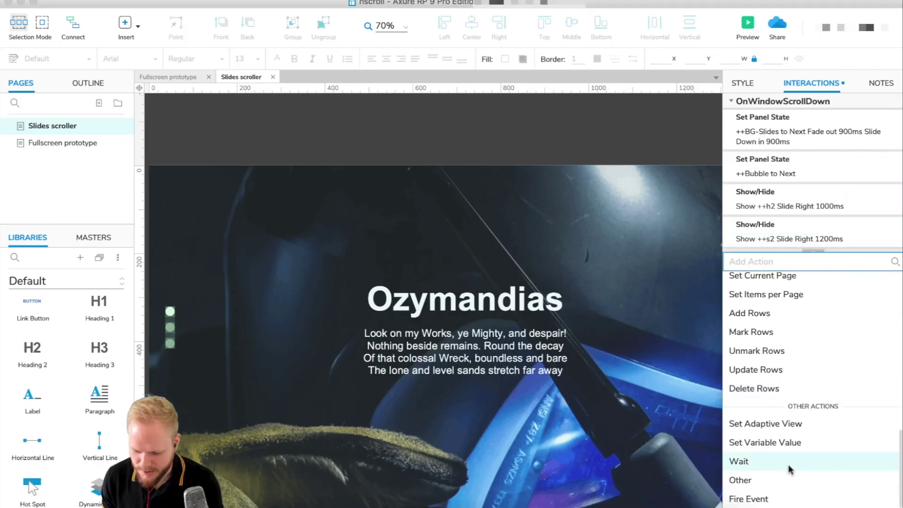
click(788, 465)
double_click(787, 302)
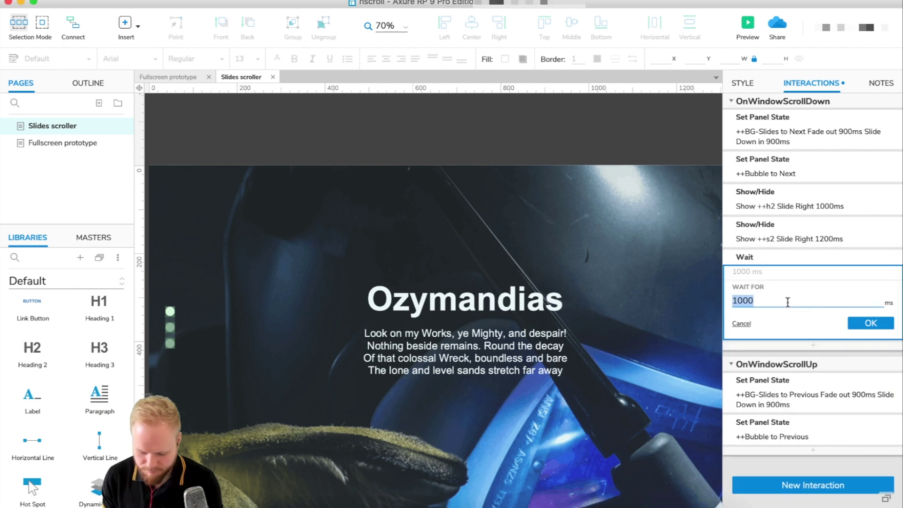
text(40)
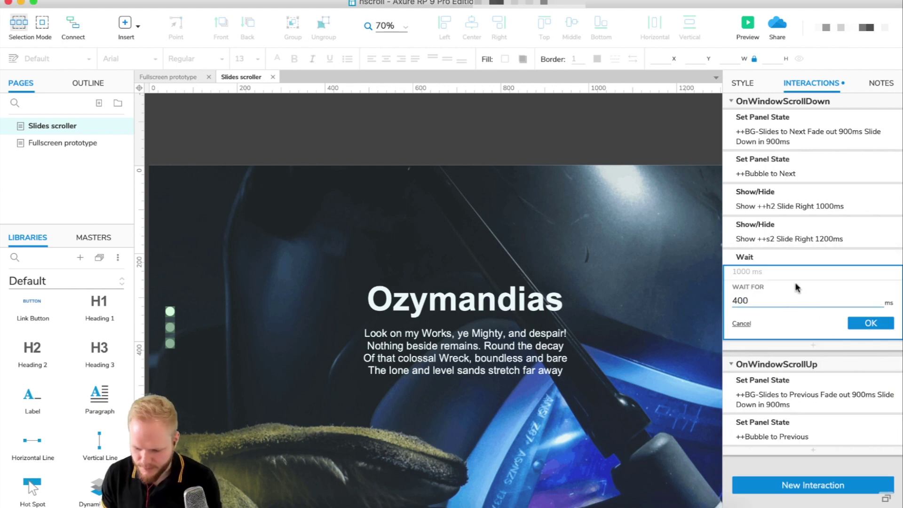
text(0)
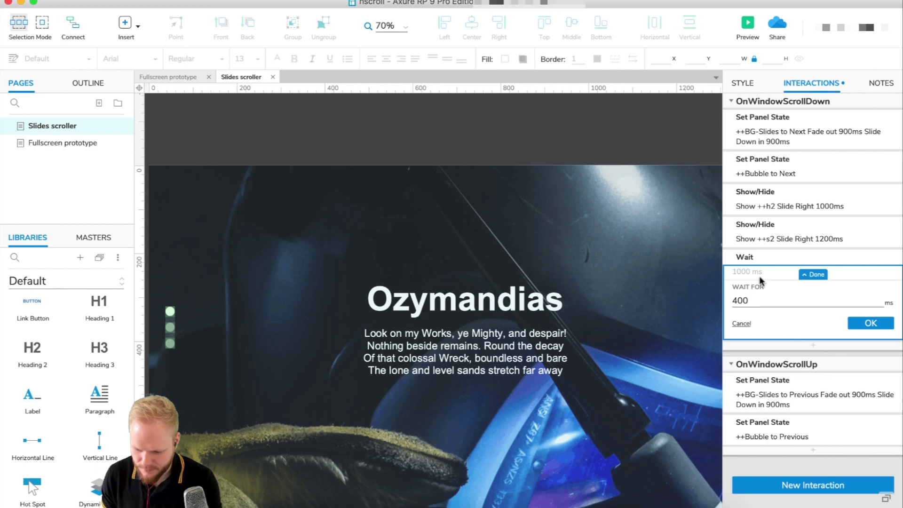
double_click(772, 289)
key(Return)
drag(751, 260, 754, 180)
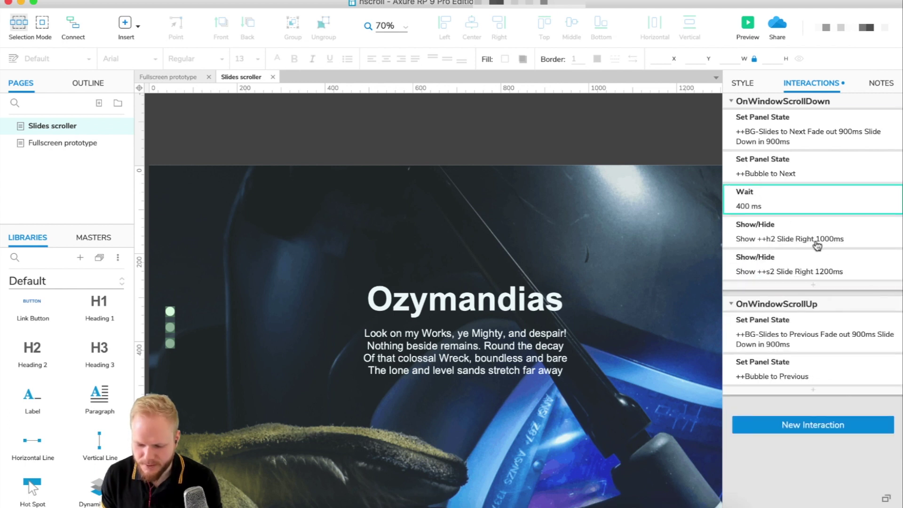
Change the ++h2 and ++s2 show animations from Slide Right to Fade, then preview.
click(818, 241)
click(771, 344)
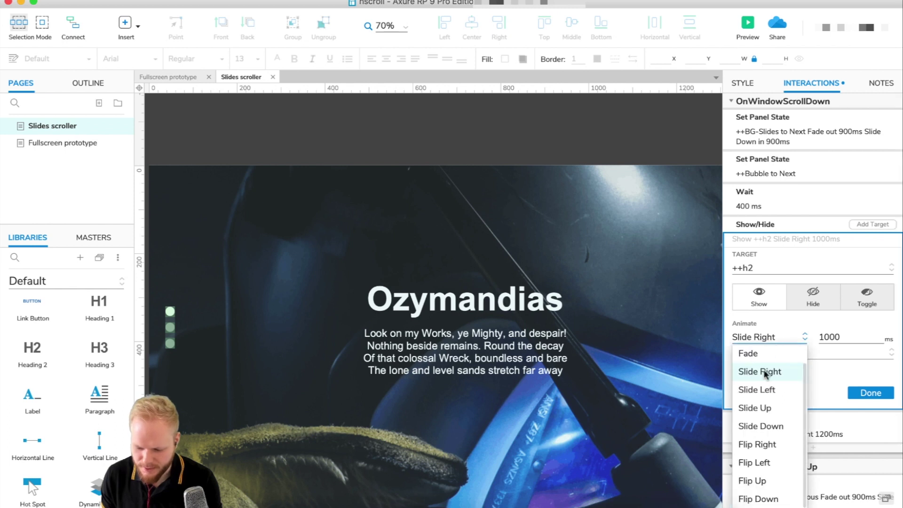
click(750, 352)
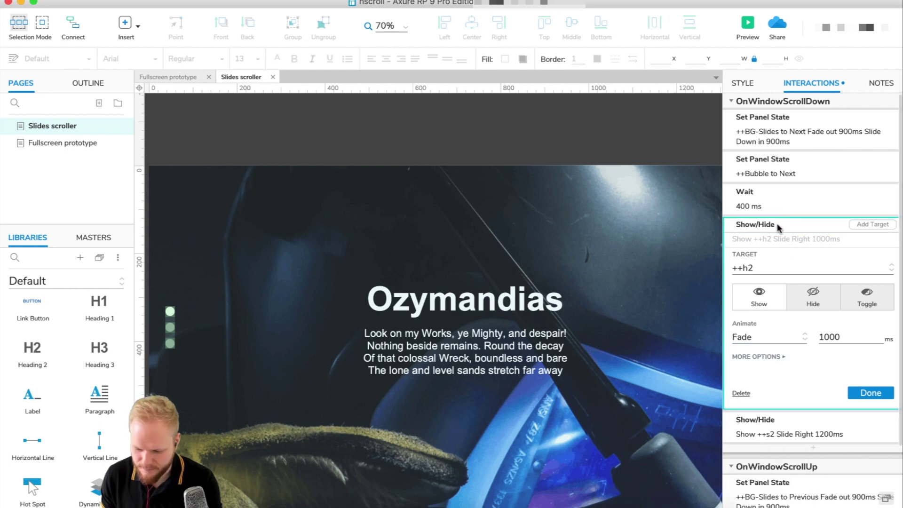
click(872, 392)
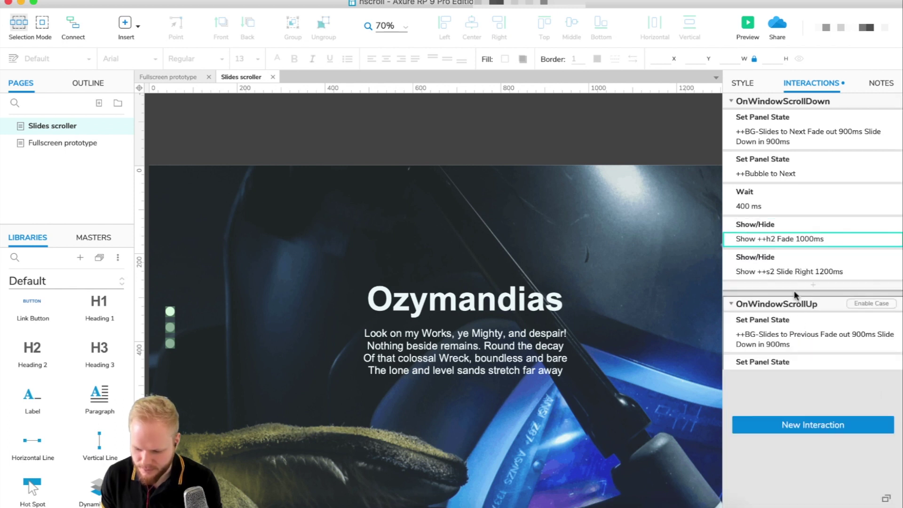
click(761, 271)
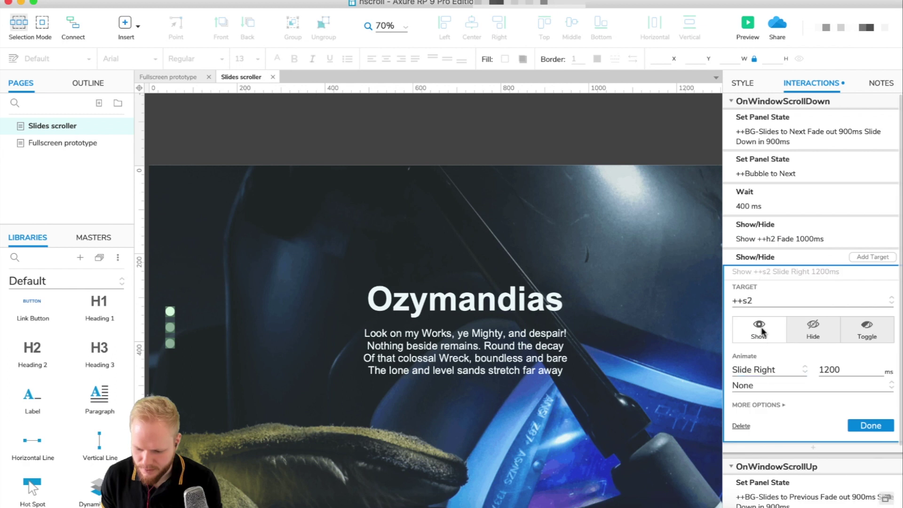
click(767, 370)
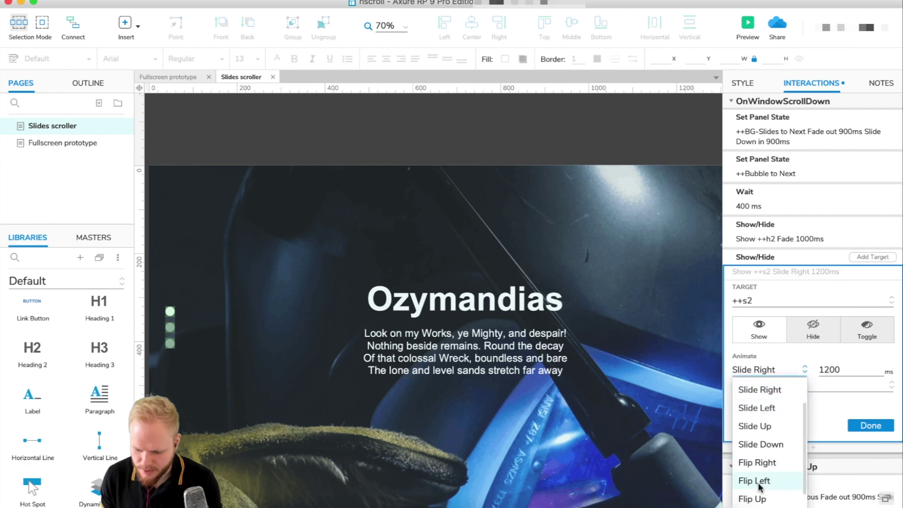
scroll(758, 423, up, 2)
click(758, 403)
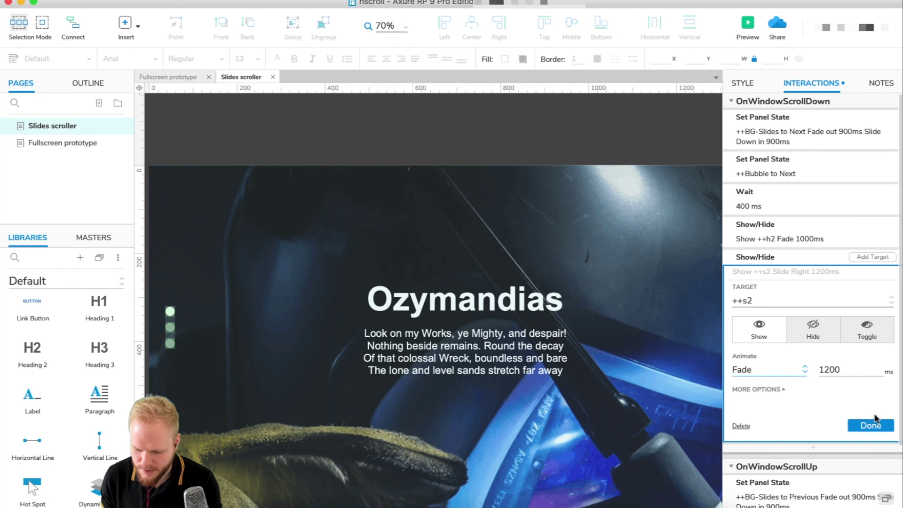
click(870, 425)
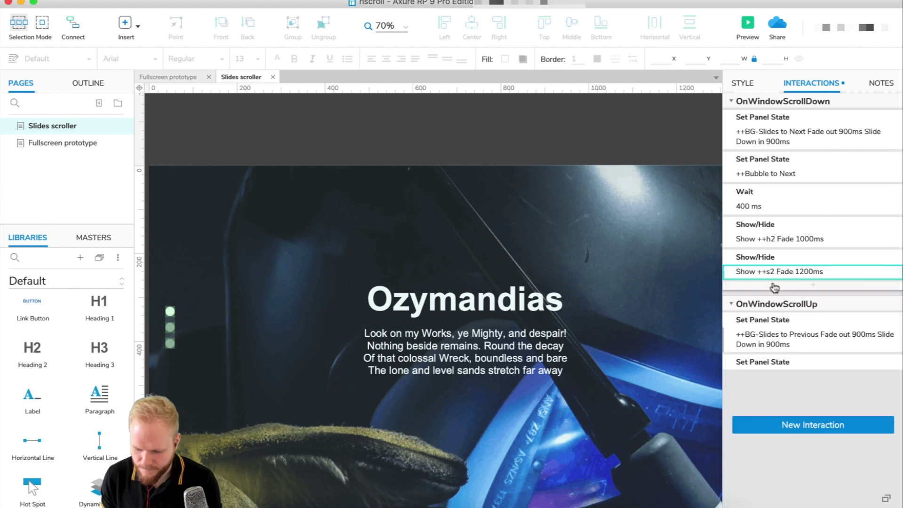
click(736, 32)
Scroll through the Ozymandias, Great heights and The hunter slides in the Chrome preview.
scroll(423, 180, down, 1)
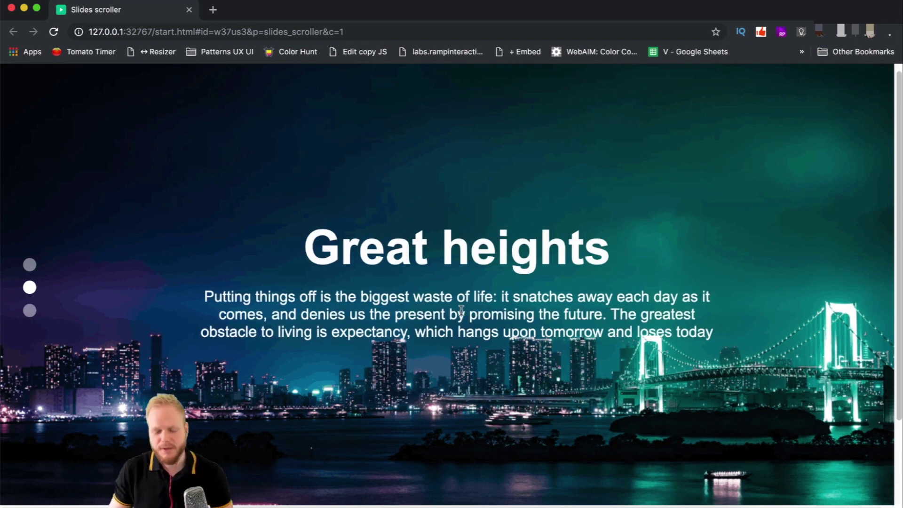
scroll(461, 310, down, 1)
scroll(461, 310, up, 1)
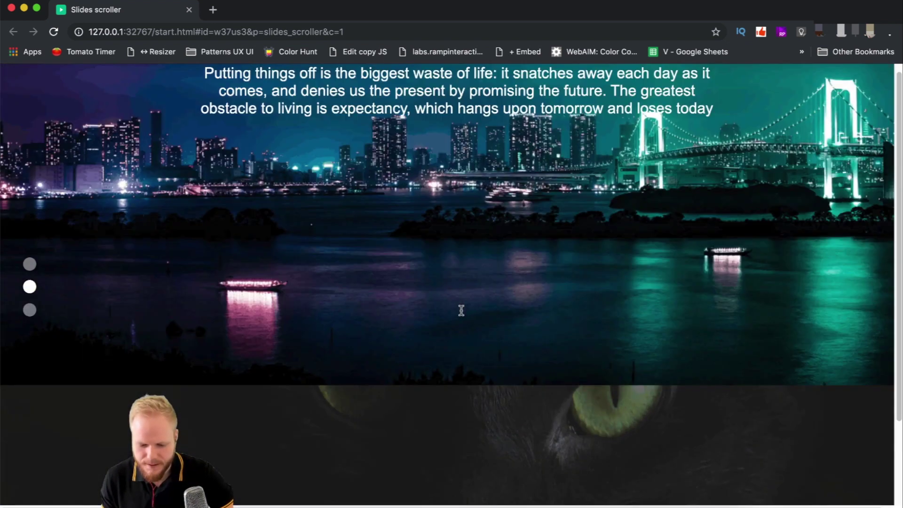
scroll(437, 249, up, 1)
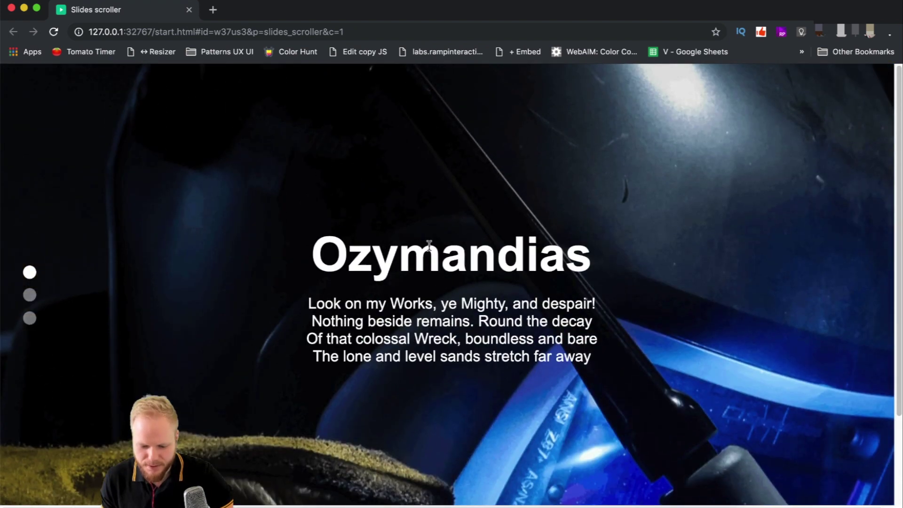
scroll(429, 244, down, 1)
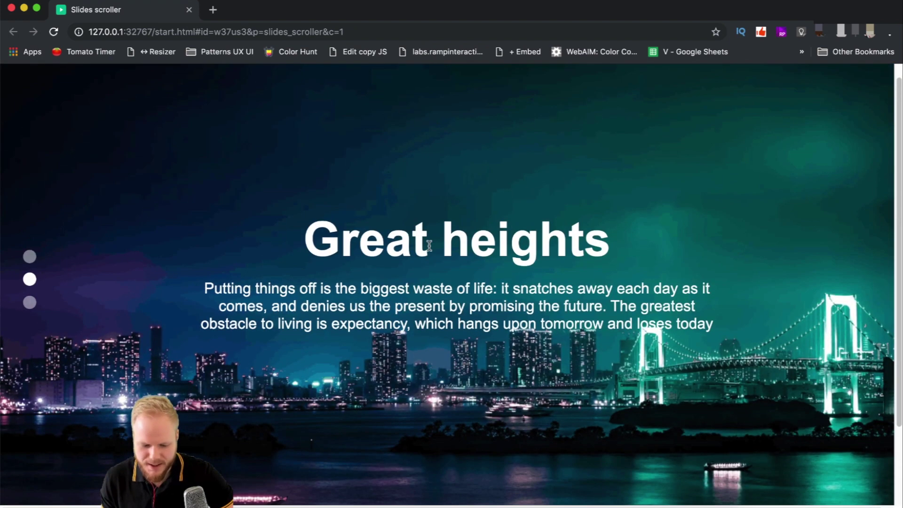
scroll(429, 245, down, 1)
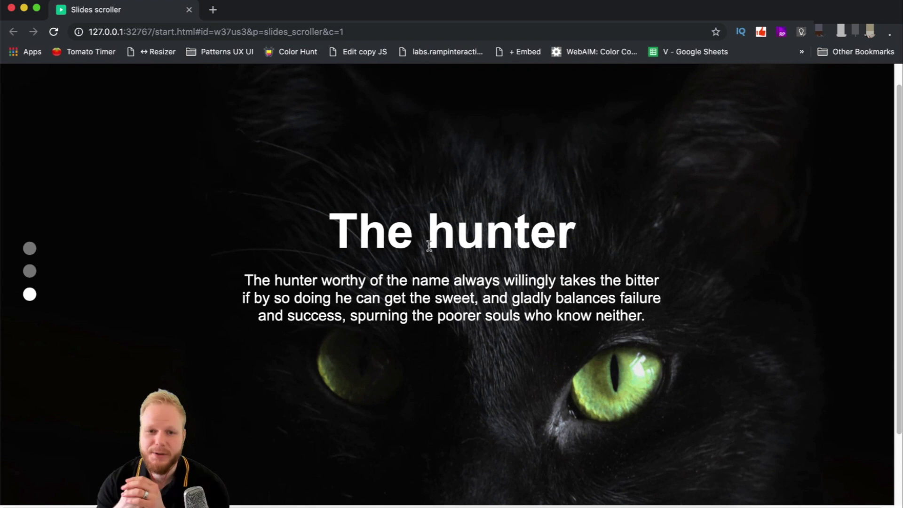